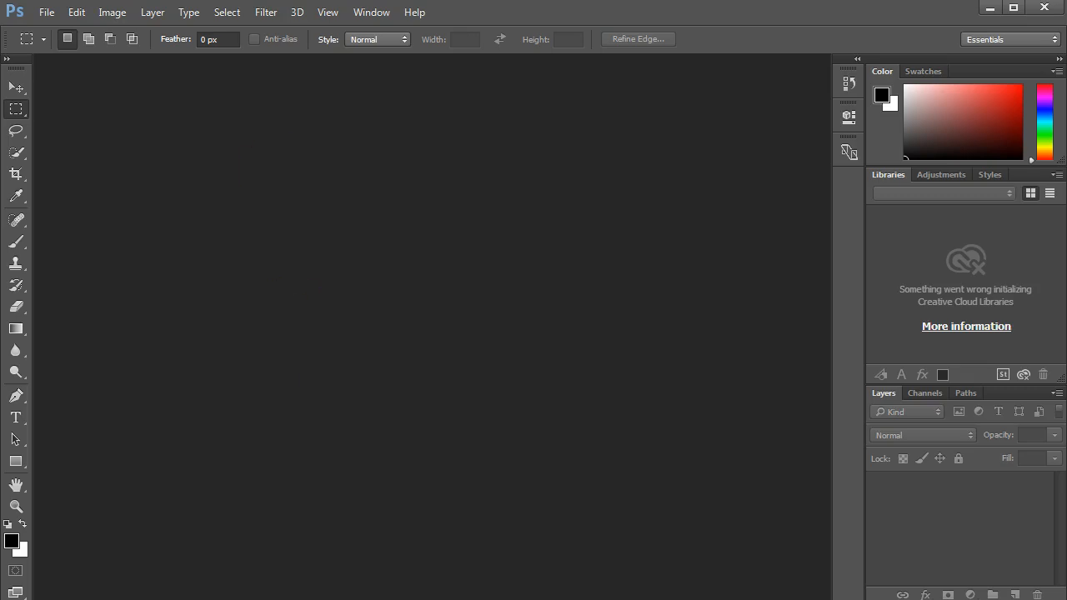
Create a new 7 × 5 inch document at 100 pixels/inch in RGB Color with white background contents
{"action": "left_click", "coordinate": [46, 15]}
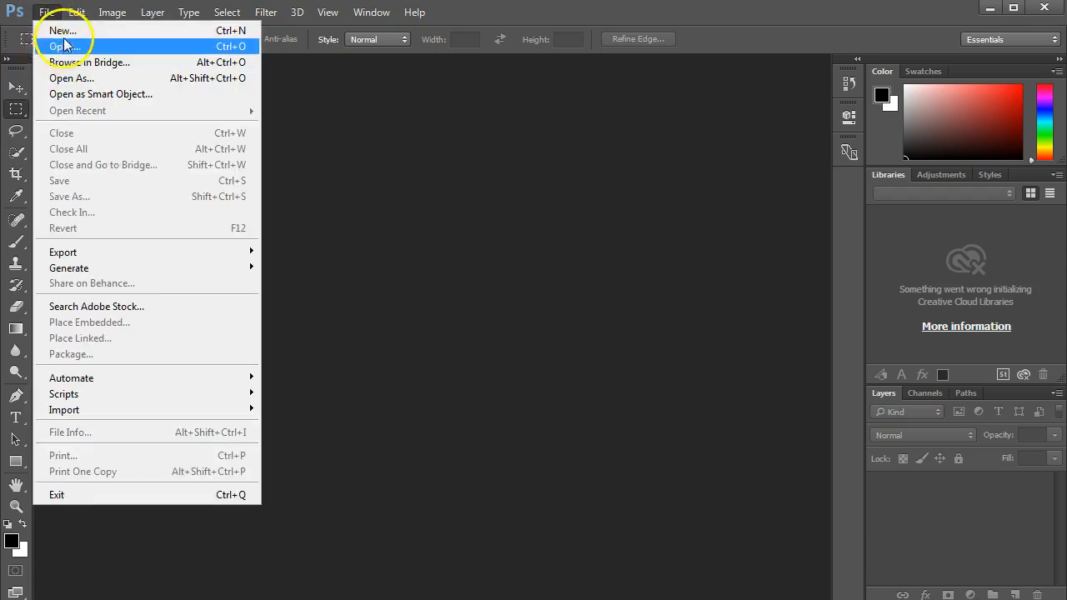
{"action": "left_click", "coordinate": [62, 30]}
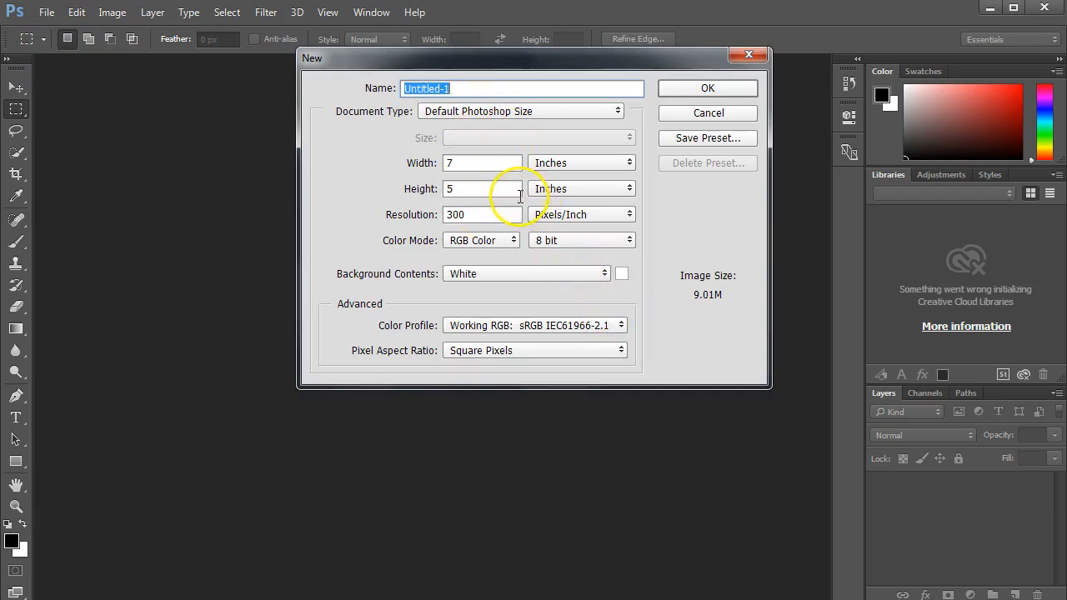
{"action": "left_click", "coordinate": [490, 112]}
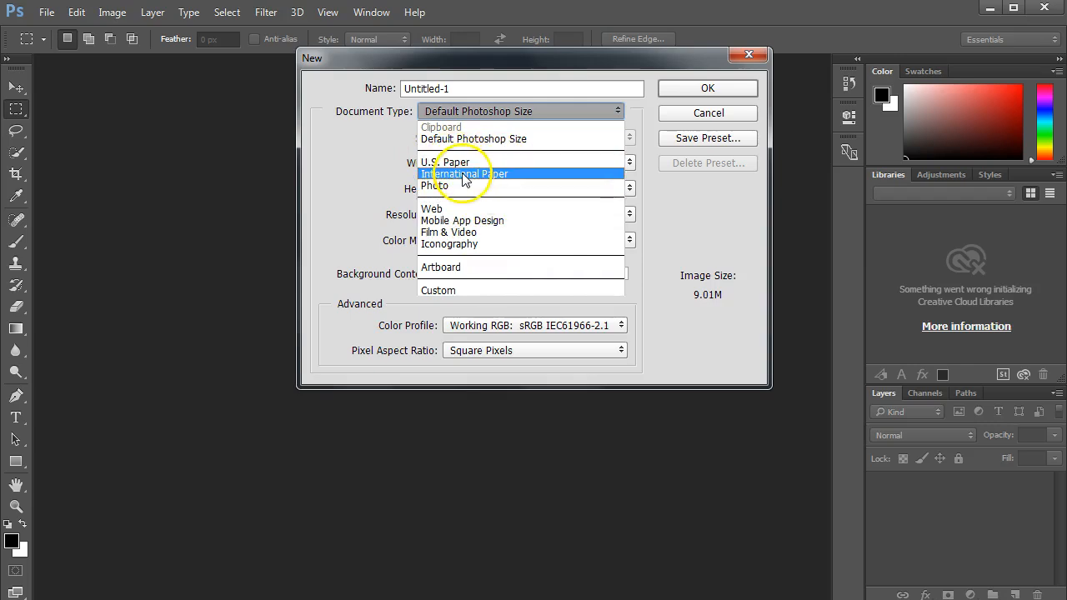
{"action": "left_click", "coordinate": [467, 141]}
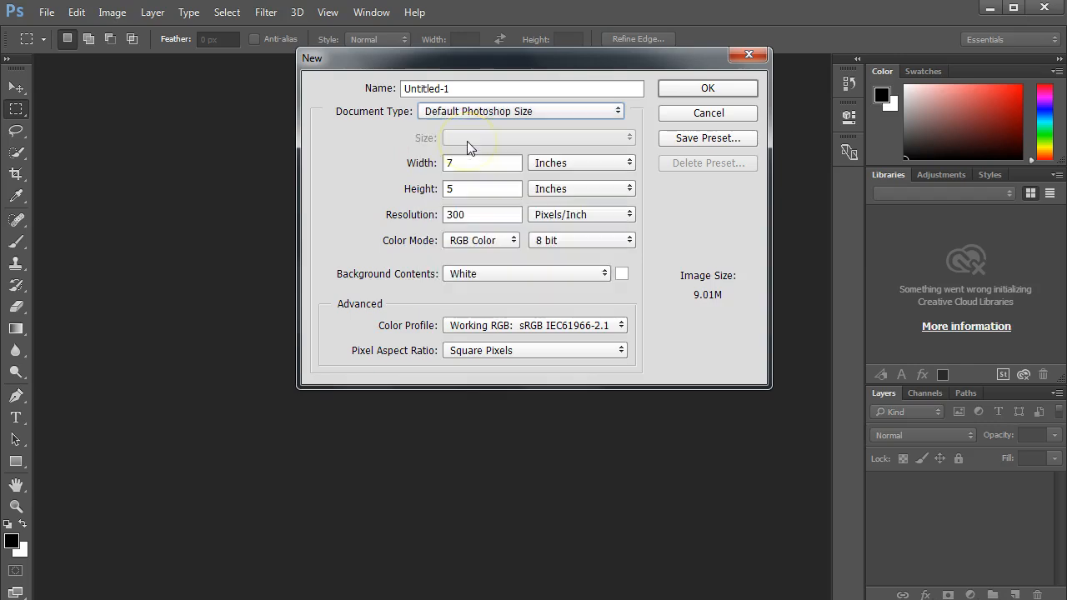
{"action": "double_click", "coordinate": [488, 216]}
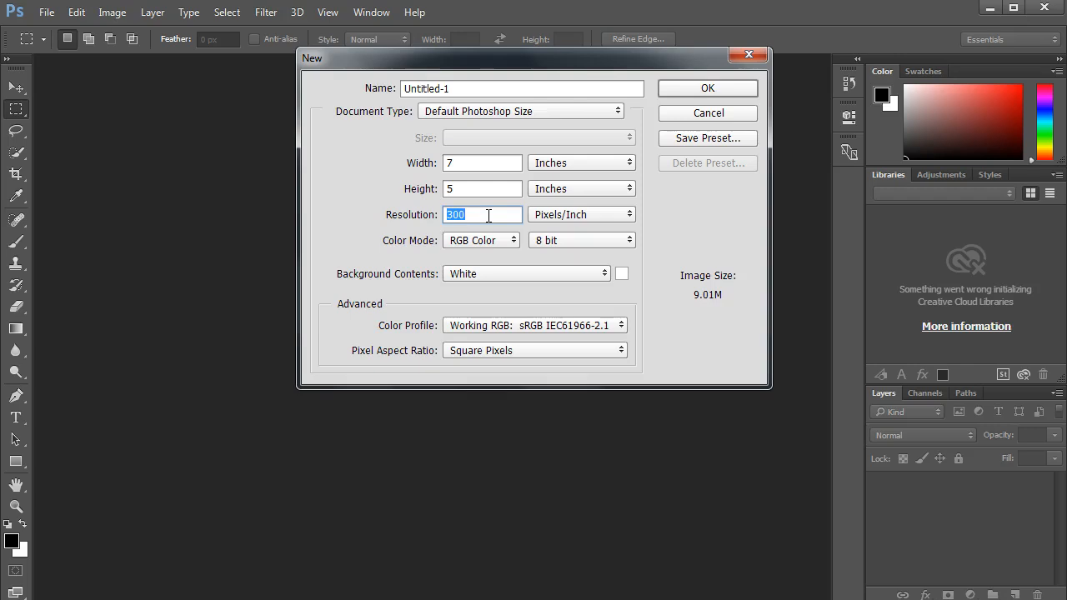
{"action": "type", "text": "100"}
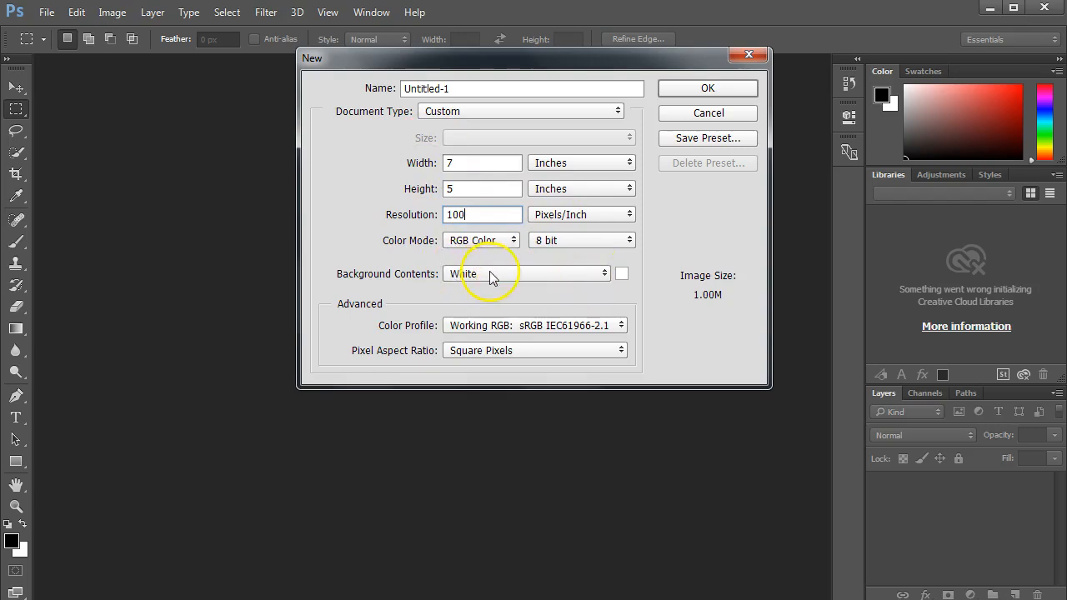
{"action": "left_click", "coordinate": [521, 272]}
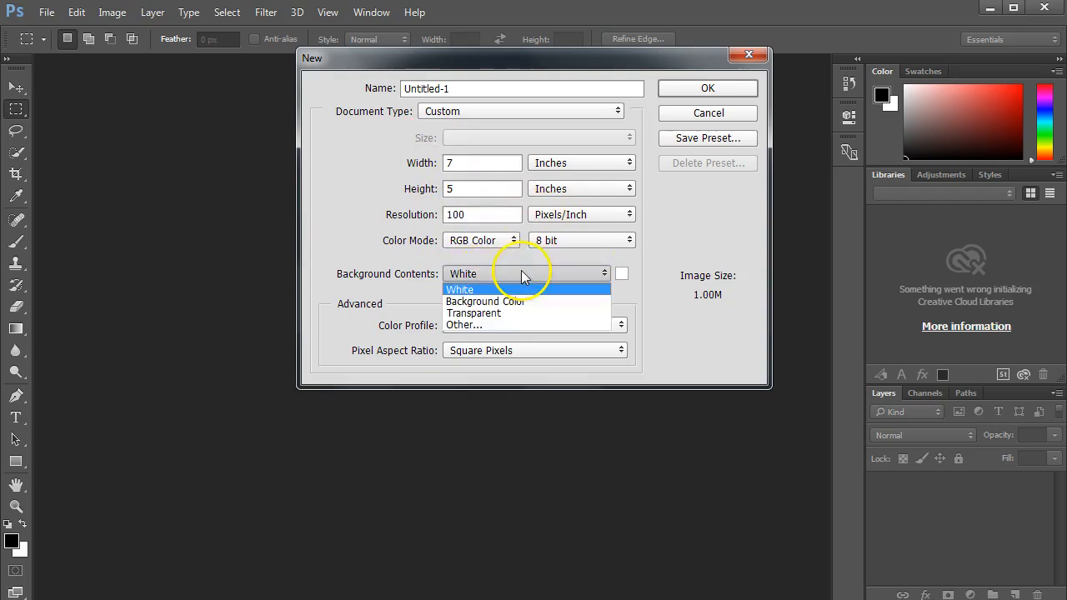
{"action": "left_click", "coordinate": [536, 270]}
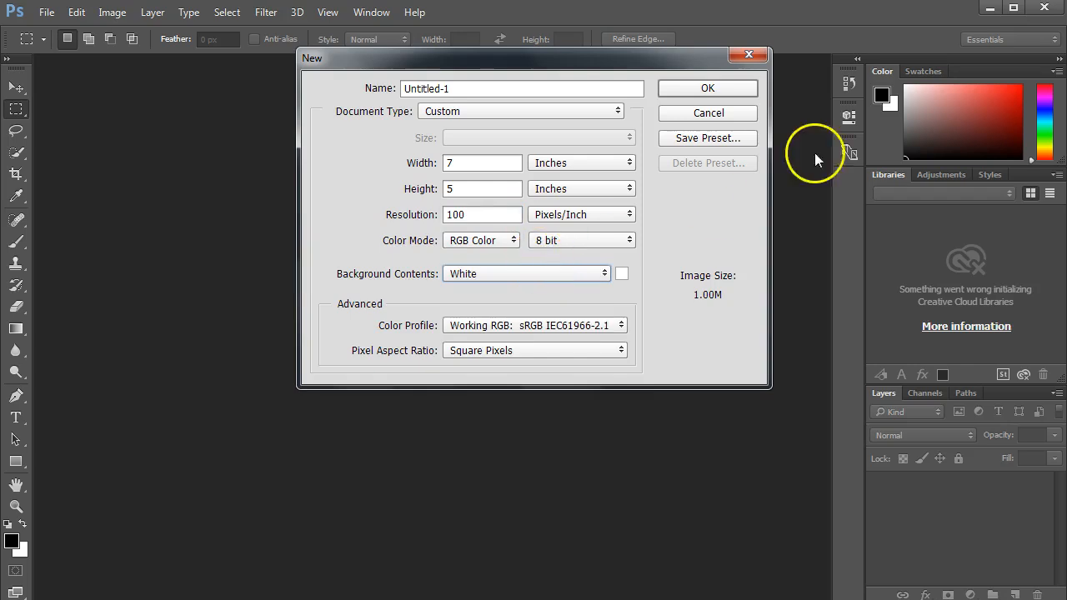
{"action": "left_click", "coordinate": [727, 89]}
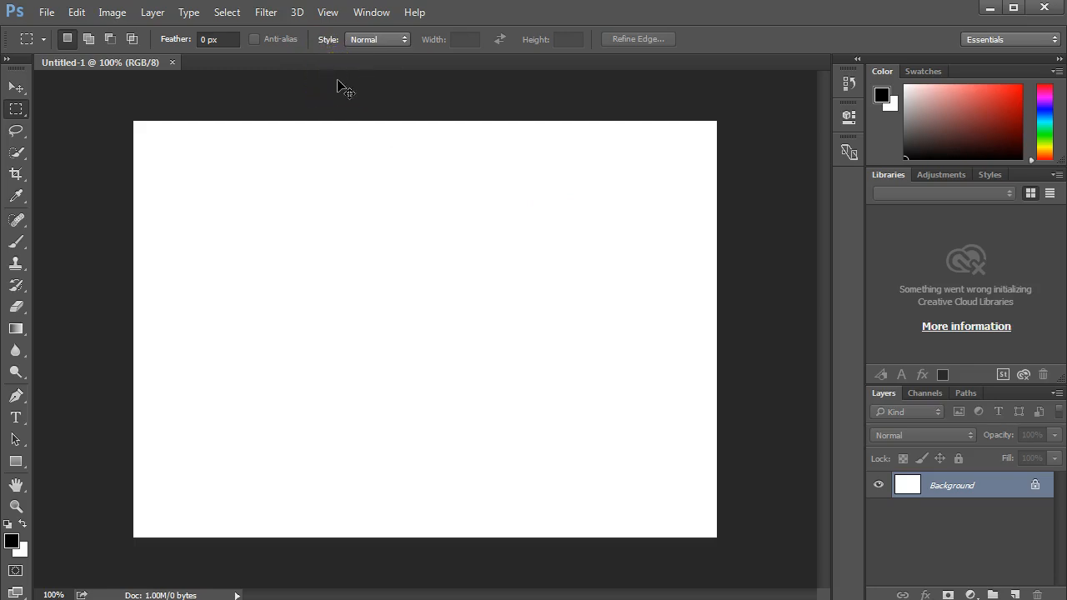
Compare the canvas fitted on screen with the 100% view, finishing at 100% zoom
{"action": "scroll", "coordinate": [341, 83], "scroll_direction": "up", "scroll_amount": 1}
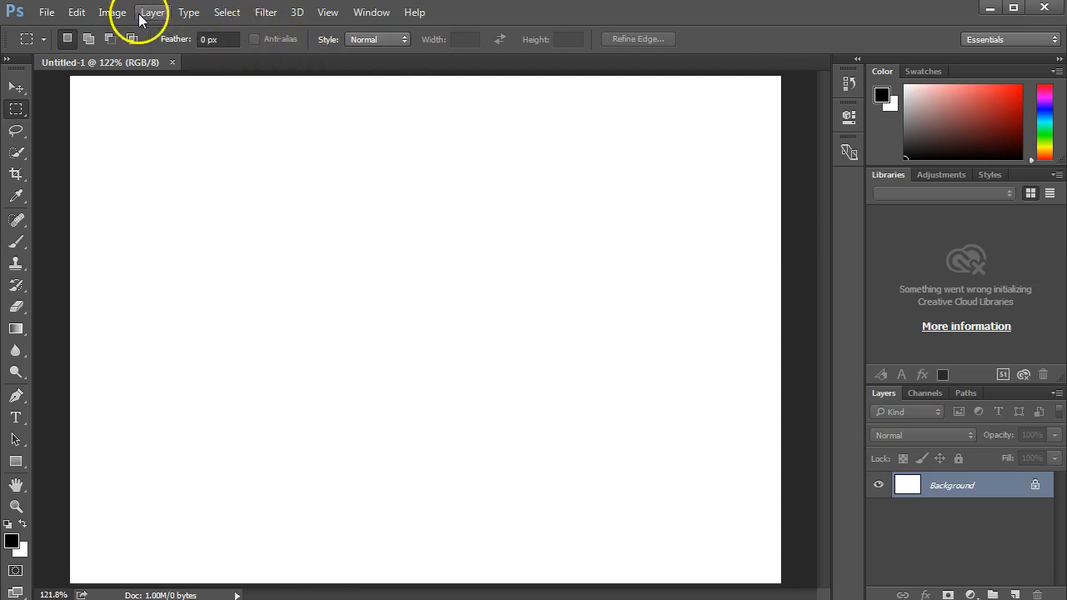
{"action": "left_click", "coordinate": [325, 13]}
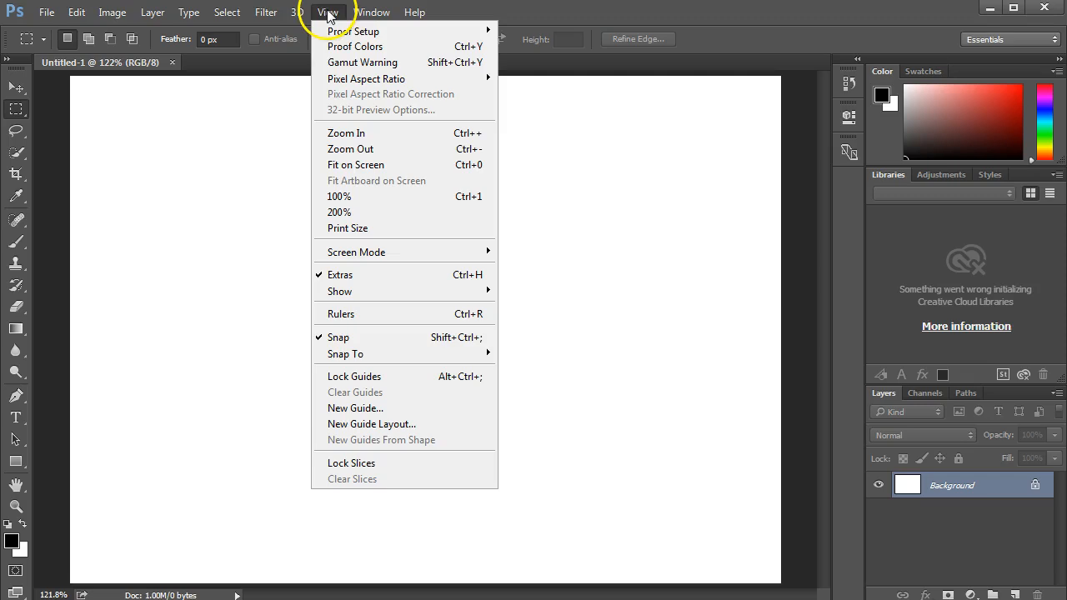
{"action": "left_click", "coordinate": [373, 196]}
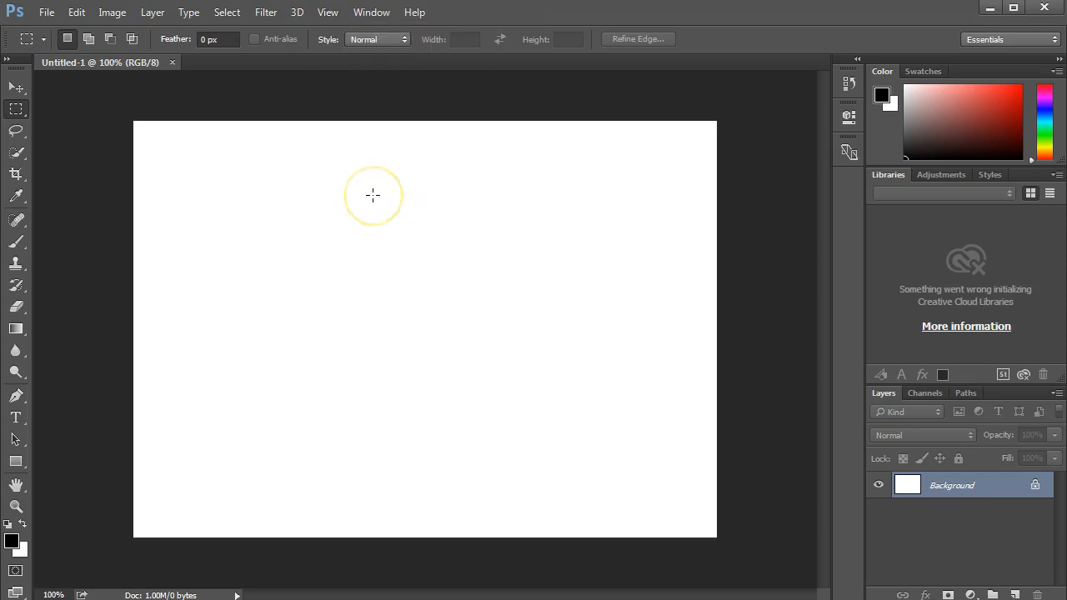
{"action": "key", "text": "ctrl+0"}
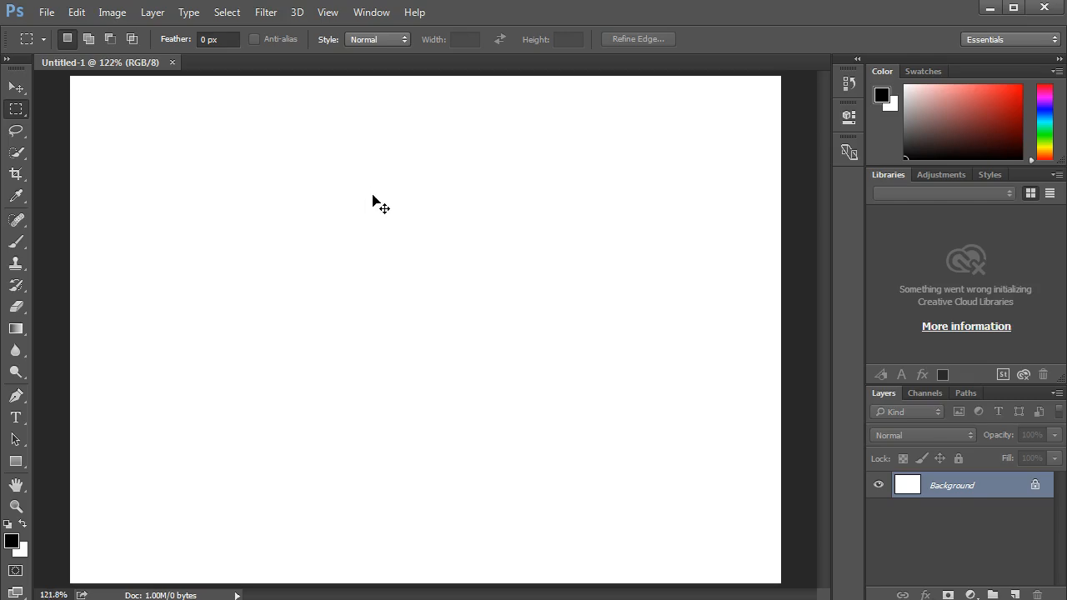
{"action": "key", "text": "ctrl+1"}
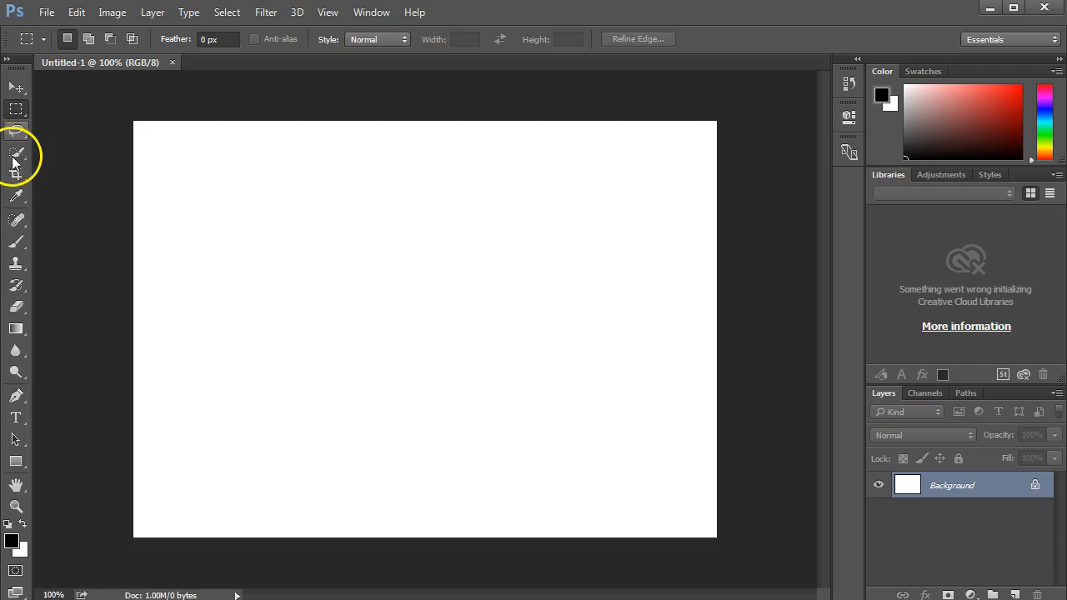
Choose the Brush tool and set its tip to 20 px size and 100% hardness
{"action": "left_click", "coordinate": [17, 242]}
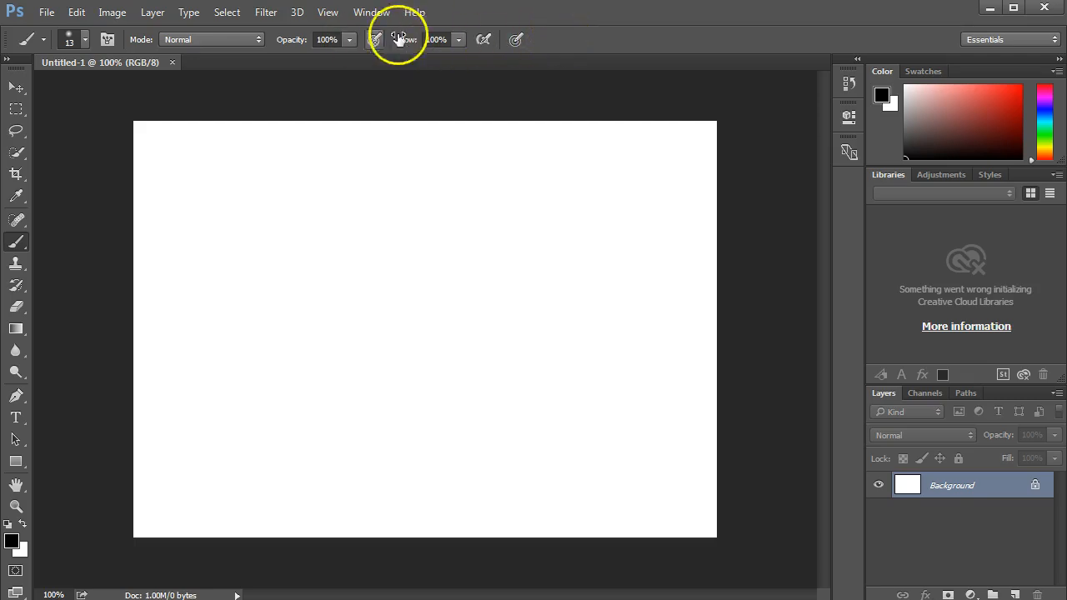
{"action": "left_click", "coordinate": [86, 40]}
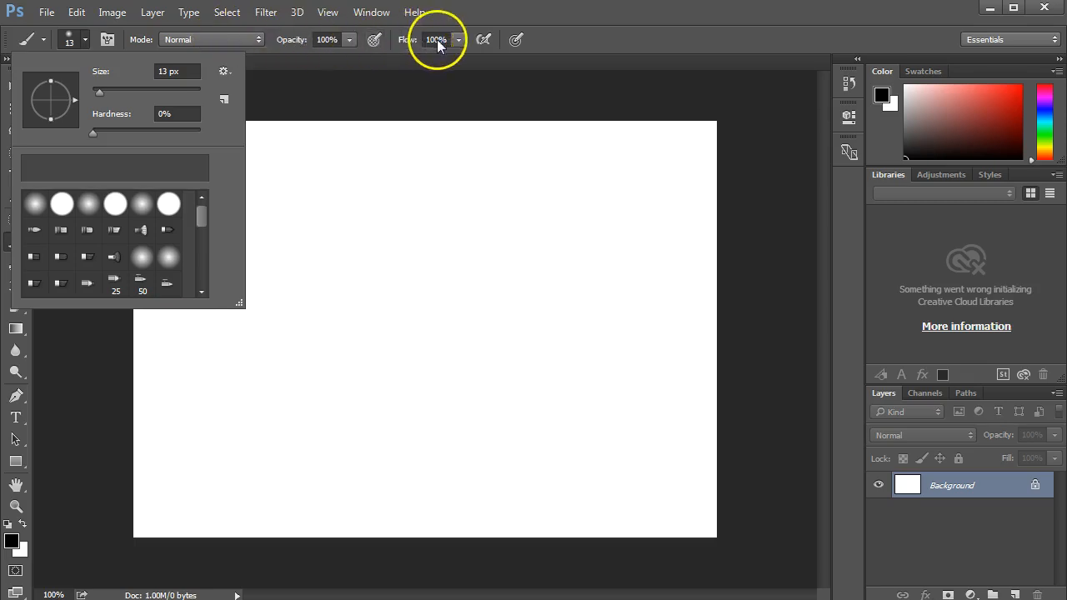
{"action": "left_click", "coordinate": [460, 24]}
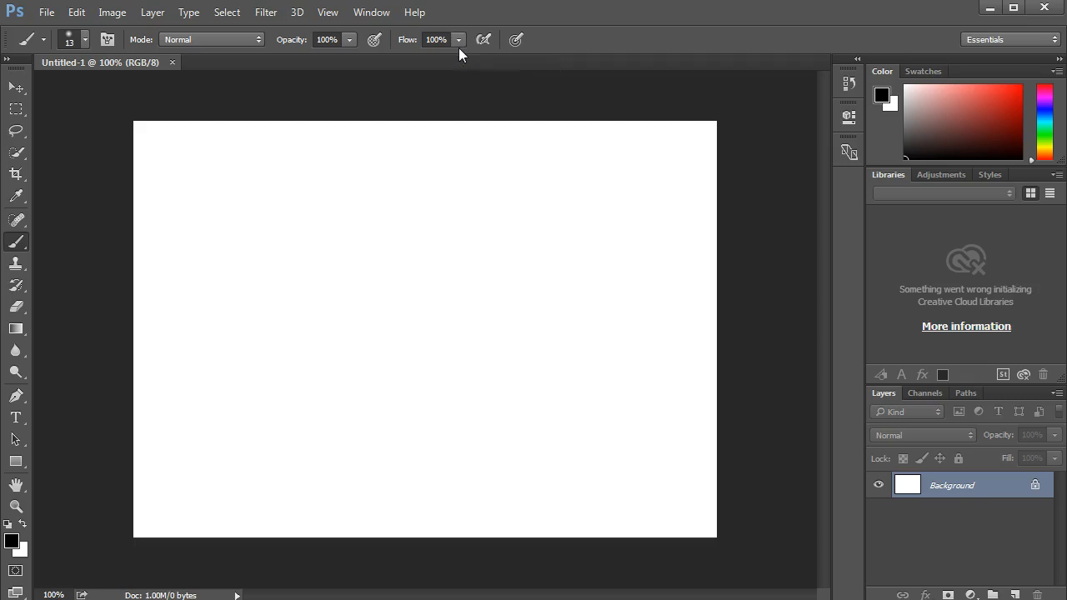
{"action": "left_click", "coordinate": [84, 40]}
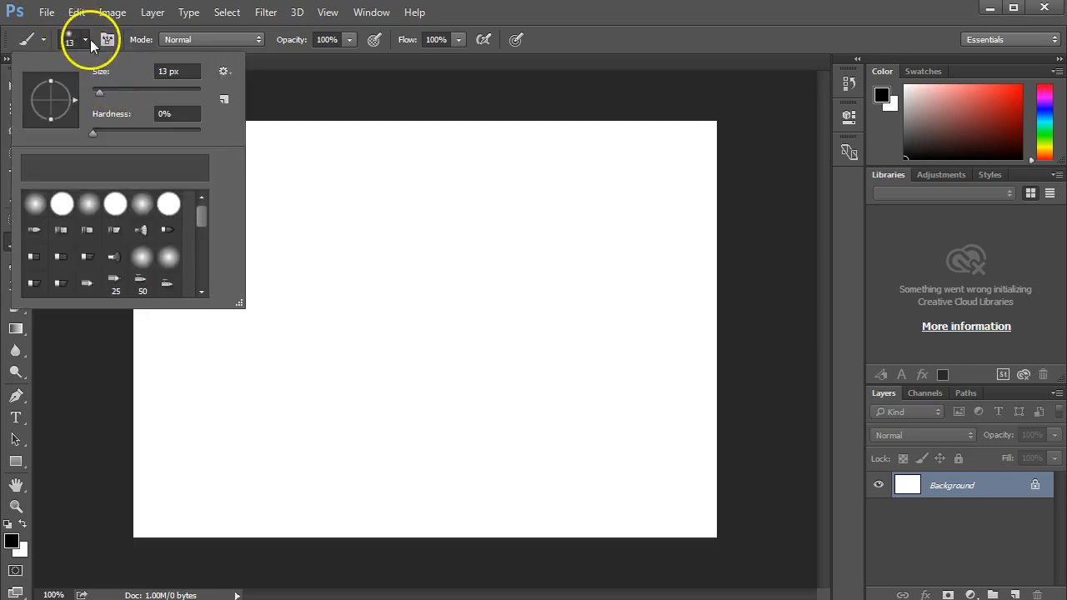
{"action": "left_click_drag", "start_coordinate": [109, 90], "coordinate": [110, 89]}
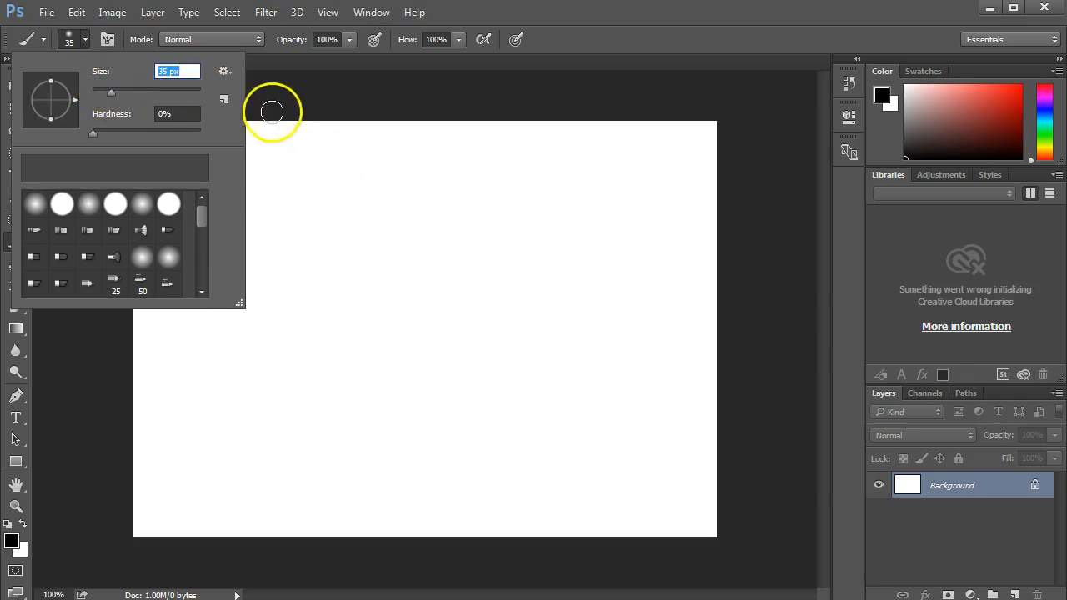
{"action": "left_click", "coordinate": [101, 90]}
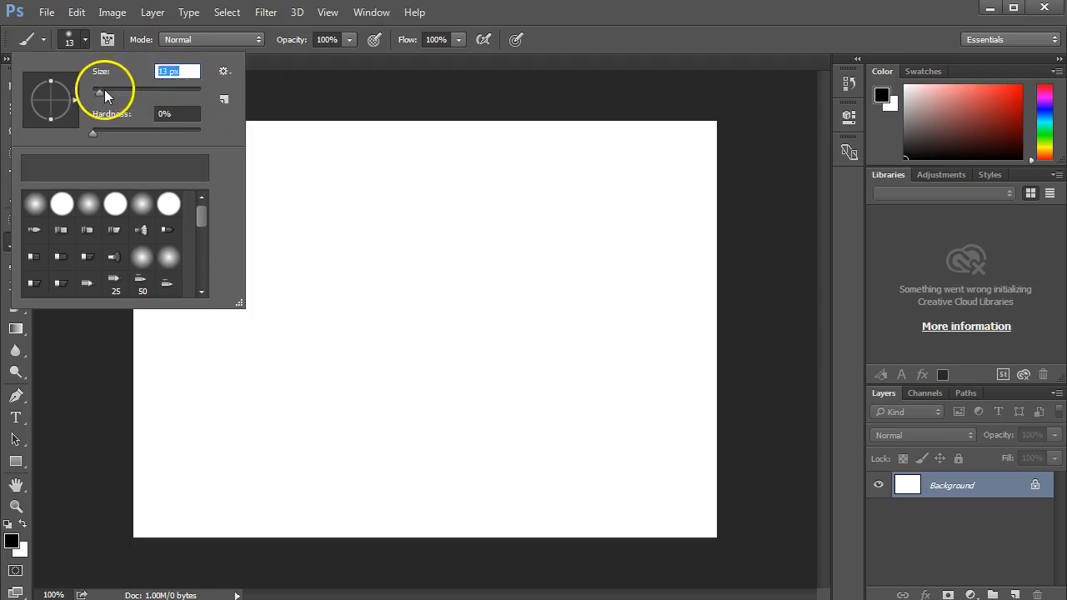
{"action": "left_click", "coordinate": [102, 92]}
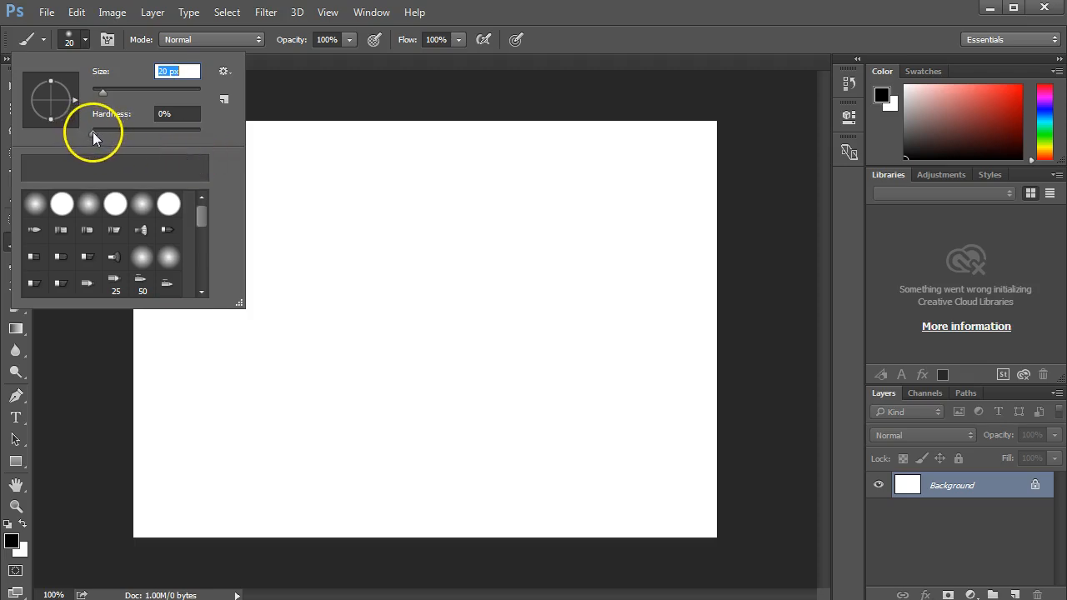
{"action": "left_click_drag", "start_coordinate": [93, 132], "coordinate": [199, 130]}
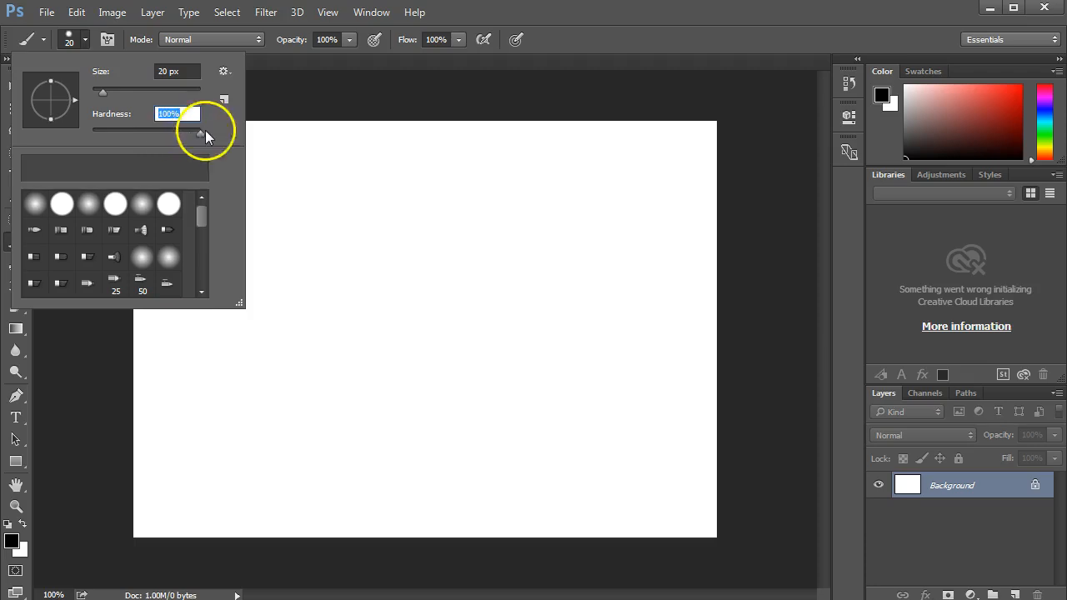
{"action": "left_click", "coordinate": [604, 23]}
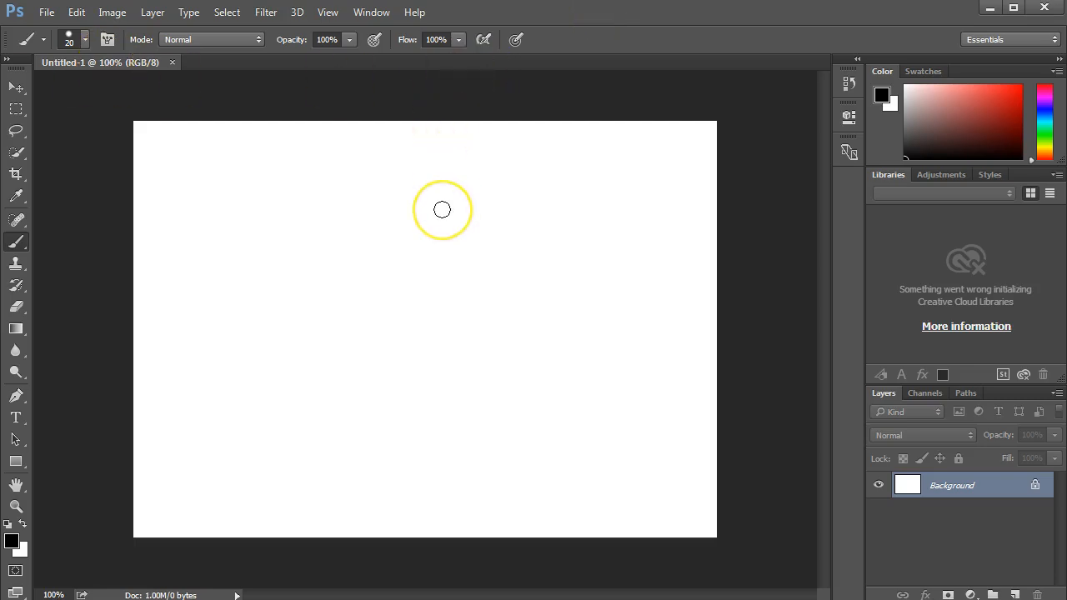
Set the foreground color to red ec1d1d and return to the Brush tool
{"action": "mouse_move", "coordinate": [442, 209]}
{"action": "left_mouse_down"}
{"action": "mouse_move", "coordinate": [293, 222]}
{"action": "mouse_move", "coordinate": [252, 201]}
{"action": "mouse_move", "coordinate": [137, 384]}
{"action": "mouse_move", "coordinate": [95, 381]}
{"action": "left_mouse_up"}
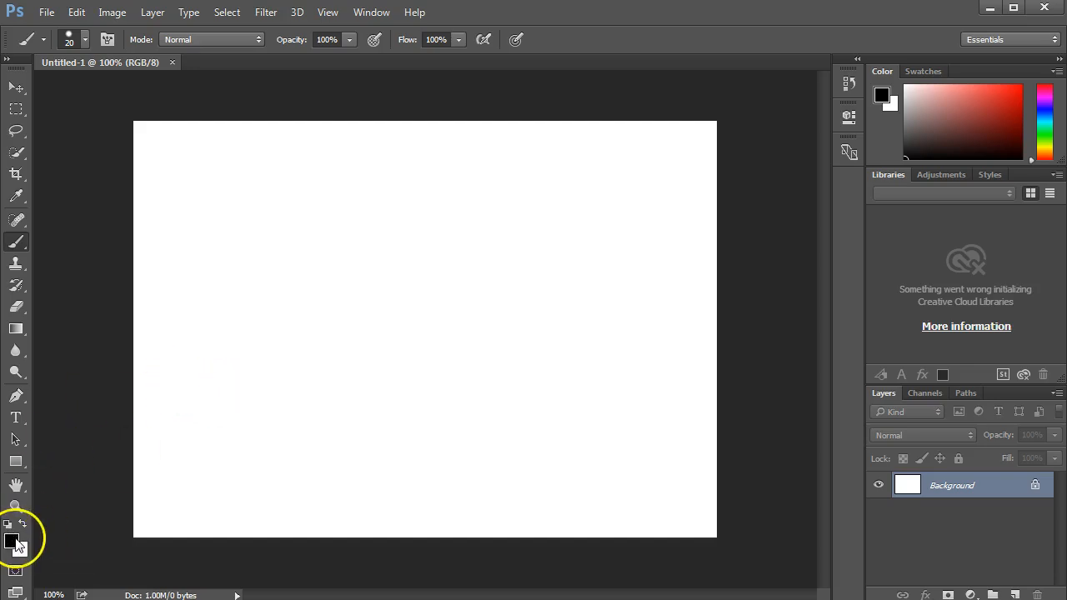
{"action": "left_click", "coordinate": [11, 542]}
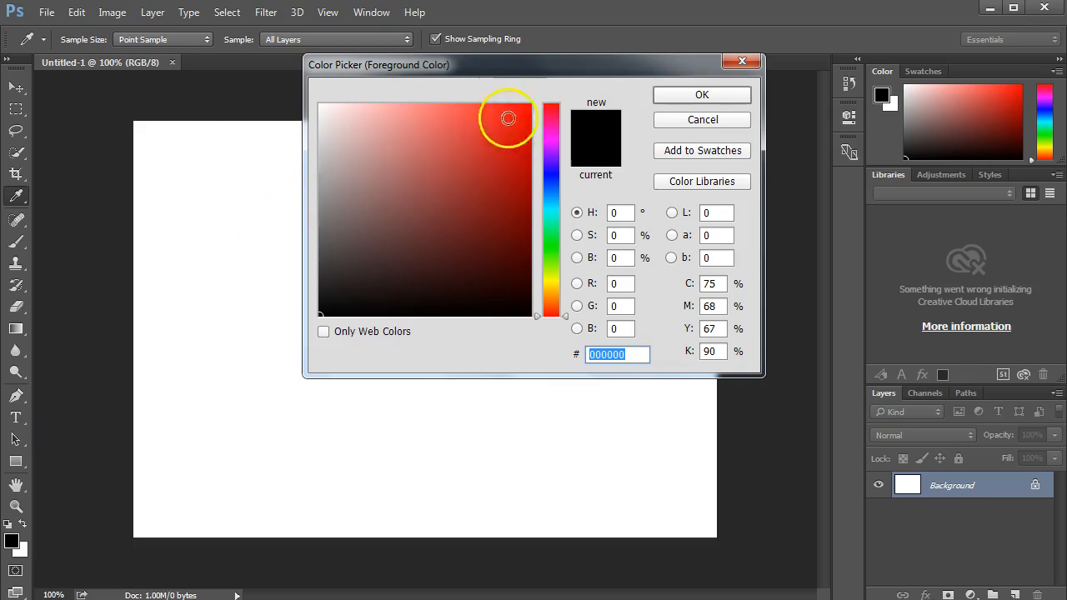
{"action": "left_click", "coordinate": [505, 119]}
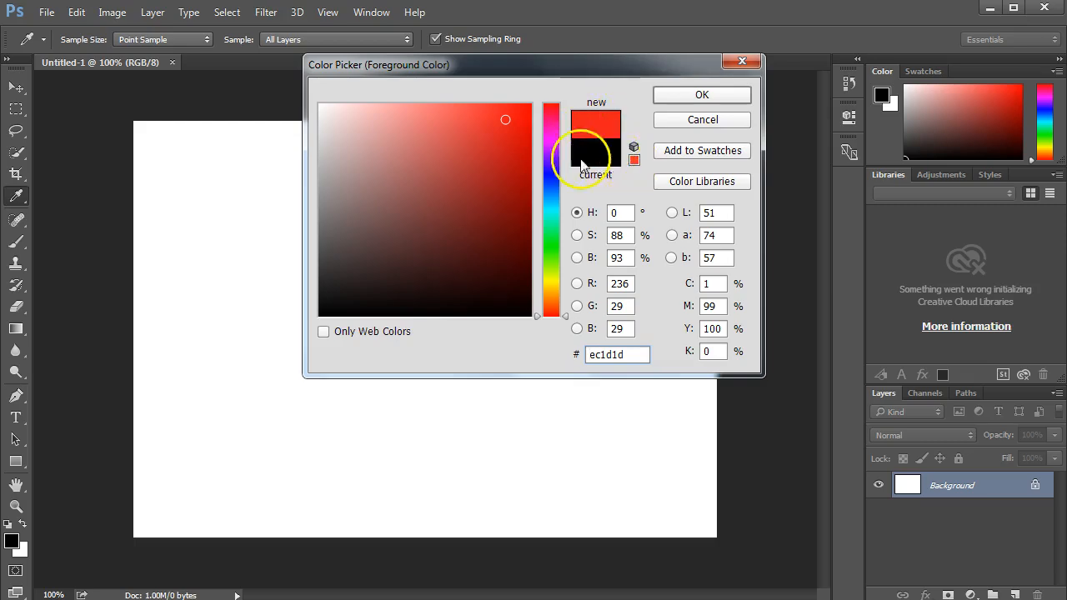
{"action": "left_click", "coordinate": [683, 93]}
{"action": "key", "text": "b"}
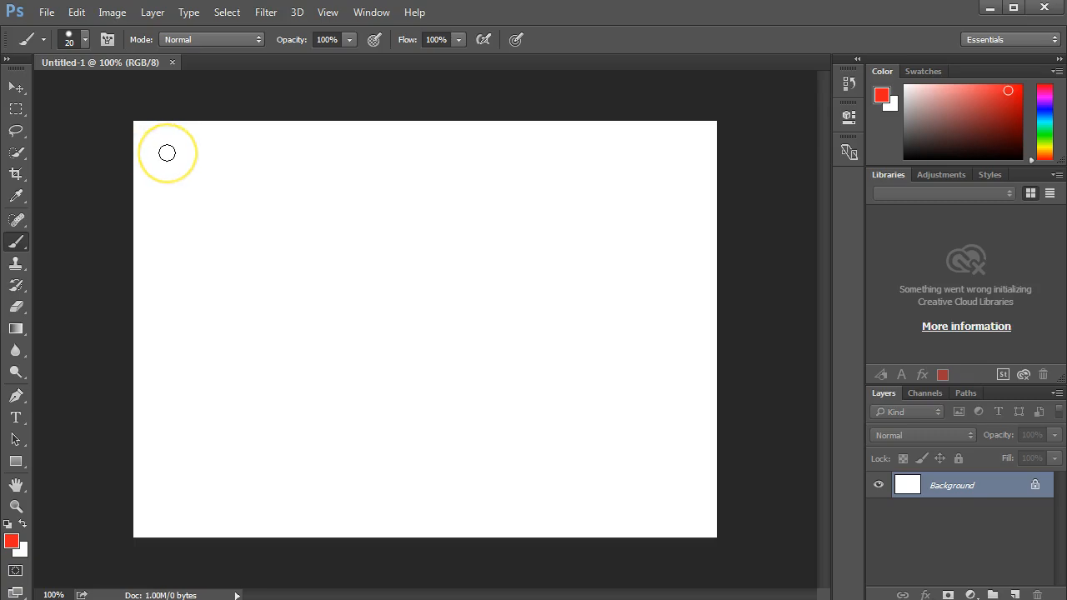
Paint a row of five large red freehand letters, "dcccd", across the upper left part of the canvas
{"action": "mouse_move", "coordinate": [171, 160]}
{"action": "left_mouse_down"}
{"action": "mouse_move", "coordinate": [190, 241]}
{"action": "mouse_move", "coordinate": [187, 175]}
{"action": "mouse_move", "coordinate": [175, 158]}
{"action": "mouse_move", "coordinate": [182, 205]}
{"action": "mouse_move", "coordinate": [154, 209]}
{"action": "mouse_move", "coordinate": [154, 246]}
{"action": "mouse_move", "coordinate": [200, 241]}
{"action": "left_mouse_up"}
{"action": "mouse_move", "coordinate": [250, 200]}
{"action": "left_mouse_down"}
{"action": "mouse_move", "coordinate": [210, 201]}
{"action": "mouse_move", "coordinate": [220, 246]}
{"action": "mouse_move", "coordinate": [246, 250]}
{"action": "left_mouse_up"}
{"action": "mouse_move", "coordinate": [293, 200]}
{"action": "left_mouse_down"}
{"action": "mouse_move", "coordinate": [281, 200]}
{"action": "mouse_move", "coordinate": [281, 256]}
{"action": "left_mouse_up"}
{"action": "mouse_move", "coordinate": [338, 199]}
{"action": "left_mouse_down"}
{"action": "mouse_move", "coordinate": [307, 257]}
{"action": "mouse_move", "coordinate": [345, 275]}
{"action": "left_mouse_up"}
{"action": "mouse_move", "coordinate": [396, 200]}
{"action": "left_mouse_down"}
{"action": "mouse_move", "coordinate": [356, 250]}
{"action": "mouse_move", "coordinate": [400, 198]}
{"action": "mouse_move", "coordinate": [408, 134]}
{"action": "mouse_move", "coordinate": [430, 265]}
{"action": "left_mouse_up"}
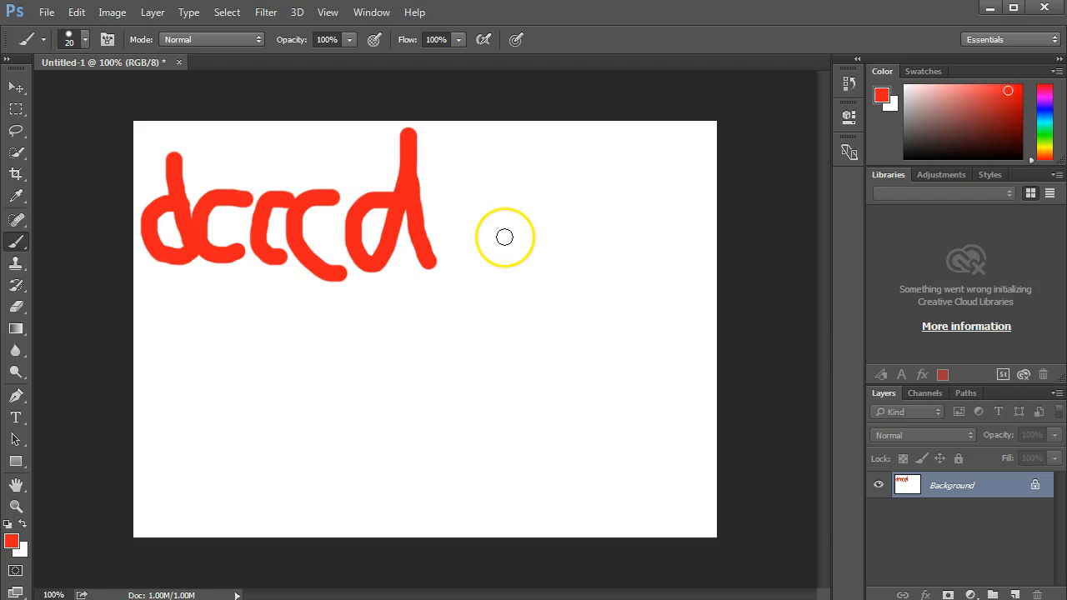
Paint a wavy red underline beneath the letters and a smiley face in the canvas's upper right area
{"action": "left_click_drag", "start_coordinate": [171, 320], "coordinate": [421, 313]}
{"action": "mouse_move", "coordinate": [601, 173]}
{"action": "left_mouse_down"}
{"action": "mouse_move", "coordinate": [551, 224]}
{"action": "mouse_move", "coordinate": [578, 283]}
{"action": "mouse_move", "coordinate": [659, 240]}
{"action": "mouse_move", "coordinate": [606, 157]}
{"action": "mouse_move", "coordinate": [598, 171]}
{"action": "mouse_move", "coordinate": [624, 253]}
{"action": "left_mouse_up"}
{"action": "left_click", "coordinate": [626, 218]}
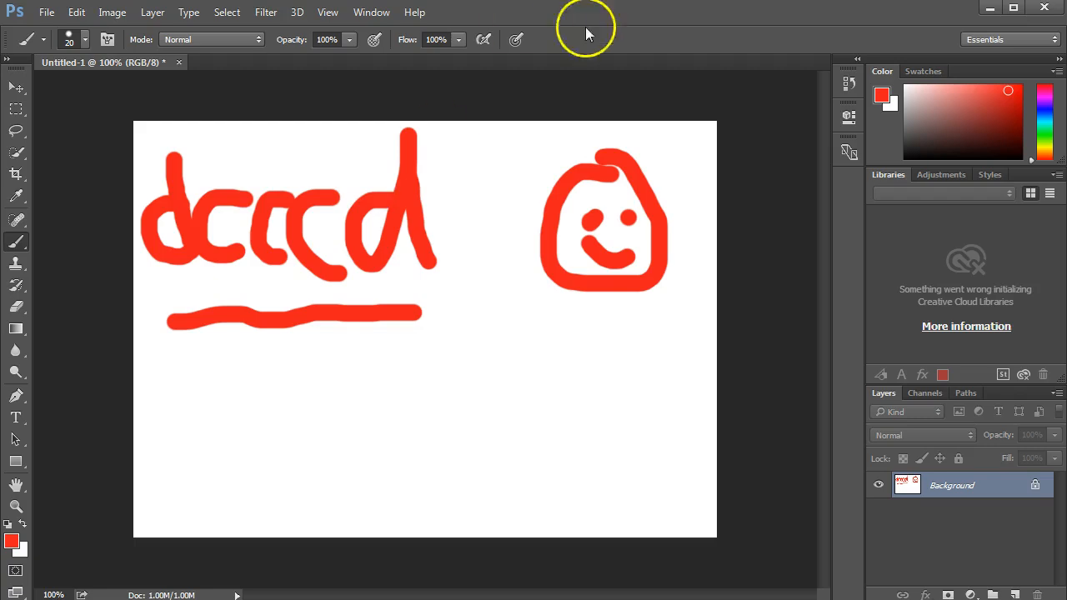
Enlarge the brush preset picker and examine the brush tips and the additional brush sets on offer
{"action": "left_click", "coordinate": [83, 44]}
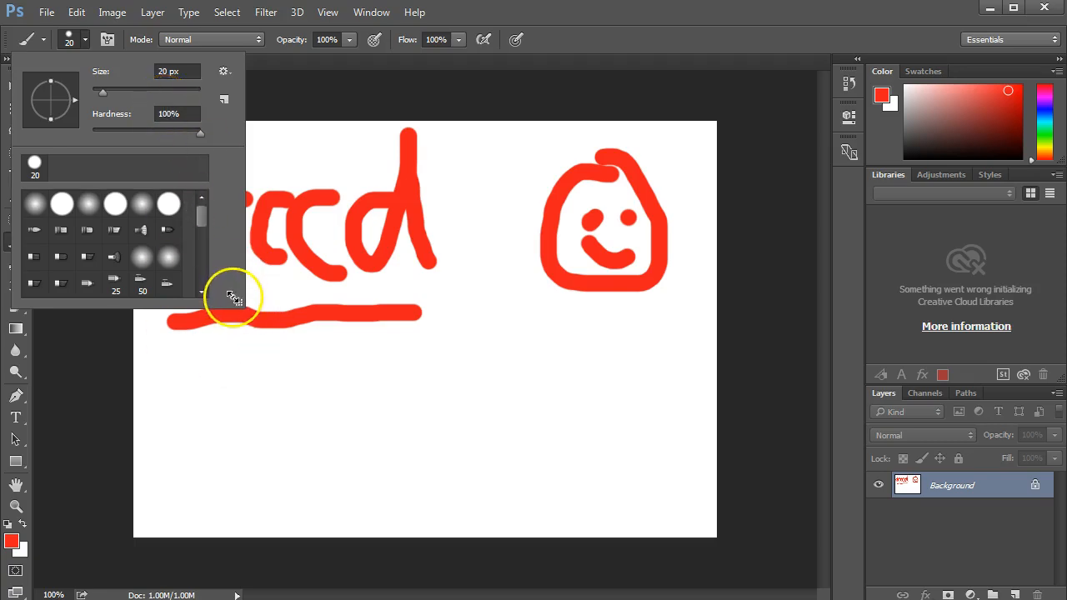
{"action": "mouse_move", "coordinate": [240, 304]}
{"action": "left_mouse_down"}
{"action": "mouse_move", "coordinate": [236, 518]}
{"action": "mouse_move", "coordinate": [281, 552]}
{"action": "left_mouse_up"}
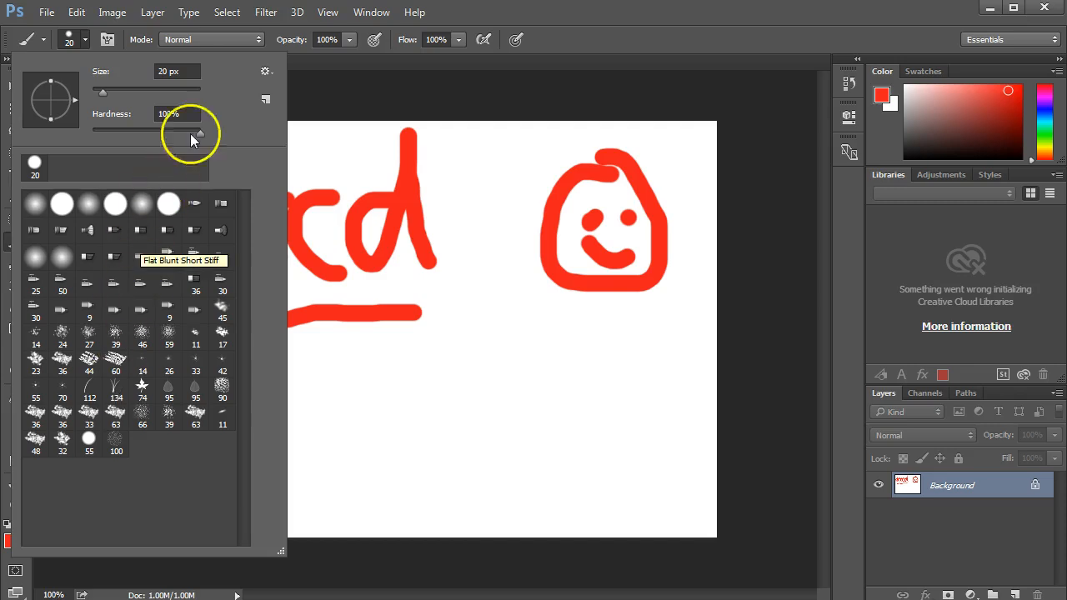
{"action": "left_click", "coordinate": [265, 75]}
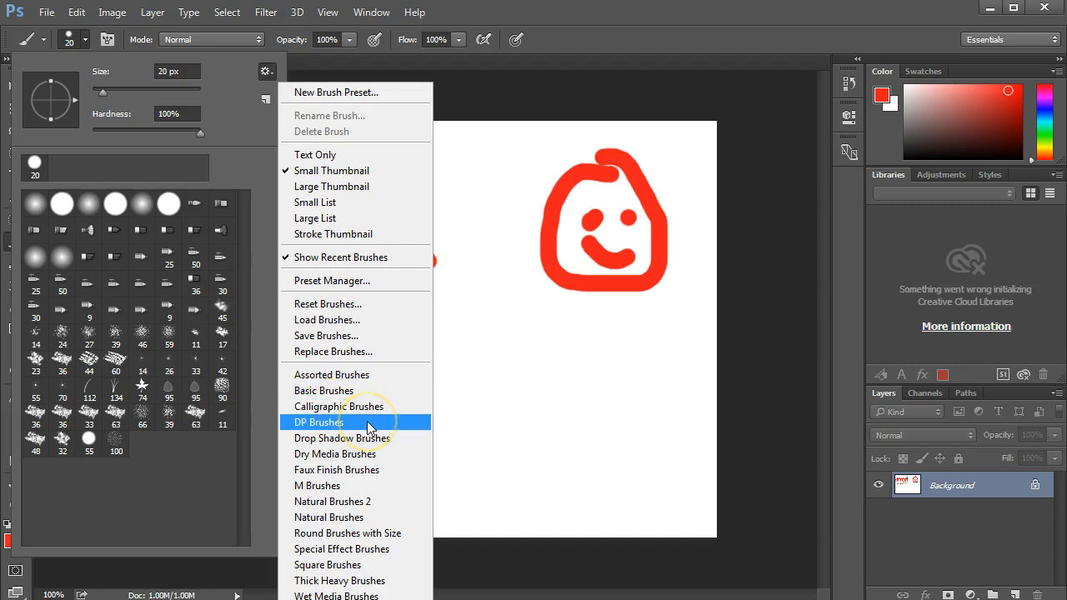
{"action": "left_click", "coordinate": [227, 67]}
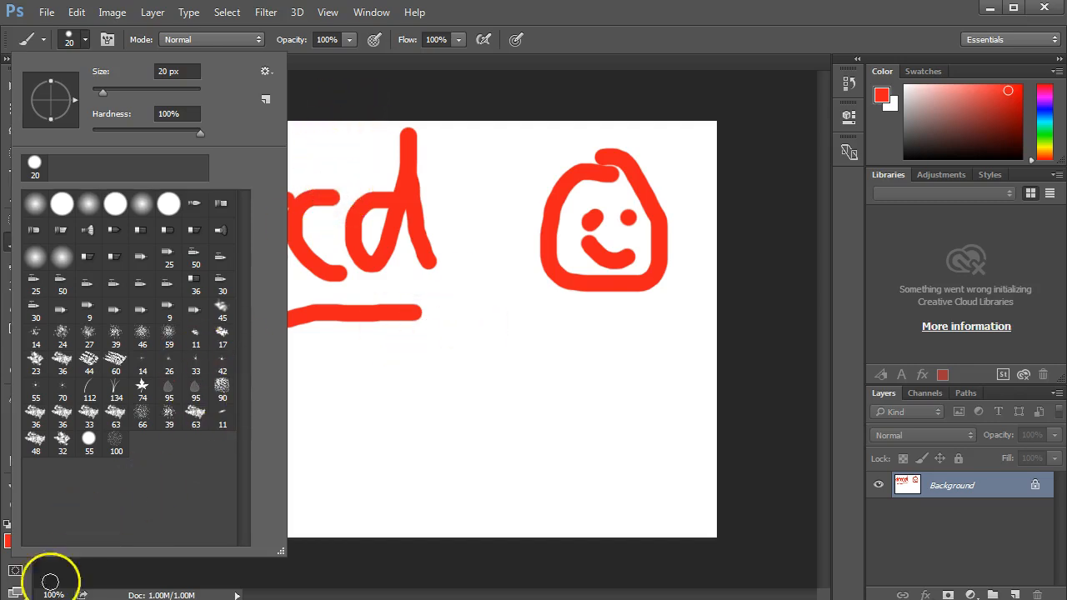
{"action": "left_click", "coordinate": [328, 436]}
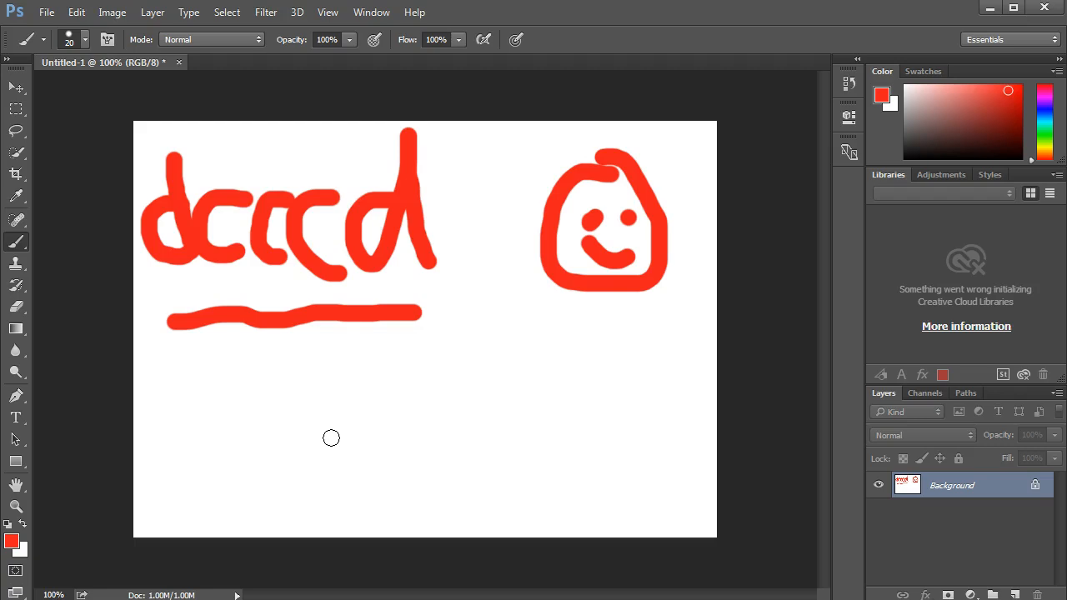
Swap the foreground color to white and paint roughly over the red smiley face
{"action": "left_click", "coordinate": [22, 523]}
{"action": "mouse_move", "coordinate": [524, 255]}
{"action": "left_mouse_down"}
{"action": "mouse_move", "coordinate": [558, 195]}
{"action": "mouse_move", "coordinate": [606, 158]}
{"action": "mouse_move", "coordinate": [616, 164]}
{"action": "mouse_move", "coordinate": [572, 169]}
{"action": "mouse_move", "coordinate": [627, 168]}
{"action": "mouse_move", "coordinate": [578, 156]}
{"action": "mouse_move", "coordinate": [558, 181]}
{"action": "mouse_move", "coordinate": [620, 175]}
{"action": "mouse_move", "coordinate": [649, 233]}
{"action": "mouse_move", "coordinate": [649, 279]}
{"action": "mouse_move", "coordinate": [631, 281]}
{"action": "mouse_move", "coordinate": [618, 261]}
{"action": "mouse_move", "coordinate": [607, 297]}
{"action": "mouse_move", "coordinate": [527, 265]}
{"action": "mouse_move", "coordinate": [563, 290]}
{"action": "mouse_move", "coordinate": [575, 254]}
{"action": "mouse_move", "coordinate": [617, 214]}
{"action": "left_mouse_up"}
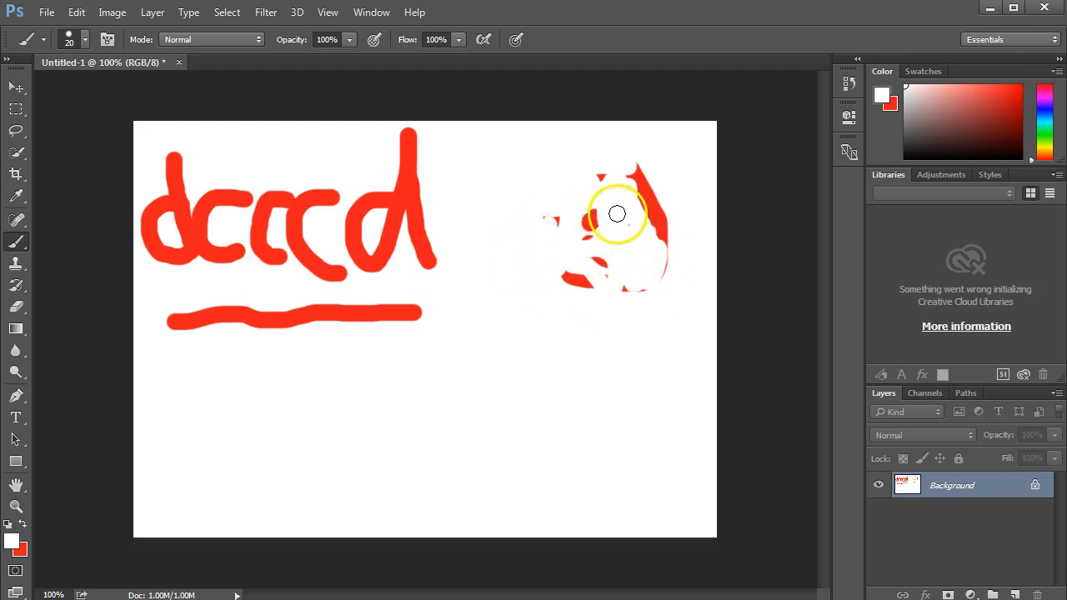
Add a new layer above the background, fill it with White at 100% opacity, and toggle its visibility off and back on
{"action": "left_click", "coordinate": [1015, 595]}
{"action": "left_click", "coordinate": [962, 495]}
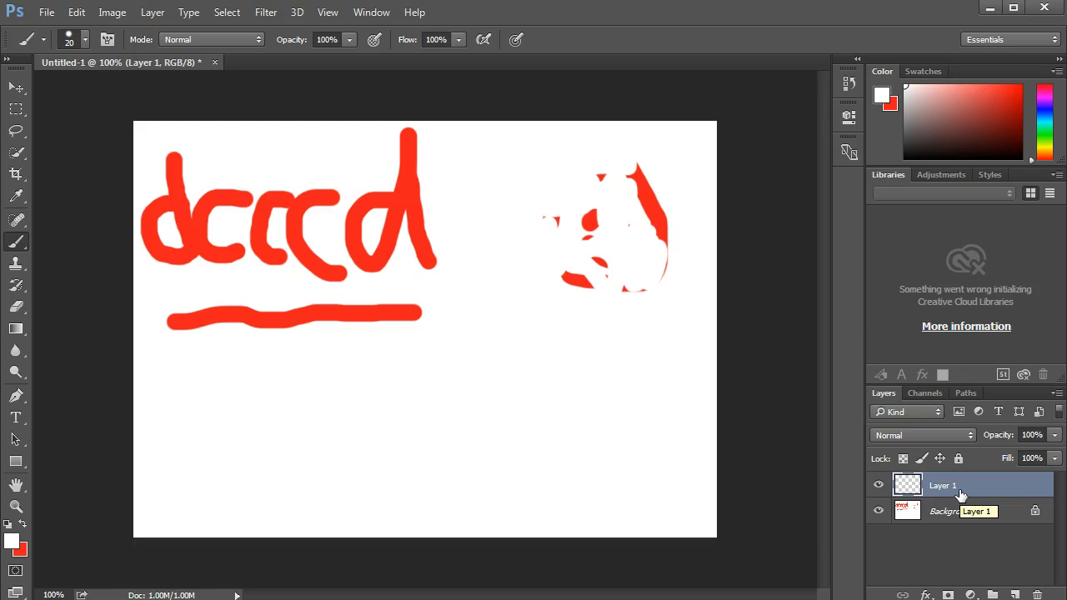
{"action": "left_click", "coordinate": [77, 13]}
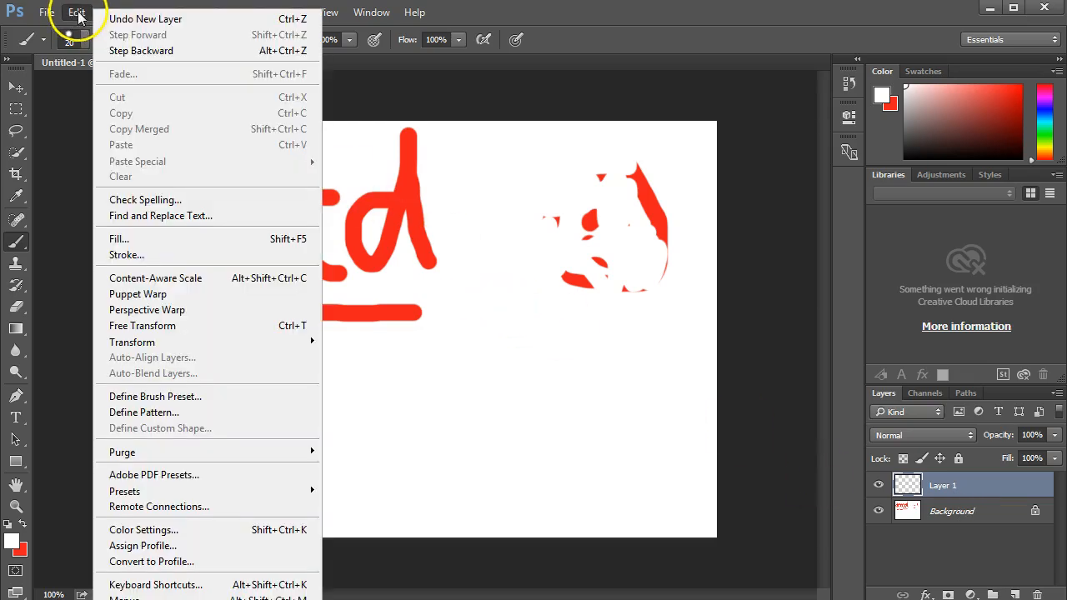
{"action": "left_click", "coordinate": [129, 240]}
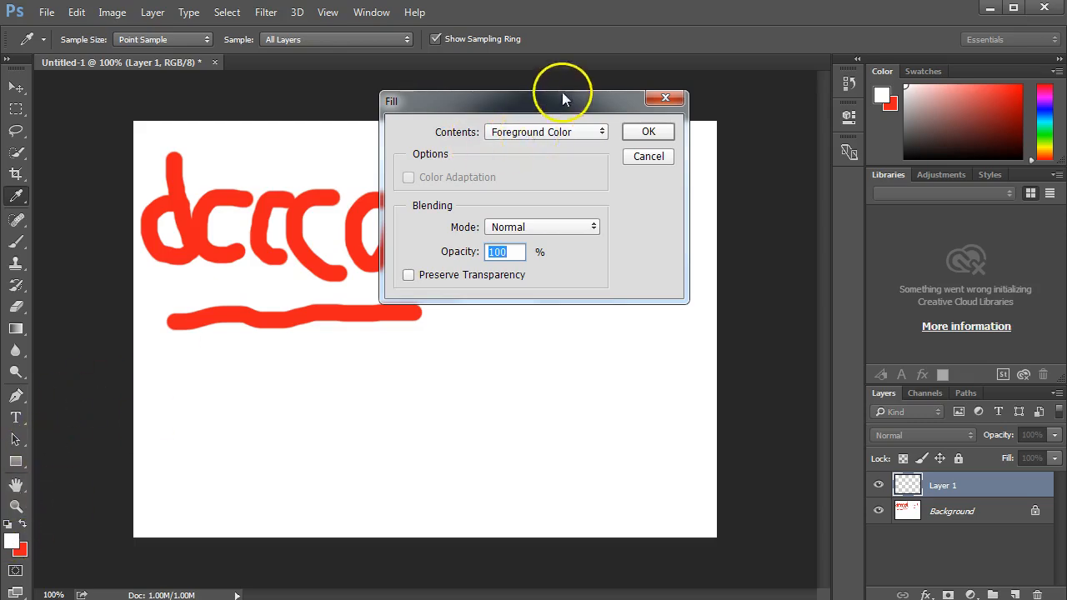
{"action": "left_click", "coordinate": [566, 133]}
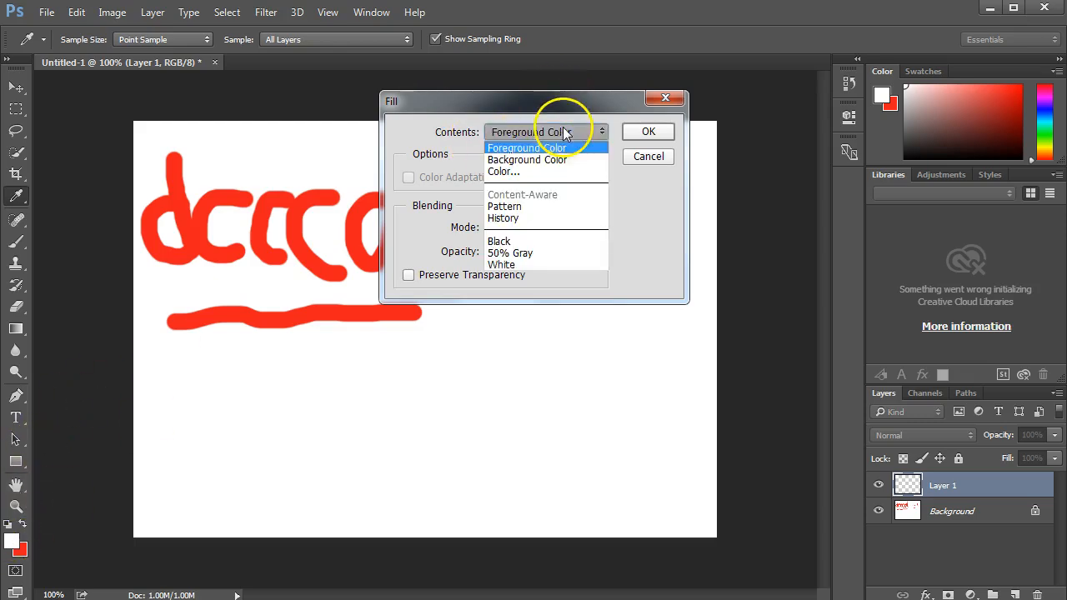
{"action": "left_click", "coordinate": [543, 264]}
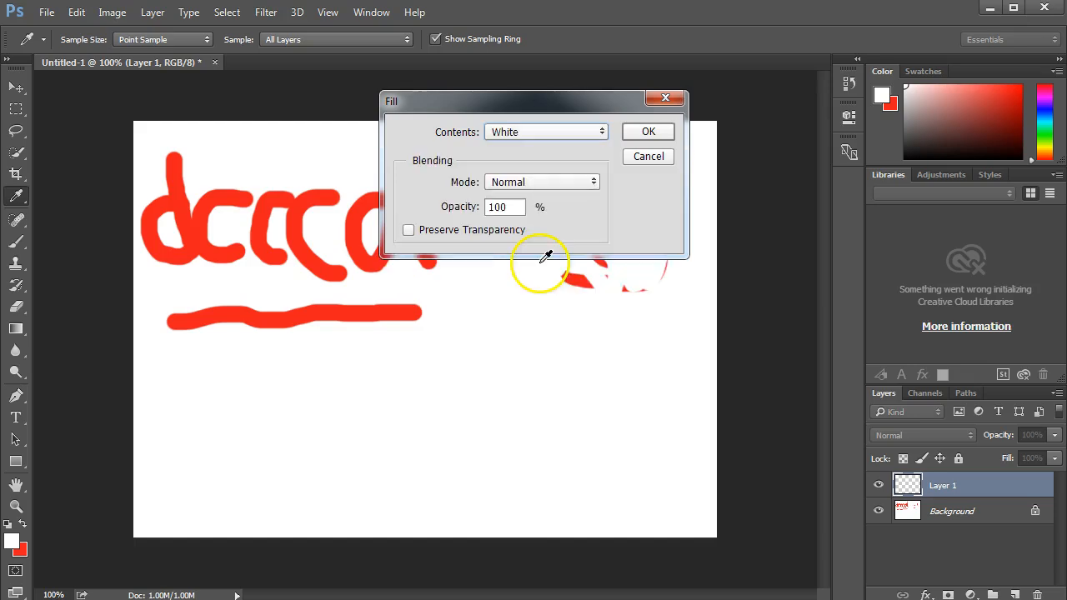
{"action": "left_click", "coordinate": [649, 132]}
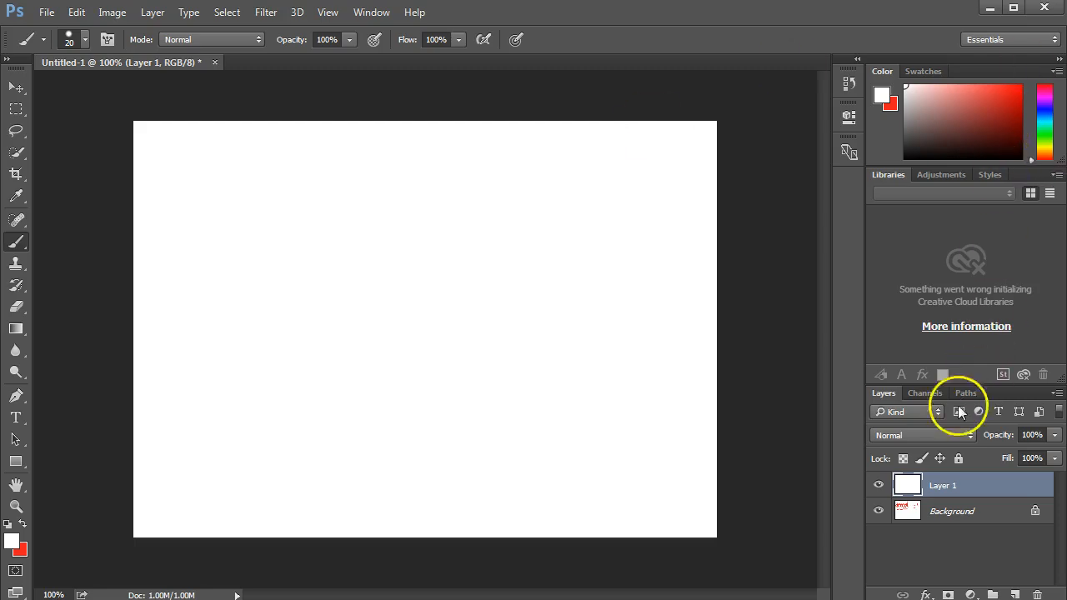
{"action": "left_click", "coordinate": [879, 488]}
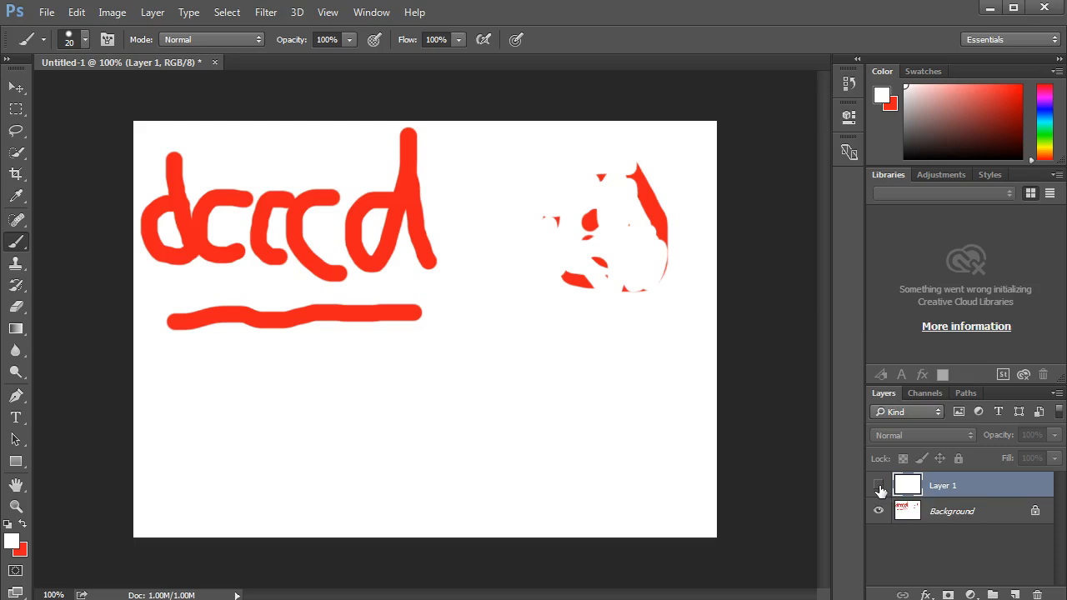
{"action": "left_click", "coordinate": [879, 487]}
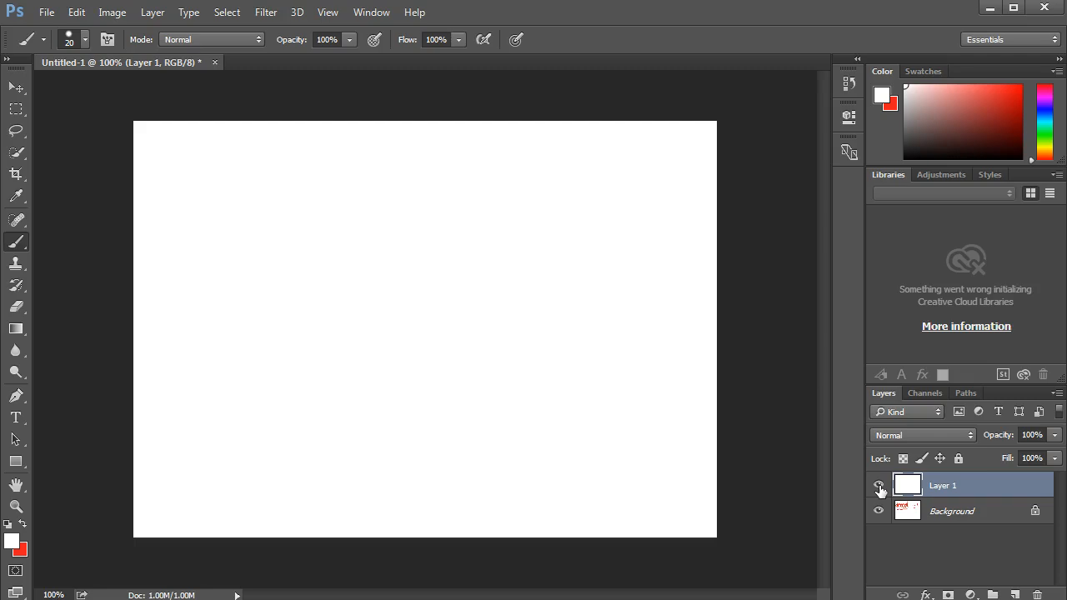
Add another new layer above the white one and reset the colors to default black and white
{"action": "left_click", "coordinate": [1015, 594]}
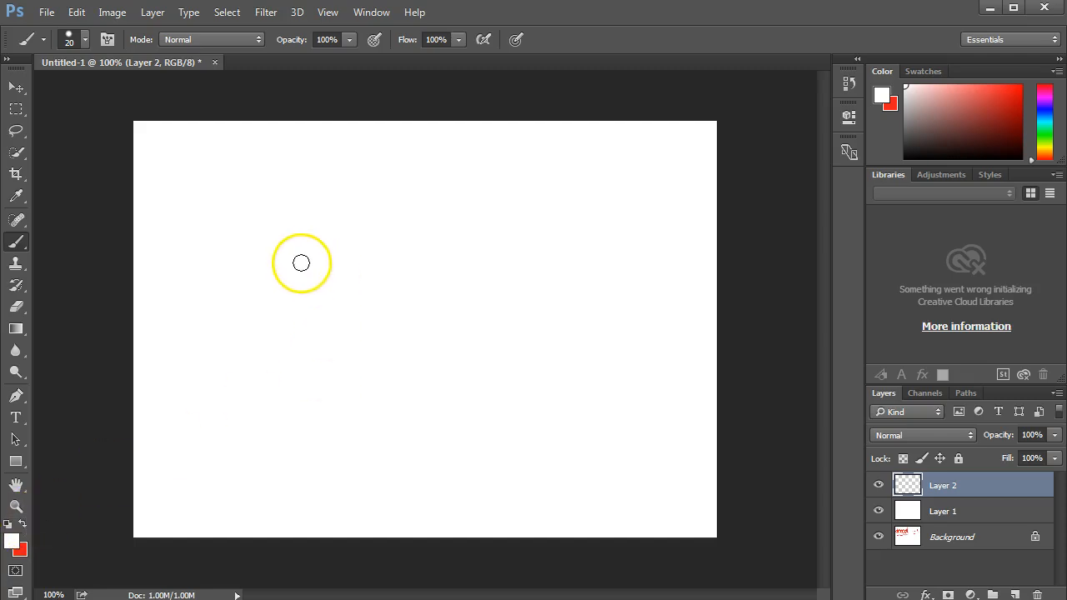
{"action": "left_click", "coordinate": [7, 526]}
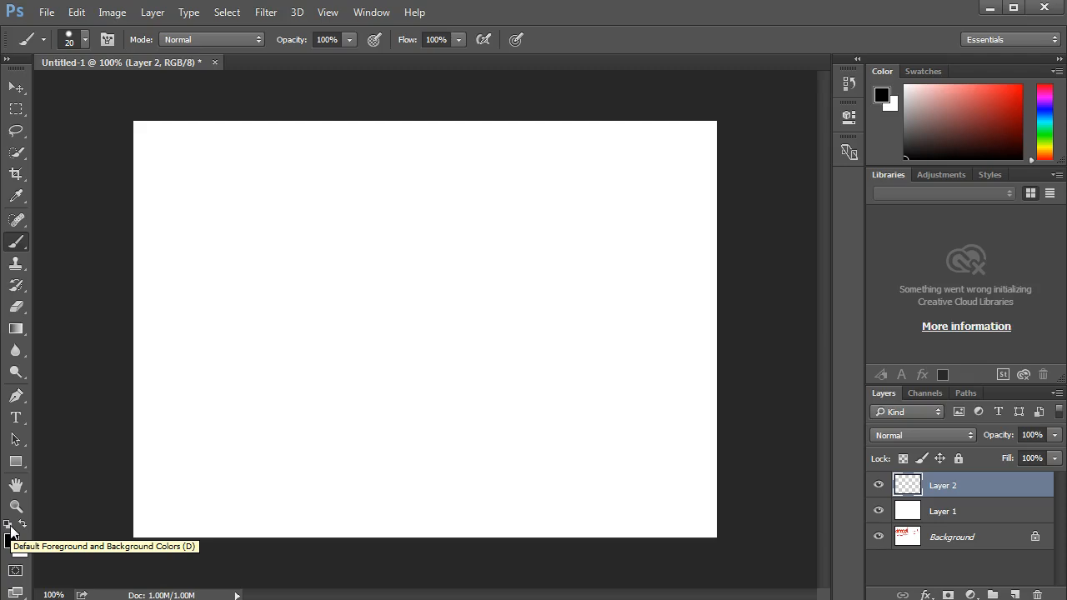
Paint a wavy black stroke diagonally across the canvas and undo it
{"action": "mouse_move", "coordinate": [217, 217]}
{"action": "left_mouse_down"}
{"action": "mouse_move", "coordinate": [531, 279]}
{"action": "mouse_move", "coordinate": [586, 320]}
{"action": "left_mouse_up"}
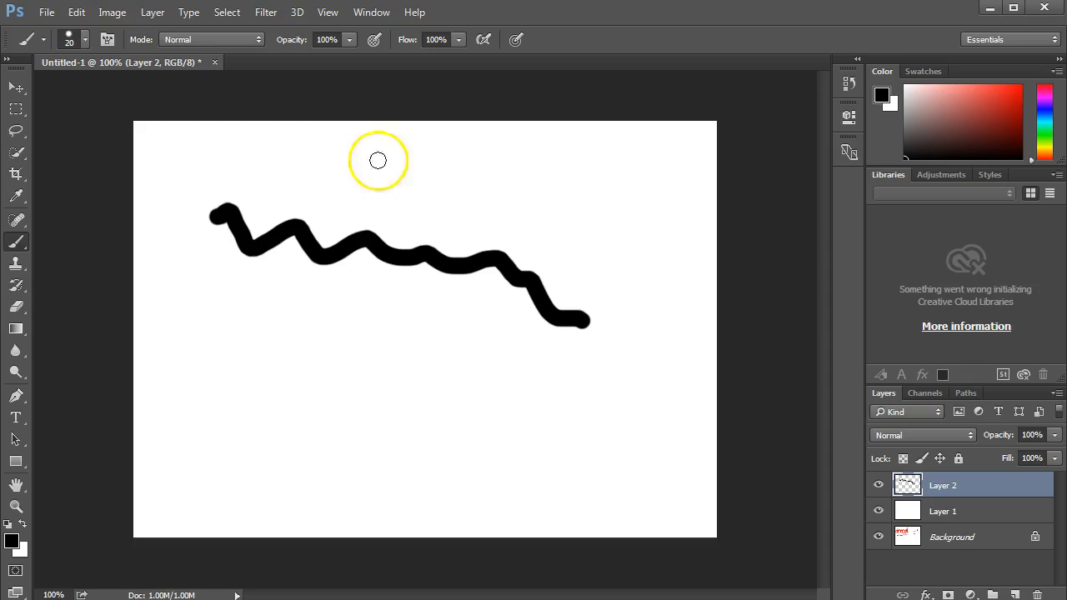
{"action": "left_click", "coordinate": [78, 12]}
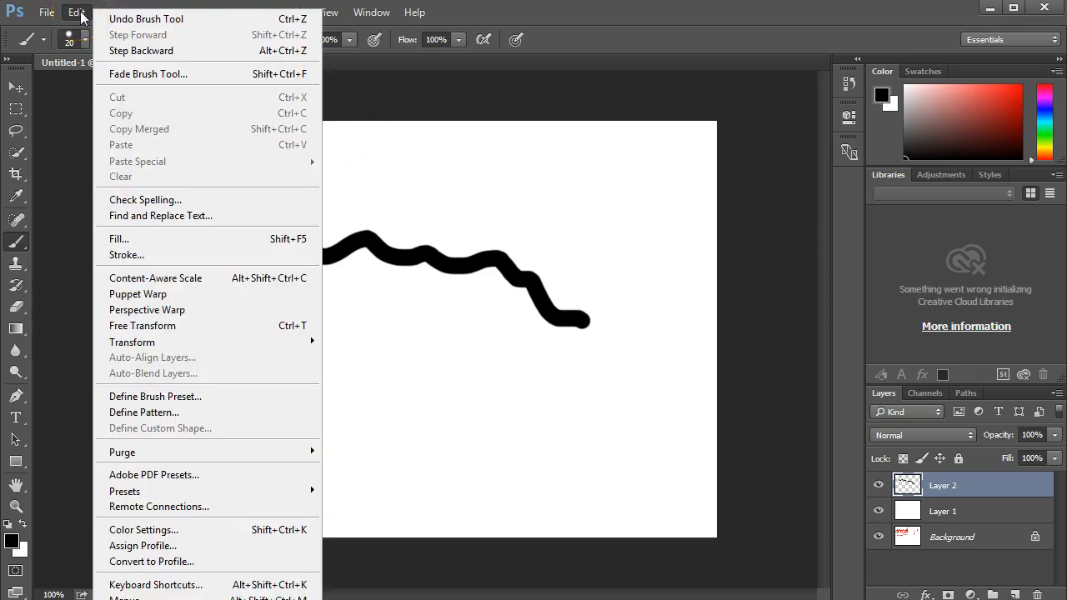
{"action": "left_click", "coordinate": [133, 21]}
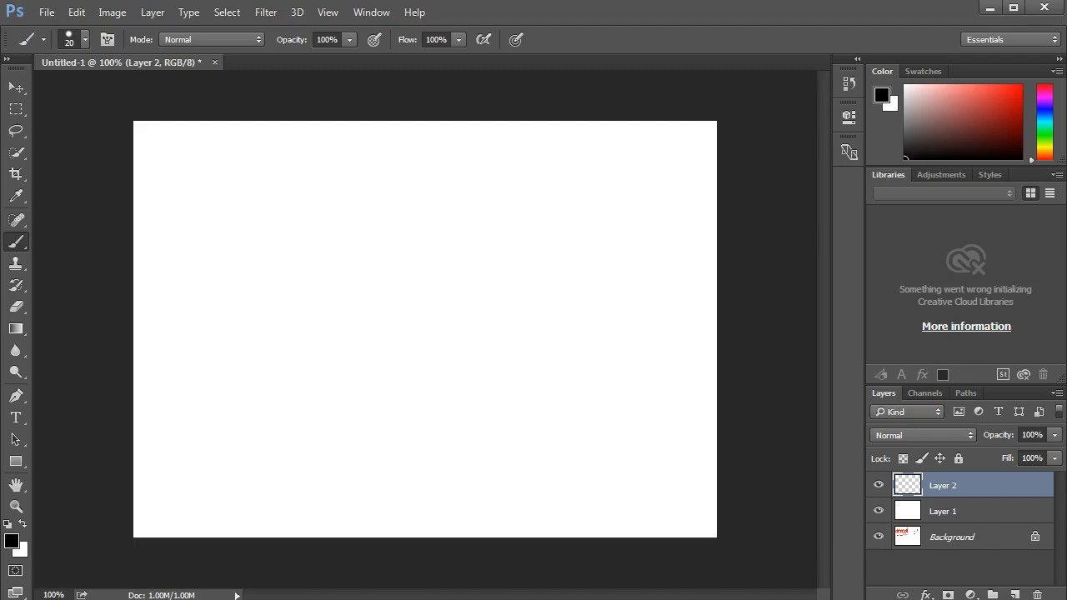
Choose the 134 px grass brush tip from the brush presets
{"action": "left_click", "coordinate": [83, 40]}
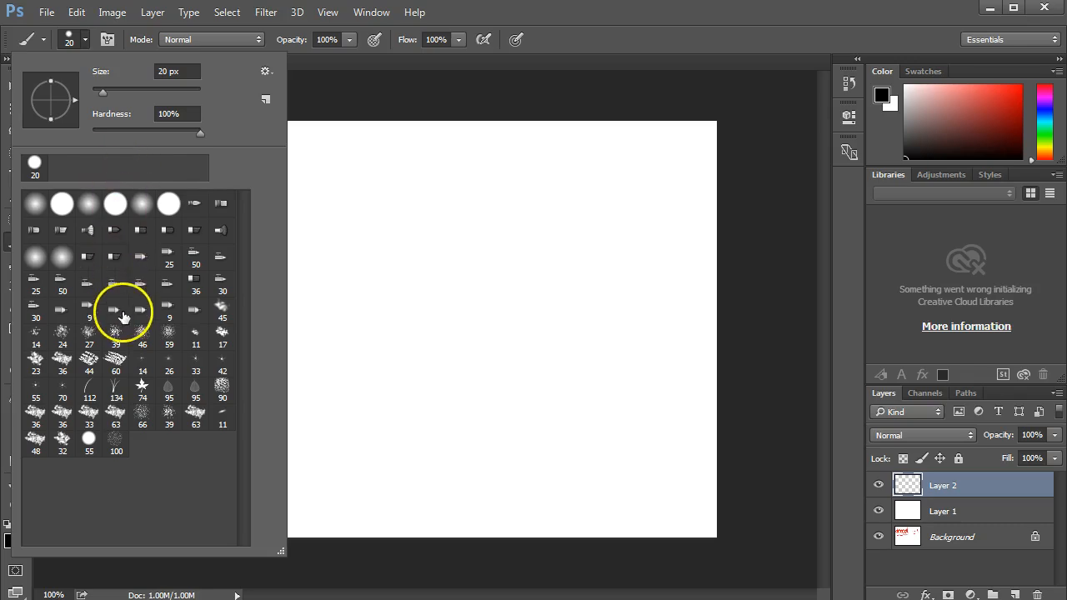
{"action": "left_click", "coordinate": [115, 388]}
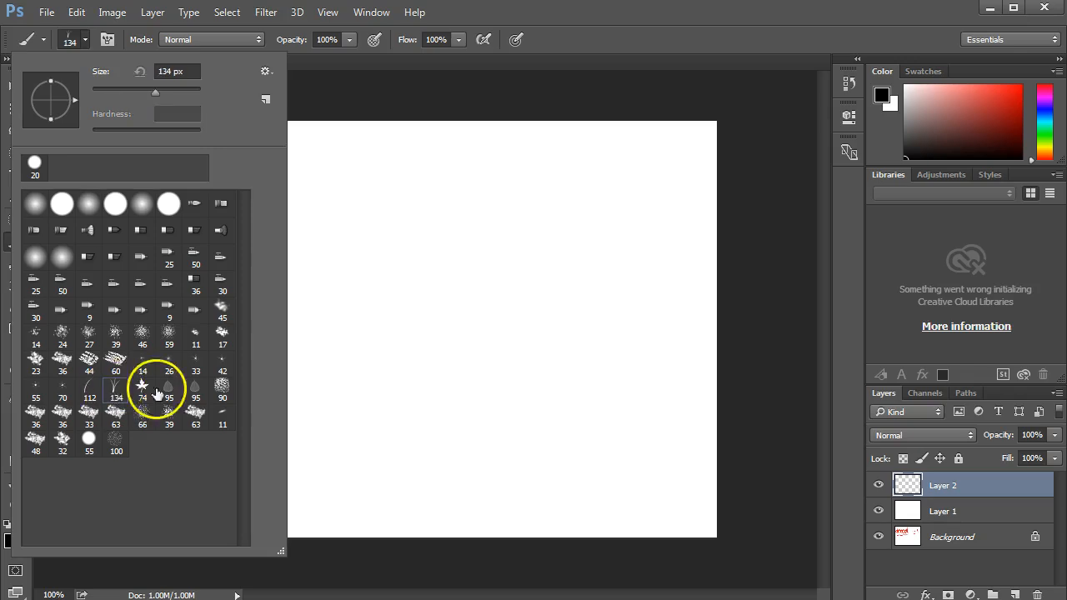
{"action": "left_click", "coordinate": [592, 8]}
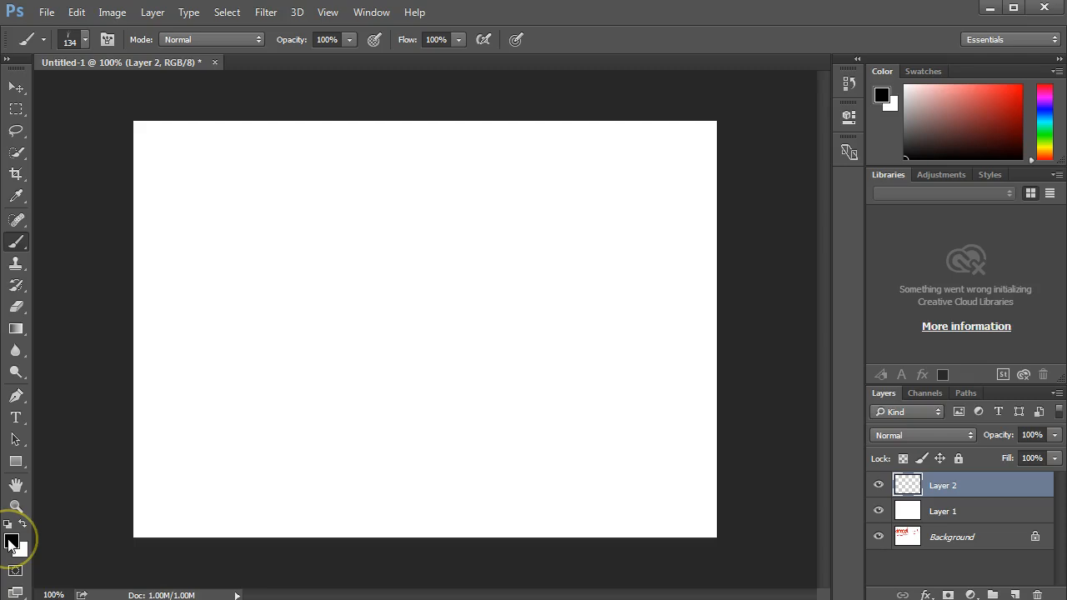
Set the foreground color to dark green 328710
{"action": "left_click", "coordinate": [10, 543]}
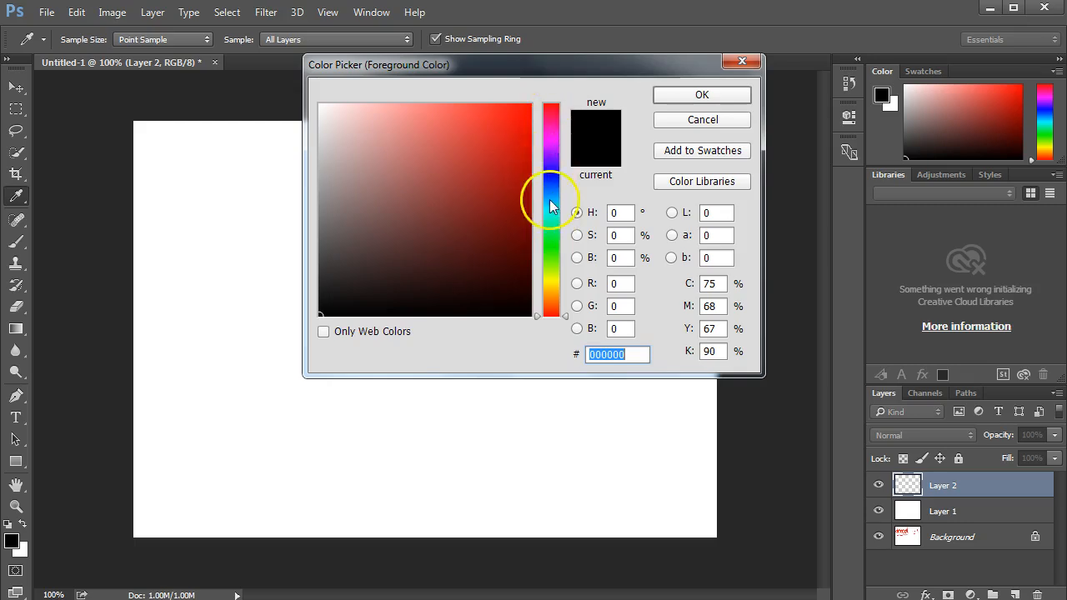
{"action": "left_click", "coordinate": [550, 250]}
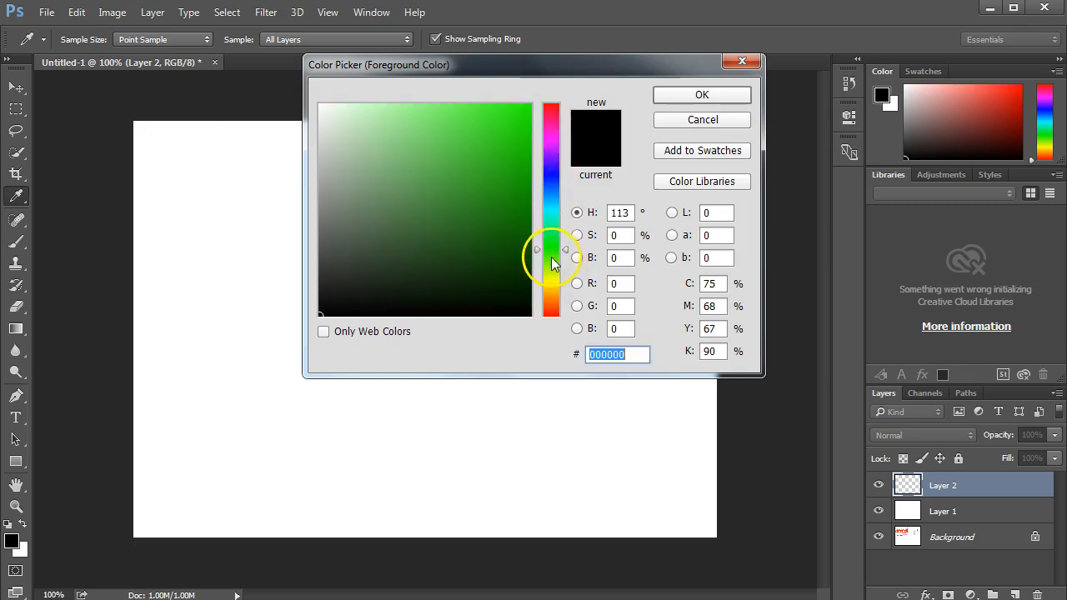
{"action": "left_click", "coordinate": [566, 256]}
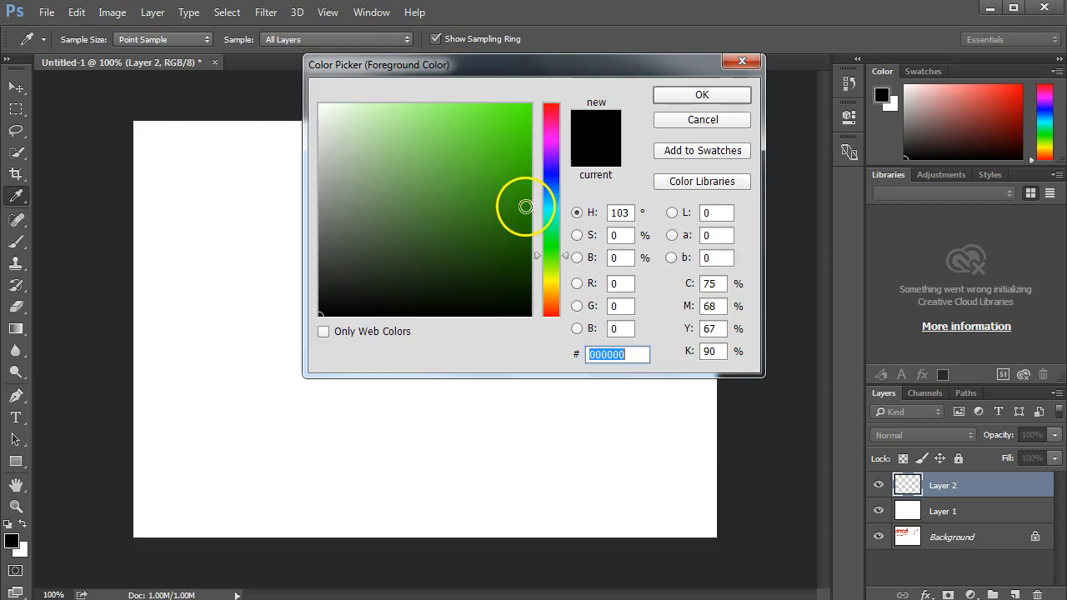
{"action": "mouse_move", "coordinate": [507, 217]}
{"action": "left_mouse_down"}
{"action": "mouse_move", "coordinate": [500, 223]}
{"action": "mouse_move", "coordinate": [505, 204]}
{"action": "left_mouse_up"}
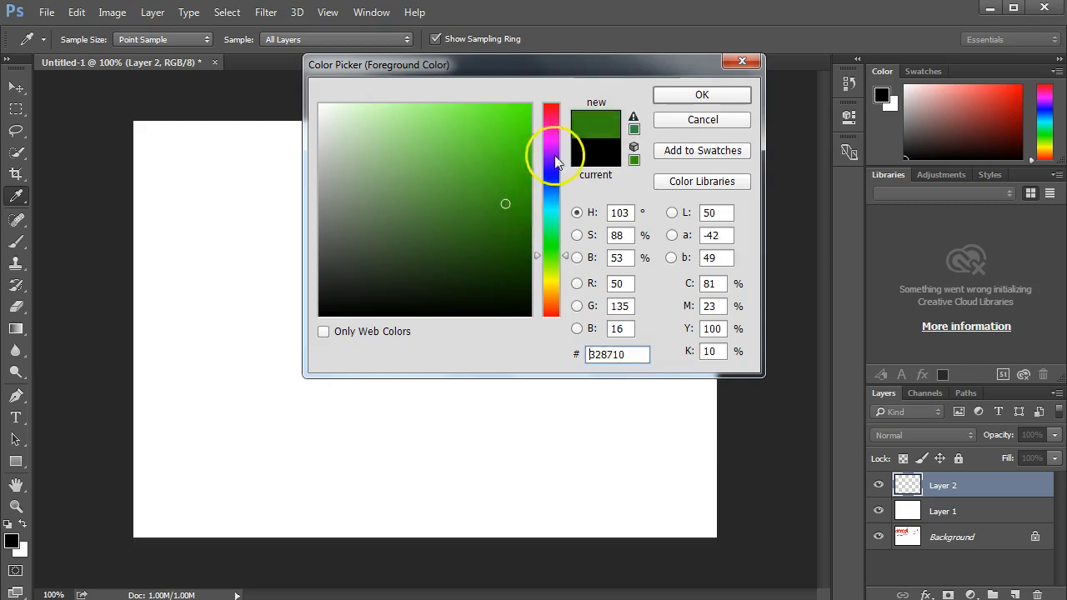
{"action": "left_click", "coordinate": [714, 98]}
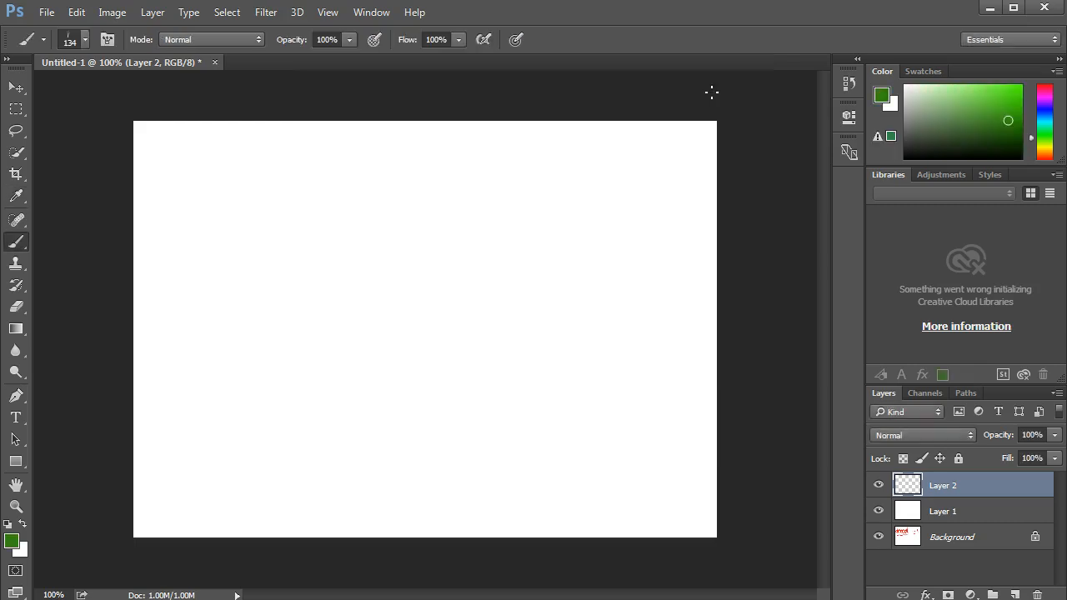
Set the background color to light green 7ff14d and return to the Brush tool
{"action": "left_click", "coordinate": [20, 550]}
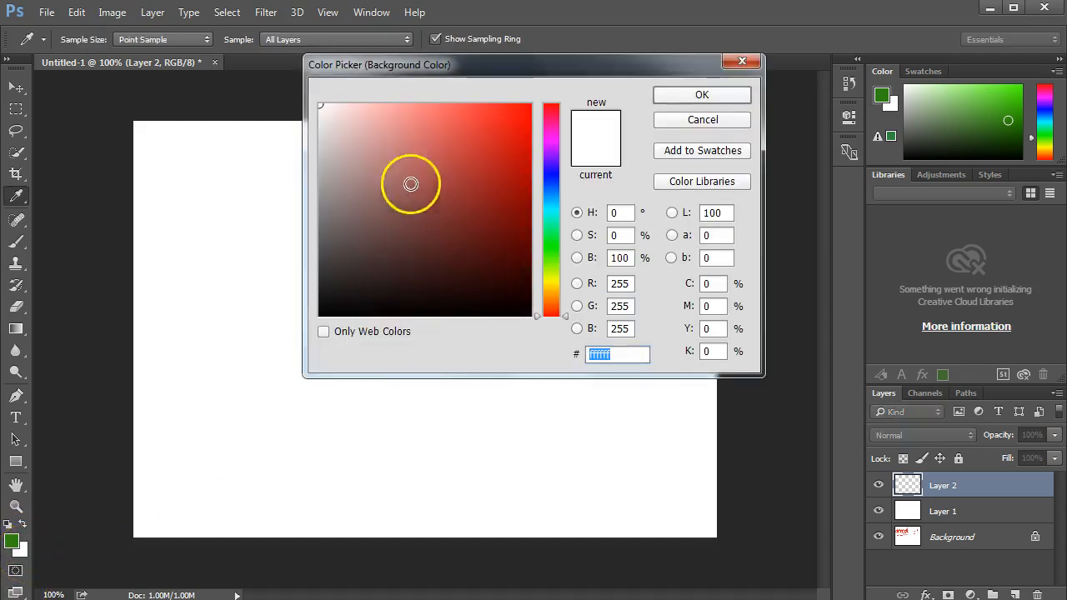
{"action": "left_click", "coordinate": [554, 252]}
{"action": "left_click_drag", "start_coordinate": [554, 251], "coordinate": [553, 257]}
{"action": "left_click_drag", "start_coordinate": [480, 115], "coordinate": [463, 115]}
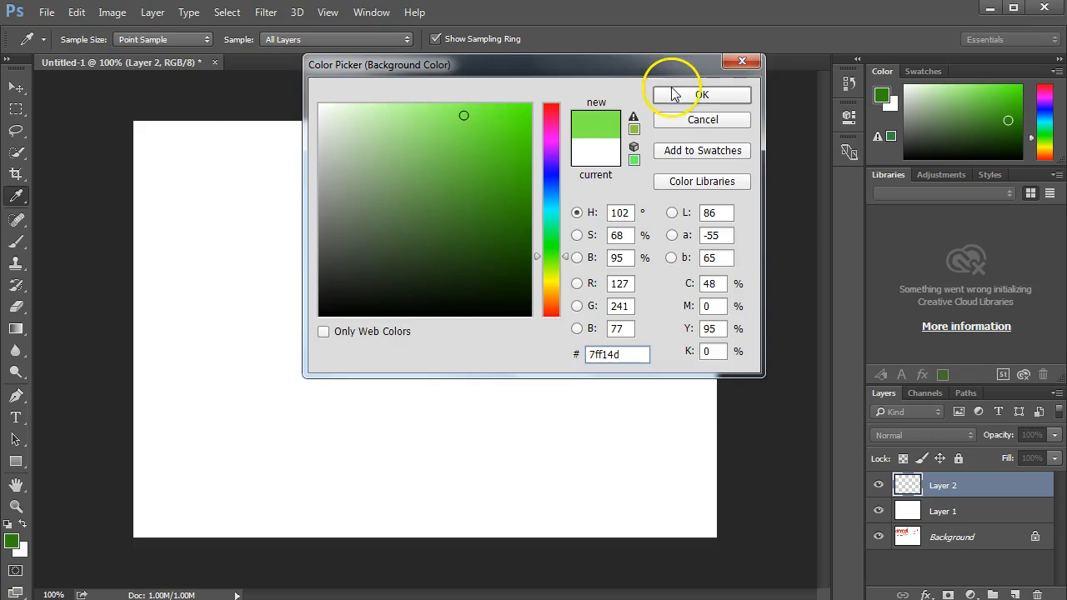
{"action": "left_click", "coordinate": [700, 94]}
{"action": "key", "text": "b"}
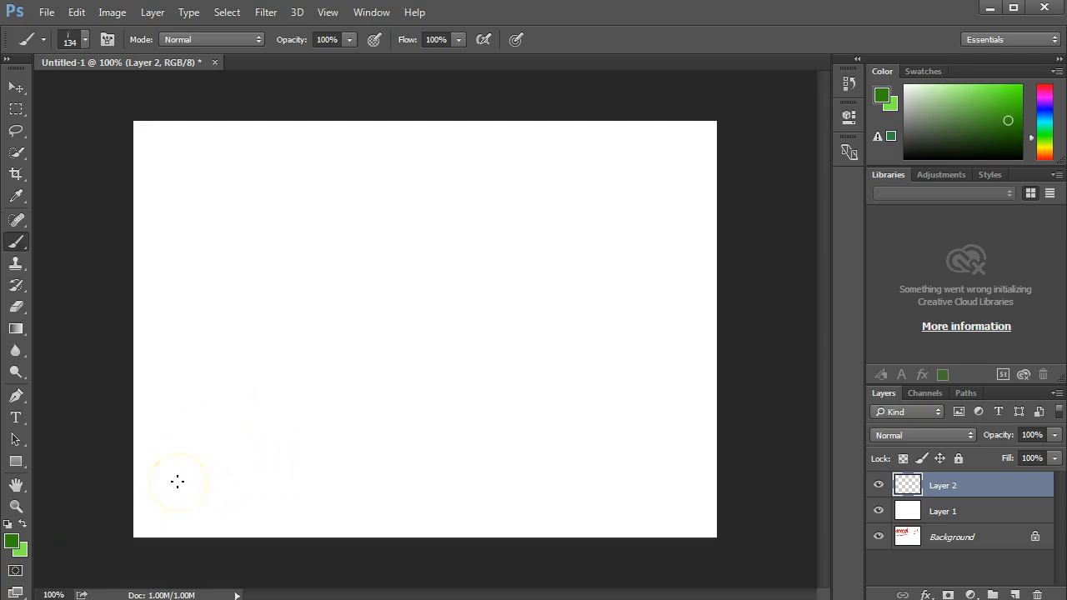
Paint a strip of short grass along the canvas's lower edge, from the left side to past the middle
{"action": "left_click_drag", "start_coordinate": [180, 484], "coordinate": [271, 477]}
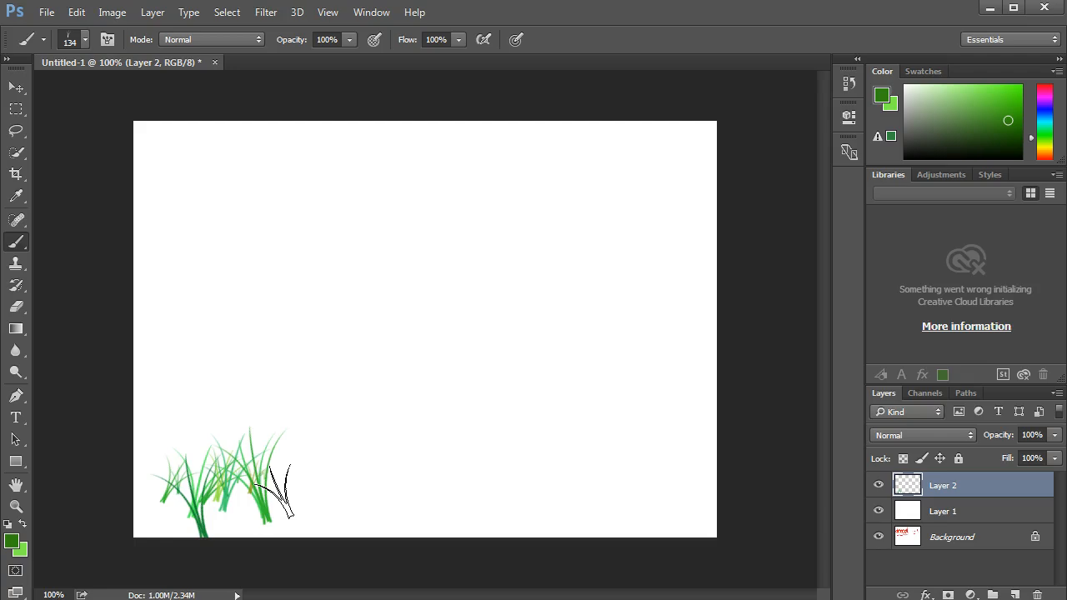
{"action": "mouse_move", "coordinate": [279, 490]}
{"action": "left_mouse_down"}
{"action": "mouse_move", "coordinate": [400, 482]}
{"action": "mouse_move", "coordinate": [413, 495]}
{"action": "mouse_move", "coordinate": [505, 472]}
{"action": "left_mouse_up"}
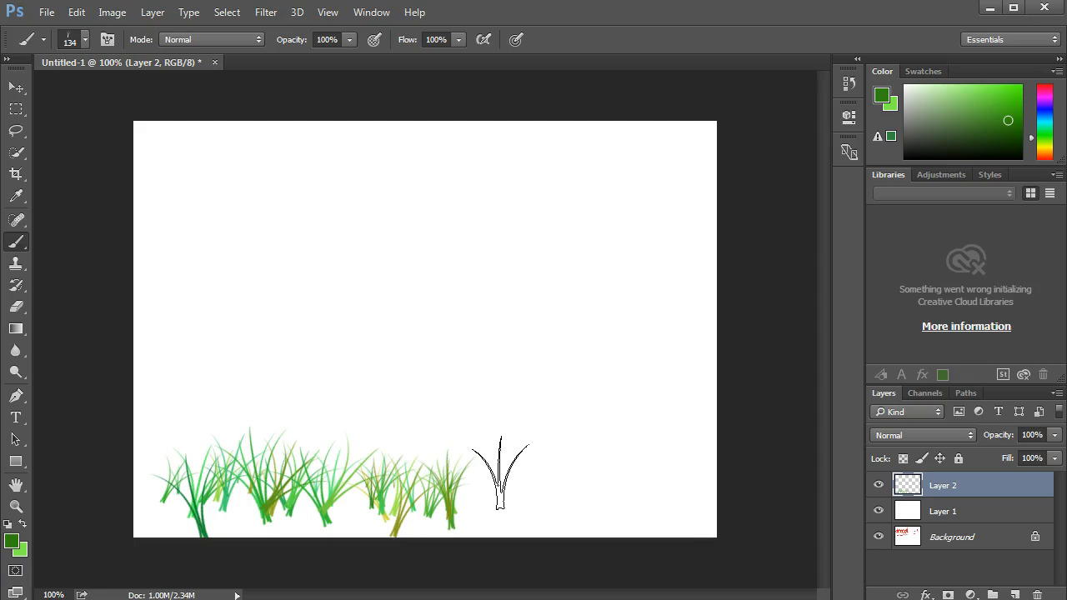
{"action": "left_click_drag", "start_coordinate": [500, 473], "coordinate": [548, 386]}
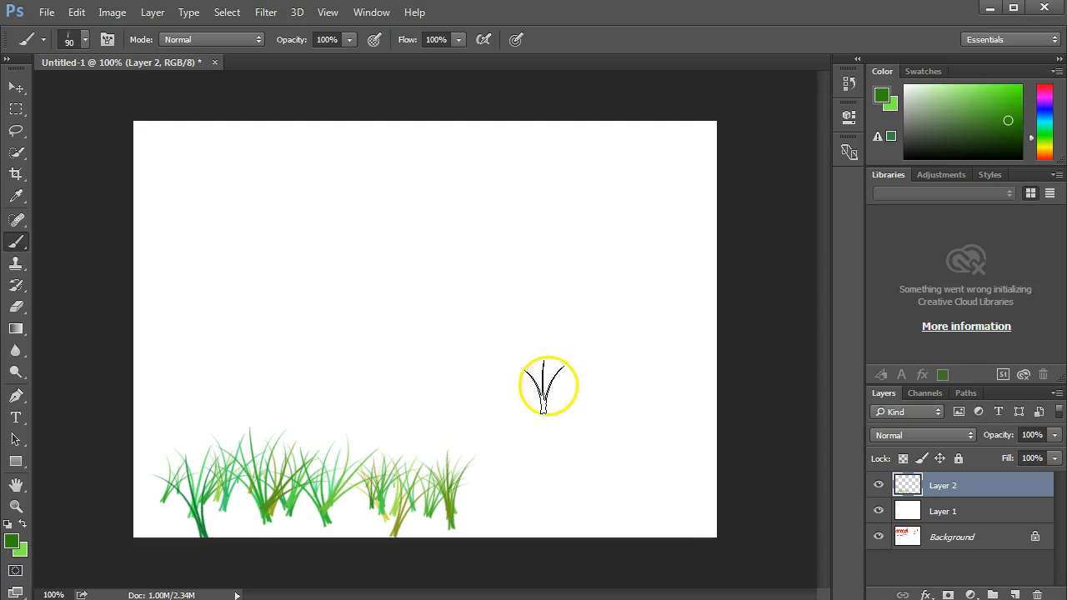
Enlarge the grass brush to 400 px and paint tall blades over the middle of the grass strip
{"action": "key", "text": "bracketright"}
{"action": "key", "text": "bracketright"}
{"action": "key", "text": "bracketright"}
{"action": "key", "text": "bracketright"}
{"action": "key", "text": "bracketright"}
{"action": "key", "text": "bracketright"}
{"action": "key", "text": "bracketright"}
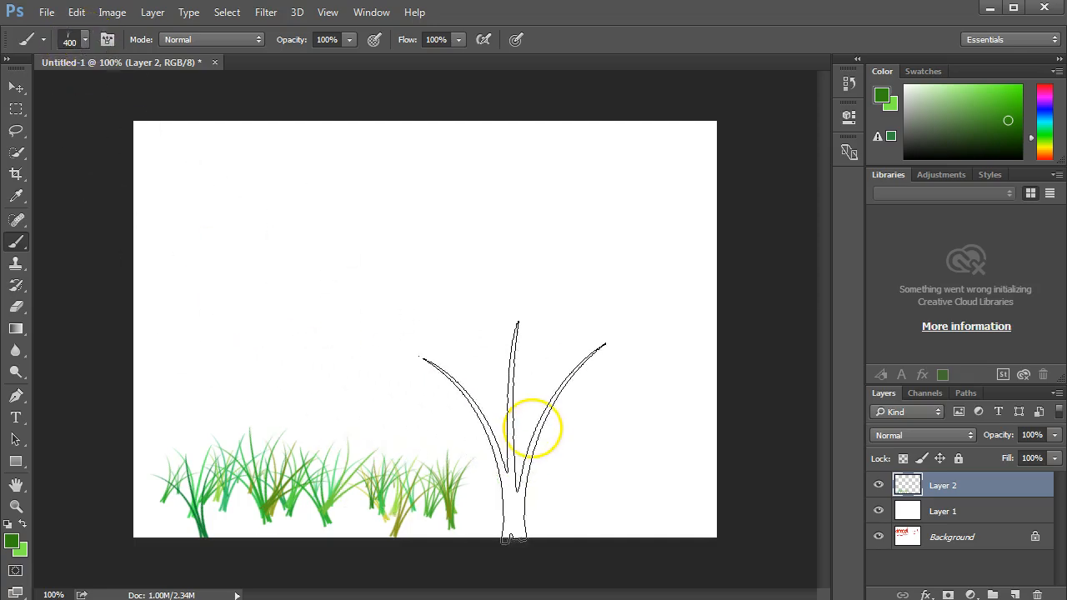
{"action": "mouse_move", "coordinate": [546, 417]}
{"action": "left_mouse_down"}
{"action": "mouse_move", "coordinate": [465, 381]}
{"action": "mouse_move", "coordinate": [429, 417]}
{"action": "mouse_move", "coordinate": [381, 428]}
{"action": "mouse_move", "coordinate": [387, 421]}
{"action": "left_mouse_up"}
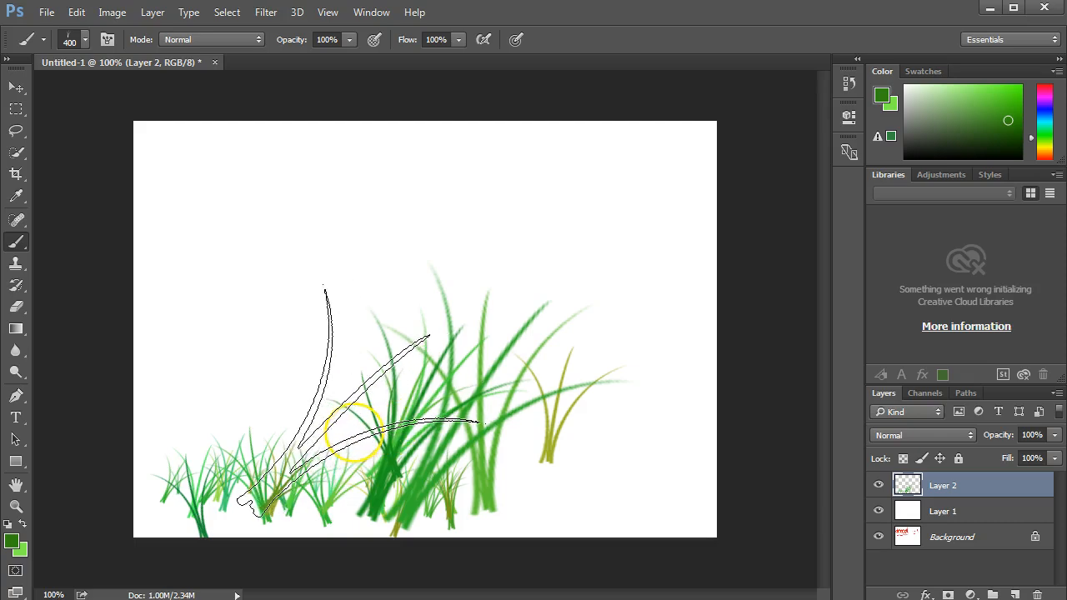
{"action": "left_click", "coordinate": [351, 427]}
Reduce the grass brush to about 250 to 300 px and fill the lower part of the canvas with overlapping blades across its full width
{"action": "key", "text": "bracketleft"}
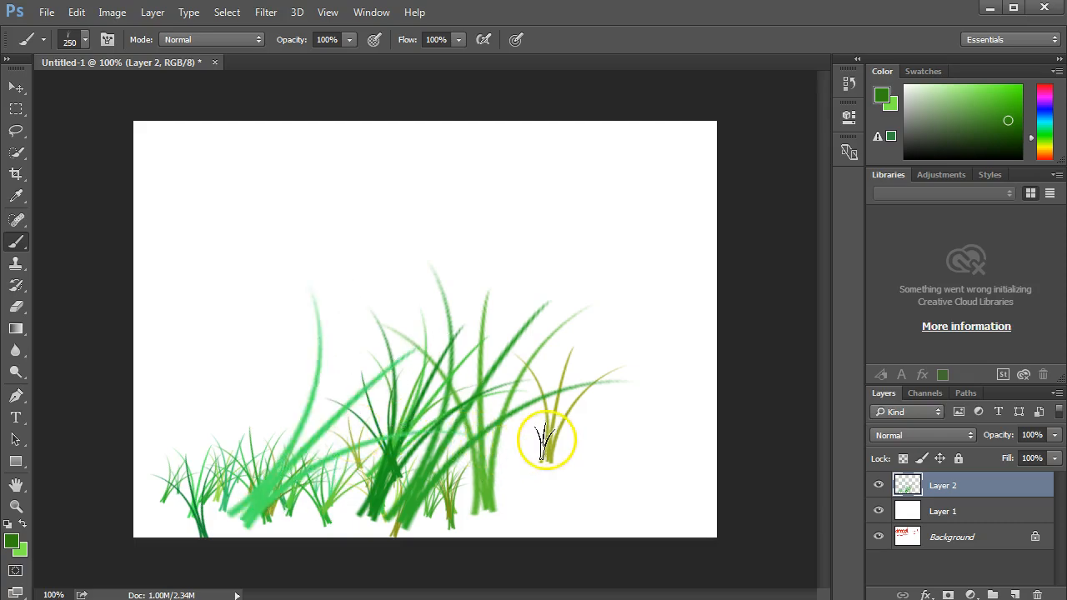
{"action": "mouse_move", "coordinate": [526, 470]}
{"action": "left_mouse_down"}
{"action": "mouse_move", "coordinate": [614, 470]}
{"action": "mouse_move", "coordinate": [647, 448]}
{"action": "left_mouse_up"}
{"action": "mouse_move", "coordinate": [242, 405]}
{"action": "left_mouse_down"}
{"action": "mouse_move", "coordinate": [217, 421]}
{"action": "mouse_move", "coordinate": [200, 460]}
{"action": "mouse_move", "coordinate": [219, 449]}
{"action": "mouse_move", "coordinate": [428, 428]}
{"action": "mouse_move", "coordinate": [679, 419]}
{"action": "mouse_move", "coordinate": [698, 438]}
{"action": "mouse_move", "coordinate": [500, 438]}
{"action": "mouse_move", "coordinate": [333, 474]}
{"action": "mouse_move", "coordinate": [214, 490]}
{"action": "left_mouse_up"}
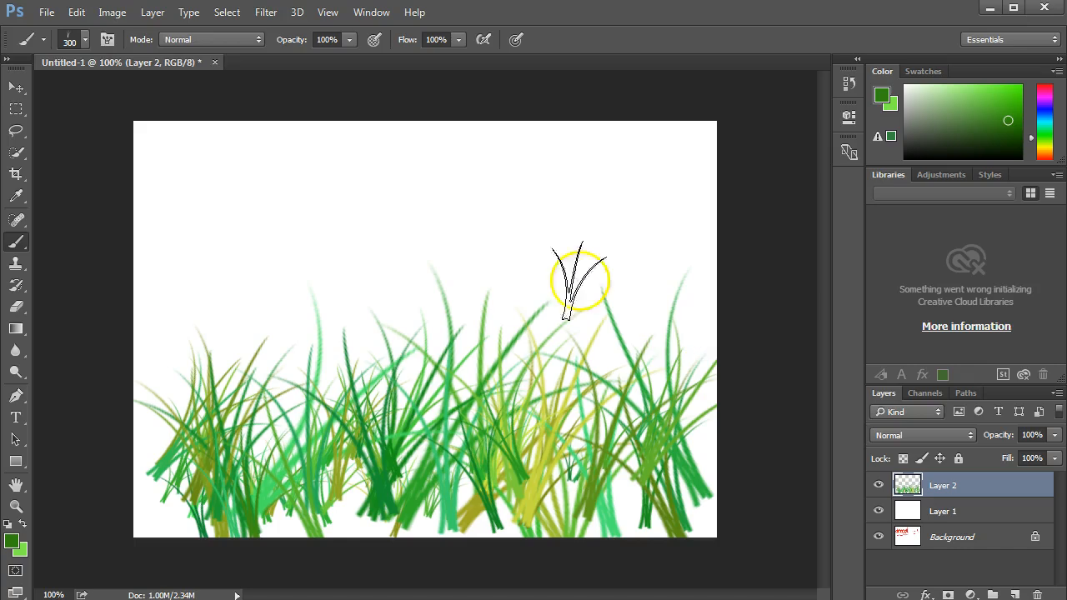
Move the grass layer down until the blade bases drop below the canvas's lower edge
{"action": "left_click", "coordinate": [17, 87]}
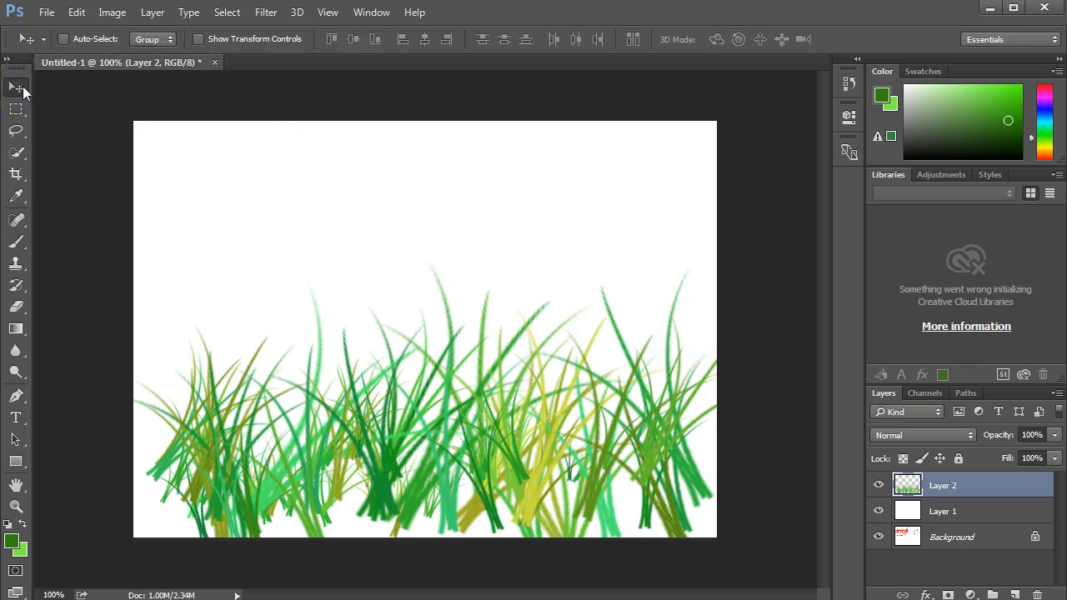
{"action": "left_click", "coordinate": [20, 89]}
{"action": "left_click_drag", "start_coordinate": [495, 419], "coordinate": [506, 520]}
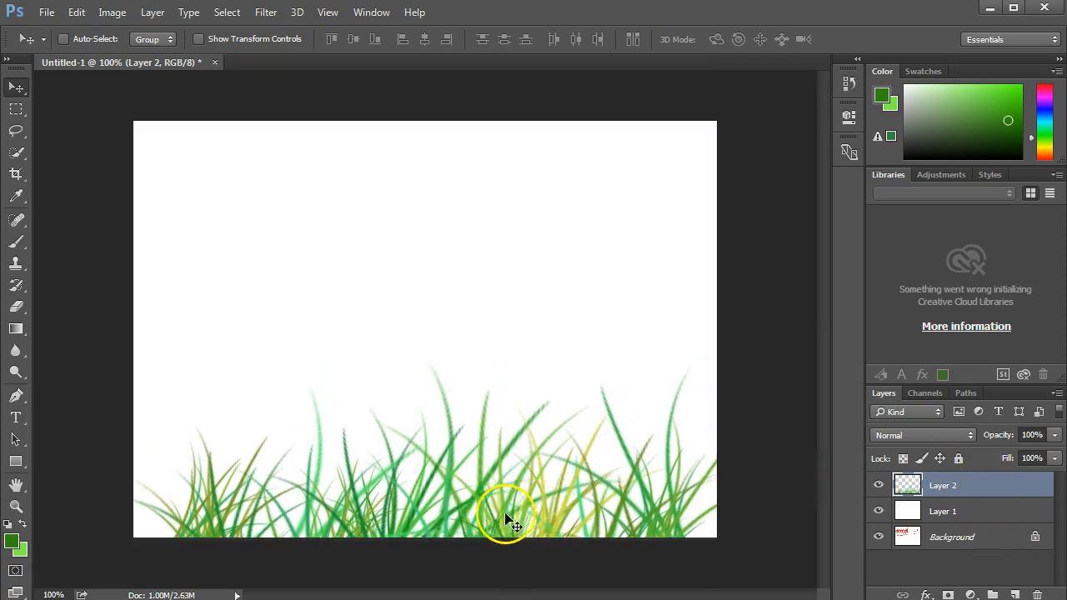
Add two new layers above the grass layer and set the foreground color to dark green #244f13
{"action": "left_click", "coordinate": [1015, 593]}
{"action": "left_click", "coordinate": [13, 543]}
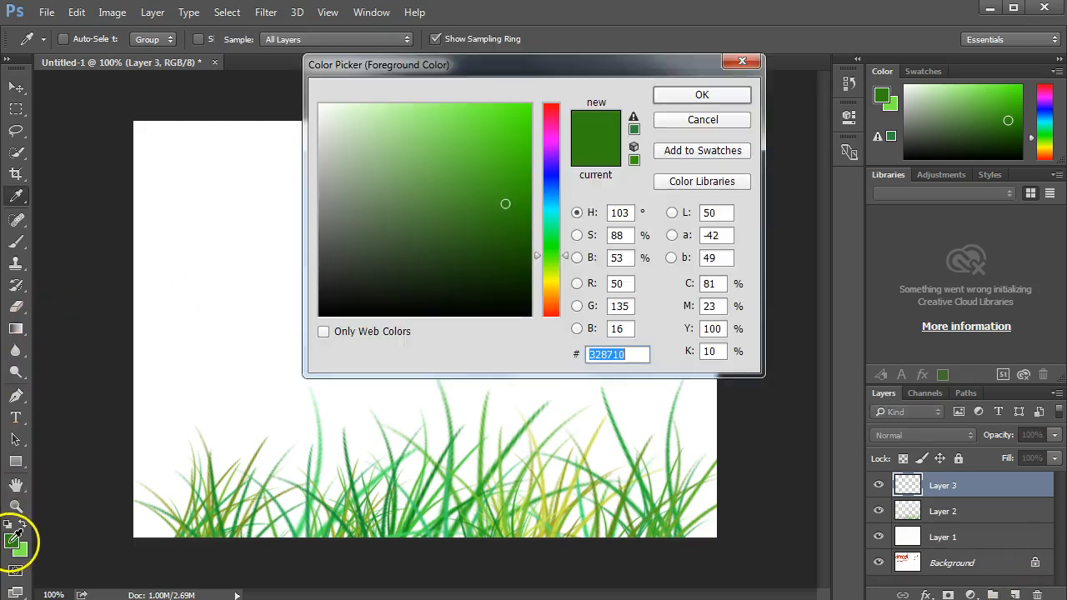
{"action": "mouse_move", "coordinate": [400, 218]}
{"action": "left_mouse_down"}
{"action": "mouse_move", "coordinate": [431, 248]}
{"action": "mouse_move", "coordinate": [480, 250]}
{"action": "left_mouse_up"}
{"action": "left_click", "coordinate": [717, 94]}
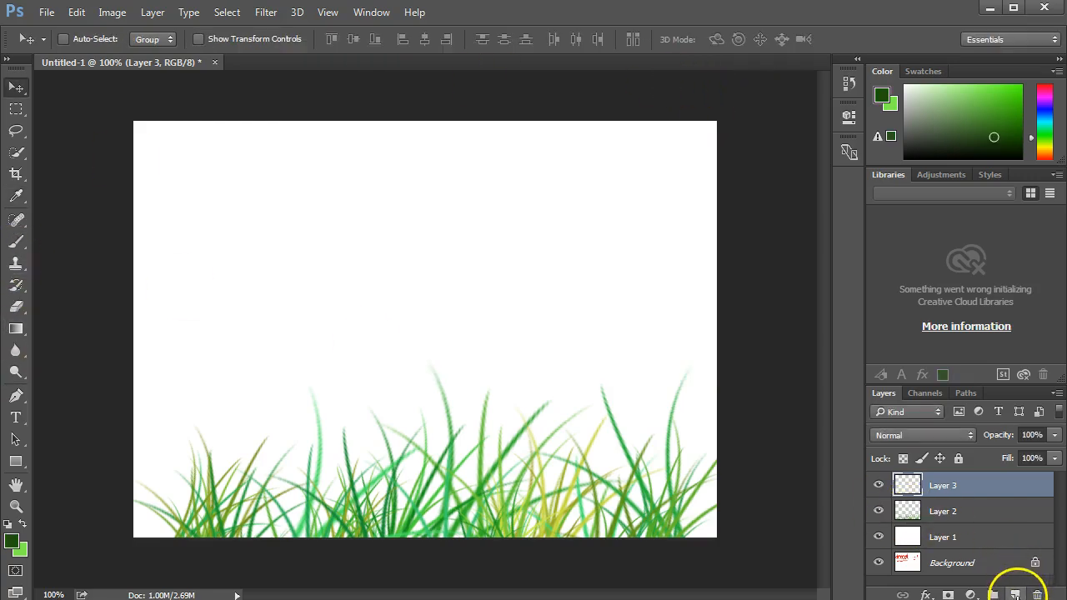
{"action": "left_click", "coordinate": [1017, 596]}
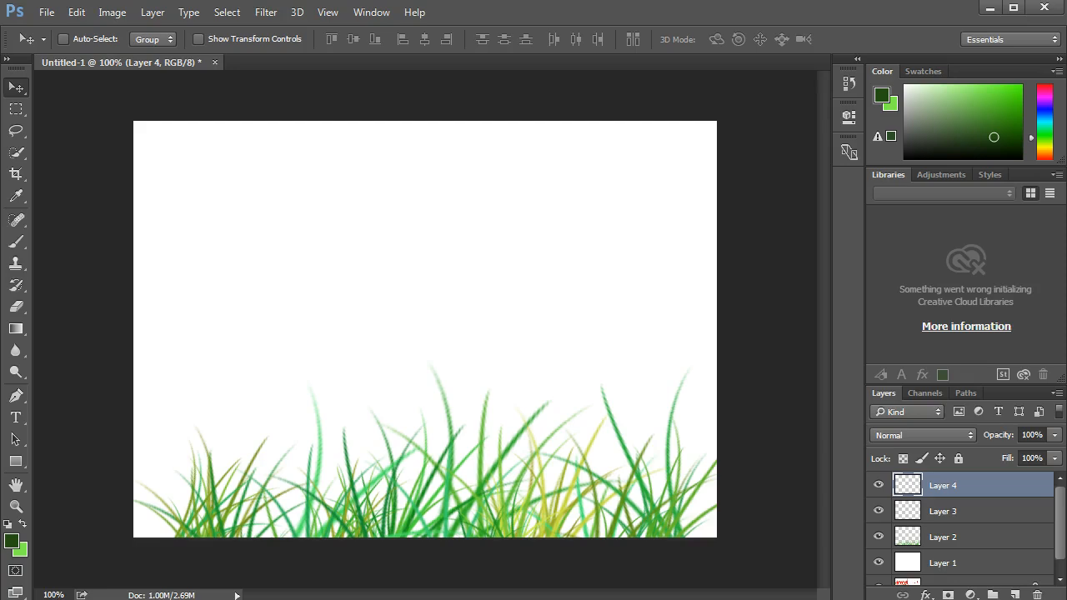
Paint a second, taller layer of grass with the 300 px grass brush across the canvas width on the topmost layer
{"action": "left_click", "coordinate": [18, 243]}
{"action": "left_click", "coordinate": [275, 434]}
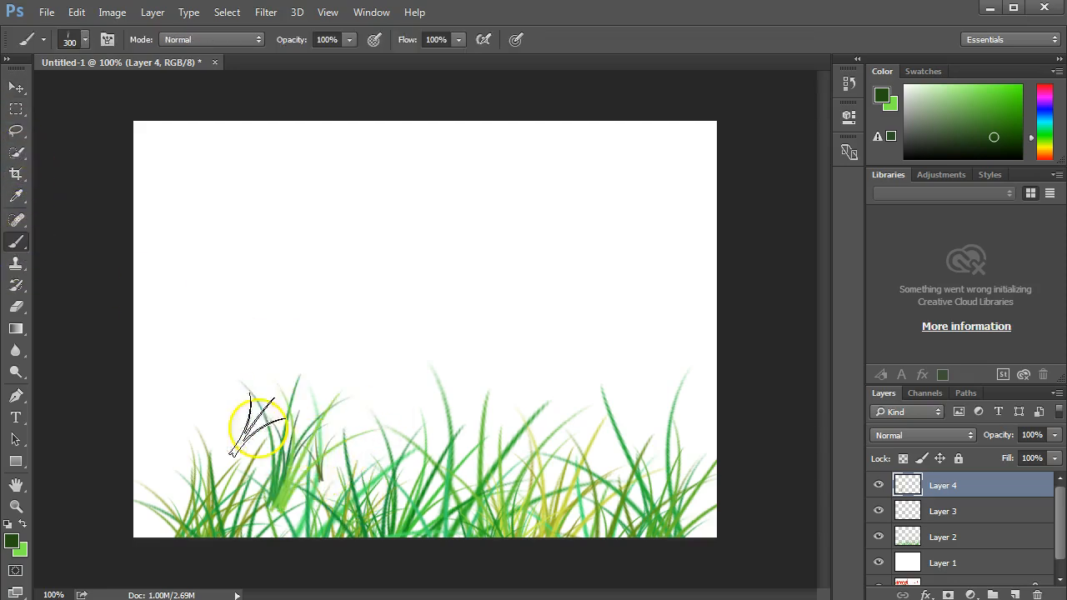
{"action": "left_click", "coordinate": [557, 442]}
{"action": "left_click", "coordinate": [617, 413]}
{"action": "left_click", "coordinate": [631, 429]}
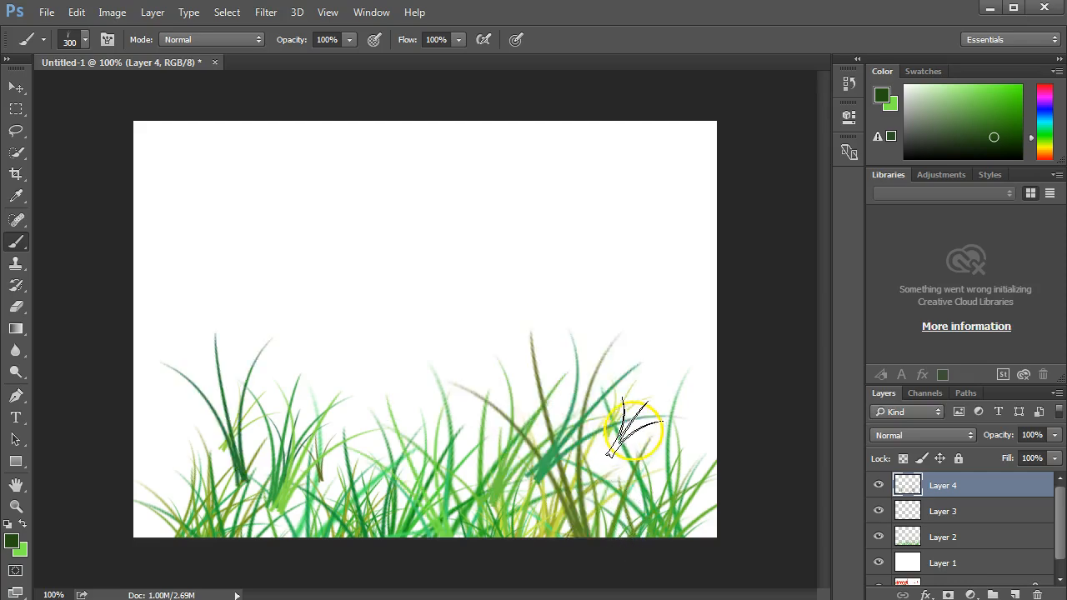
{"action": "left_click", "coordinate": [352, 433]}
{"action": "left_click", "coordinate": [215, 440]}
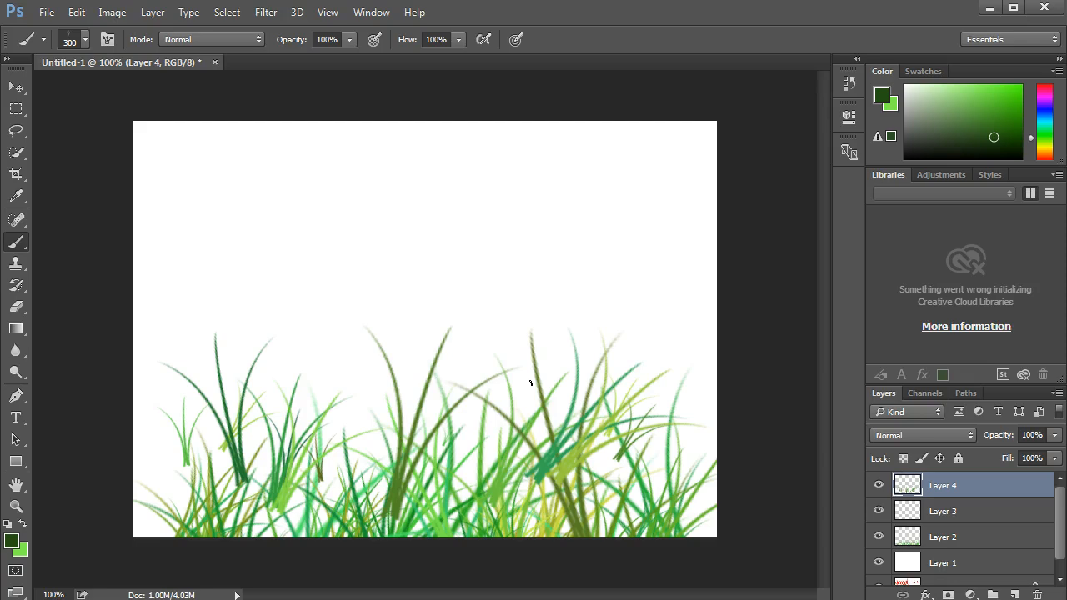
{"action": "mouse_move", "coordinate": [423, 406]}
{"action": "left_mouse_down"}
{"action": "mouse_move", "coordinate": [329, 416]}
{"action": "mouse_move", "coordinate": [298, 444]}
{"action": "mouse_move", "coordinate": [221, 455]}
{"action": "mouse_move", "coordinate": [230, 438]}
{"action": "mouse_move", "coordinate": [171, 467]}
{"action": "left_mouse_up"}
{"action": "mouse_move", "coordinate": [346, 450]}
{"action": "left_mouse_down"}
{"action": "mouse_move", "coordinate": [391, 462]}
{"action": "mouse_move", "coordinate": [401, 448]}
{"action": "mouse_move", "coordinate": [609, 471]}
{"action": "mouse_move", "coordinate": [630, 451]}
{"action": "mouse_move", "coordinate": [684, 492]}
{"action": "left_mouse_up"}
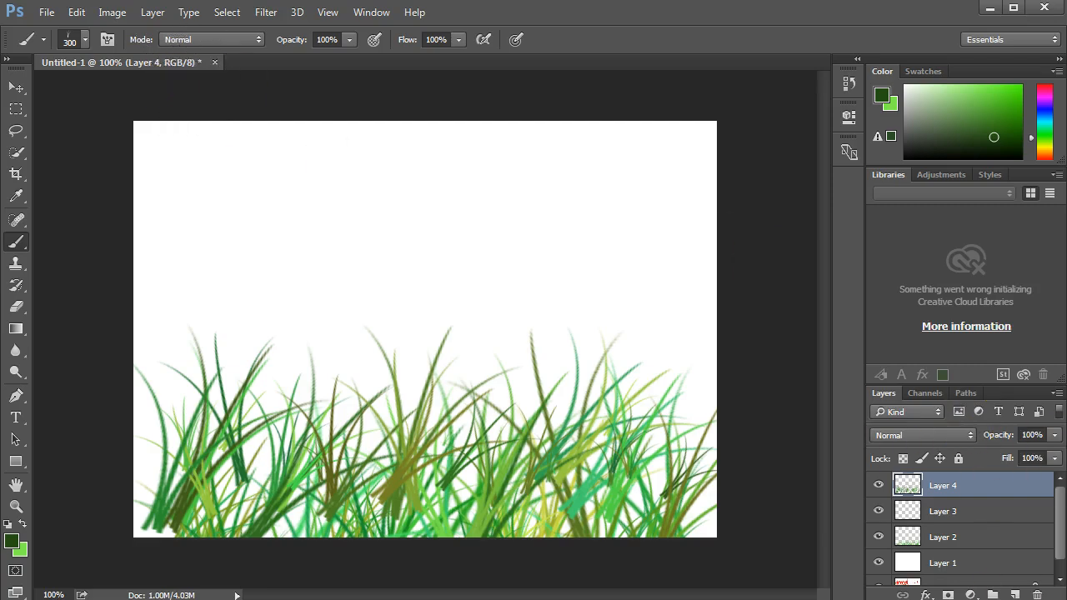
Add another new layer on top and choose the 74 px maple leaf brush preset
{"action": "left_click", "coordinate": [1014, 594]}
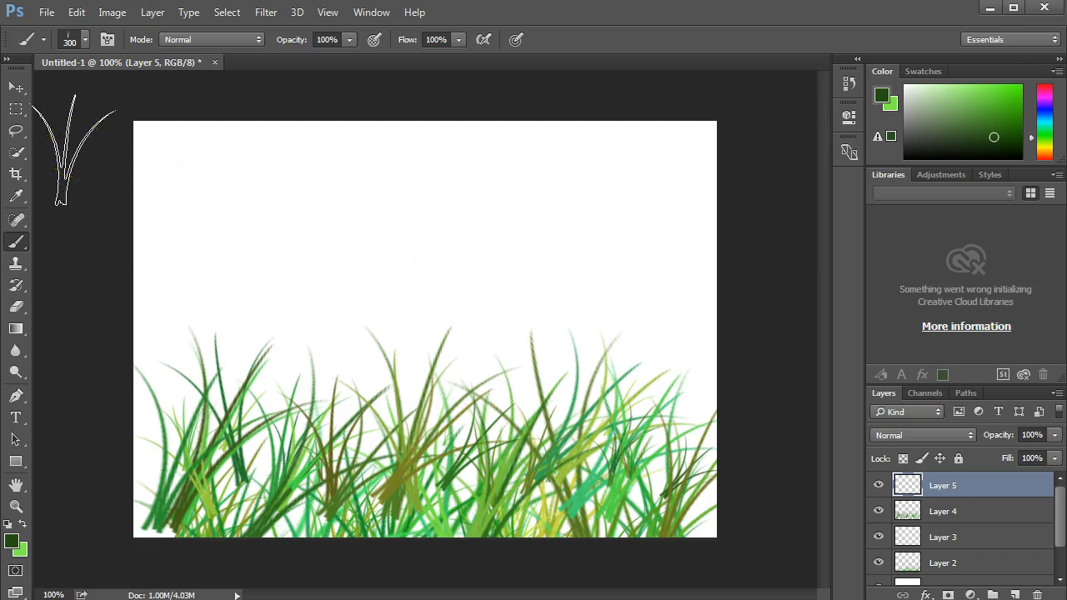
{"action": "left_click", "coordinate": [85, 39]}
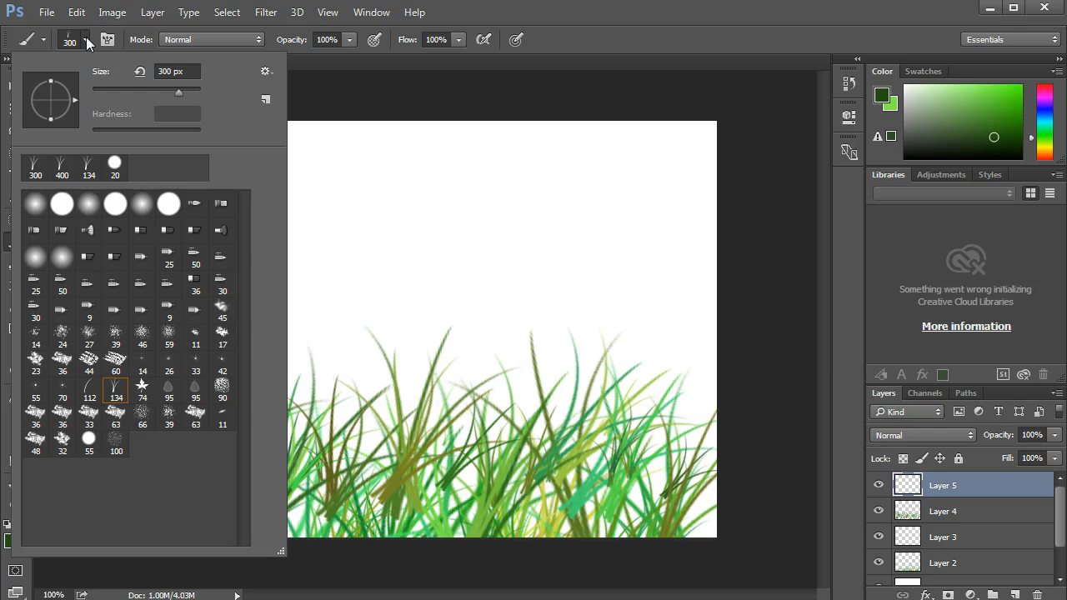
{"action": "left_click", "coordinate": [143, 388]}
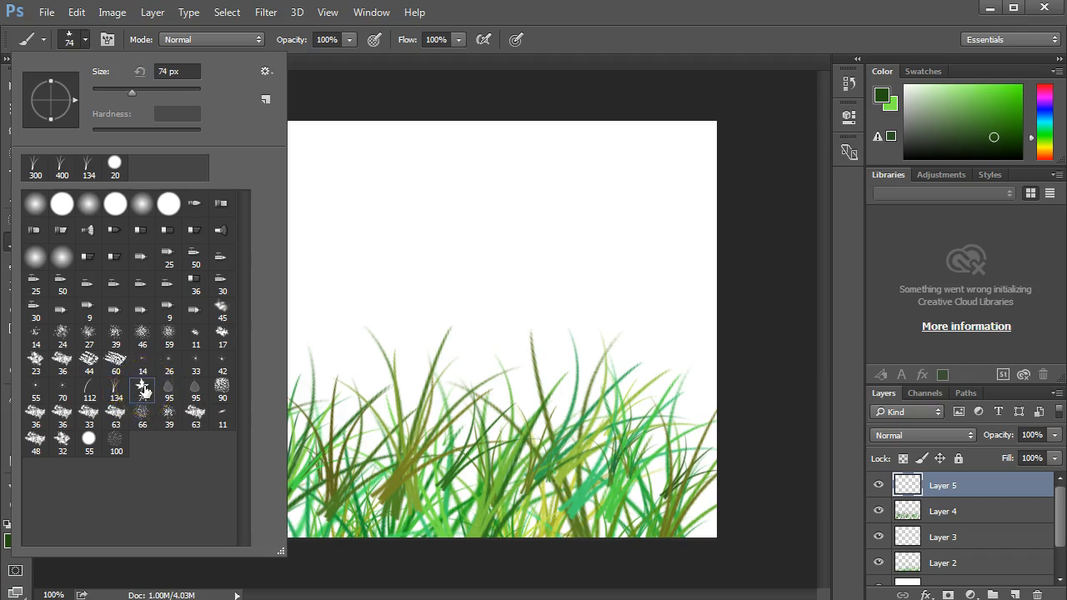
{"action": "left_click", "coordinate": [598, 40]}
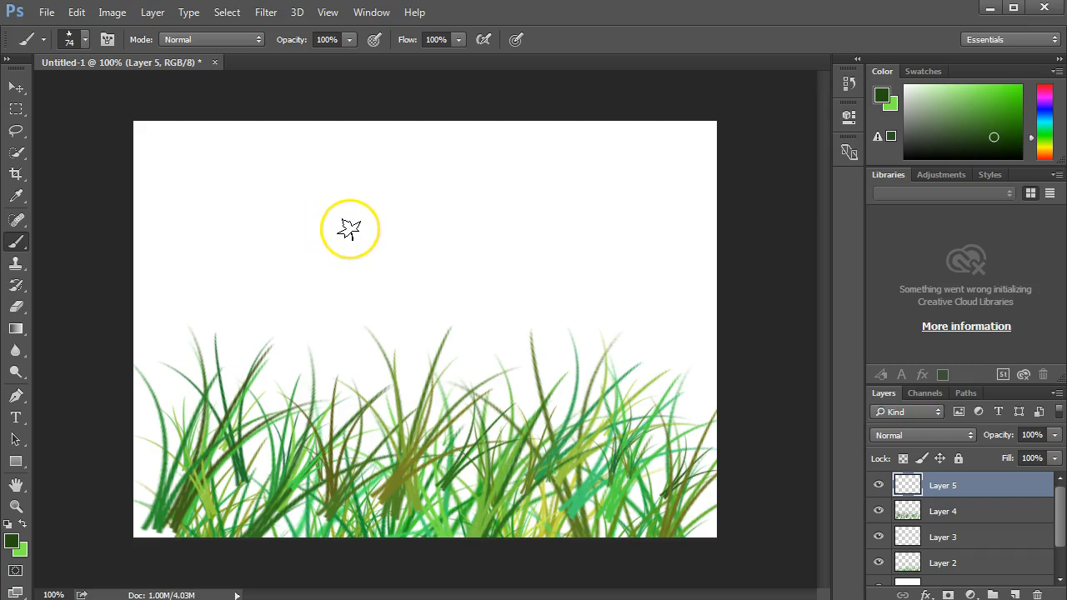
{"action": "mouse_move", "coordinate": [350, 230]}
{"action": "left_mouse_down"}
{"action": "mouse_move", "coordinate": [302, 231]}
{"action": "mouse_move", "coordinate": [200, 300]}
{"action": "left_mouse_up"}
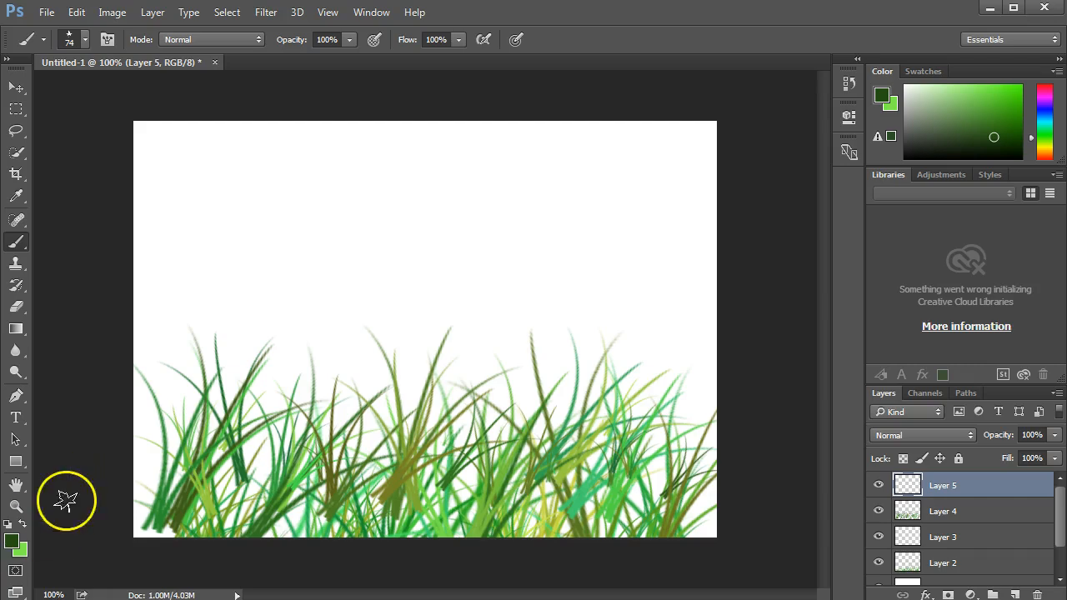
Set the foreground color to orange #e2800d
{"action": "left_click", "coordinate": [11, 542]}
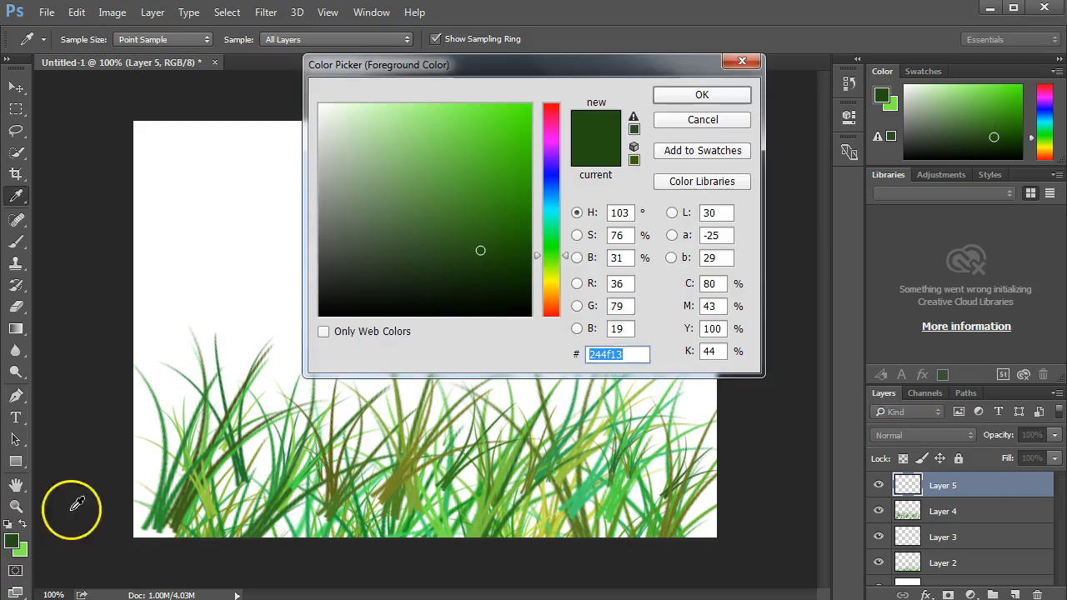
{"action": "left_click_drag", "start_coordinate": [556, 288], "coordinate": [556, 299]}
{"action": "mouse_move", "coordinate": [508, 148]}
{"action": "left_mouse_down"}
{"action": "mouse_move", "coordinate": [492, 114]}
{"action": "mouse_move", "coordinate": [518, 127]}
{"action": "left_mouse_up"}
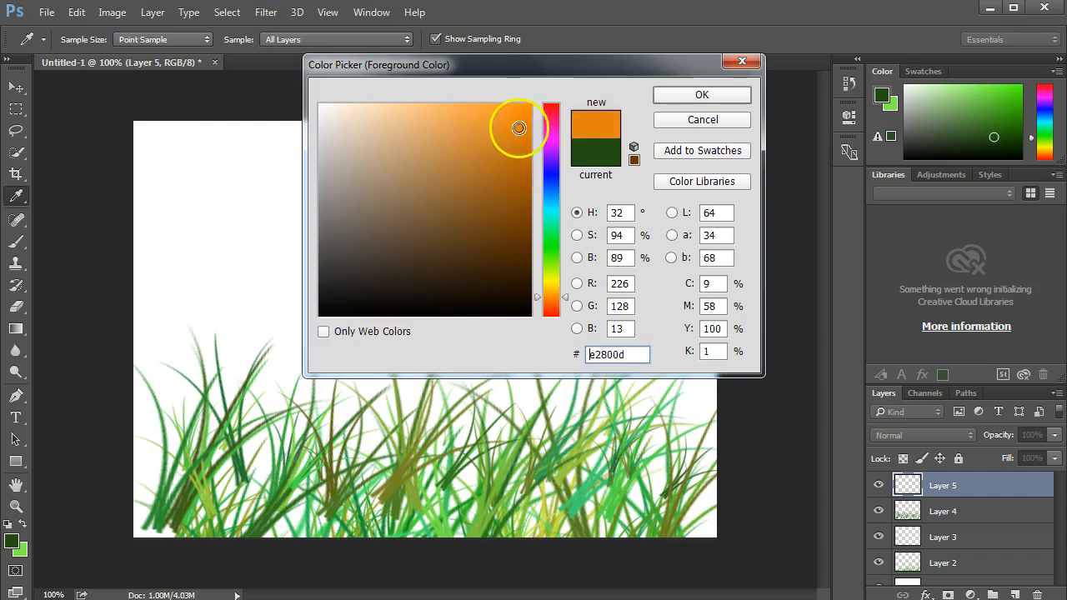
{"action": "left_click", "coordinate": [702, 96]}
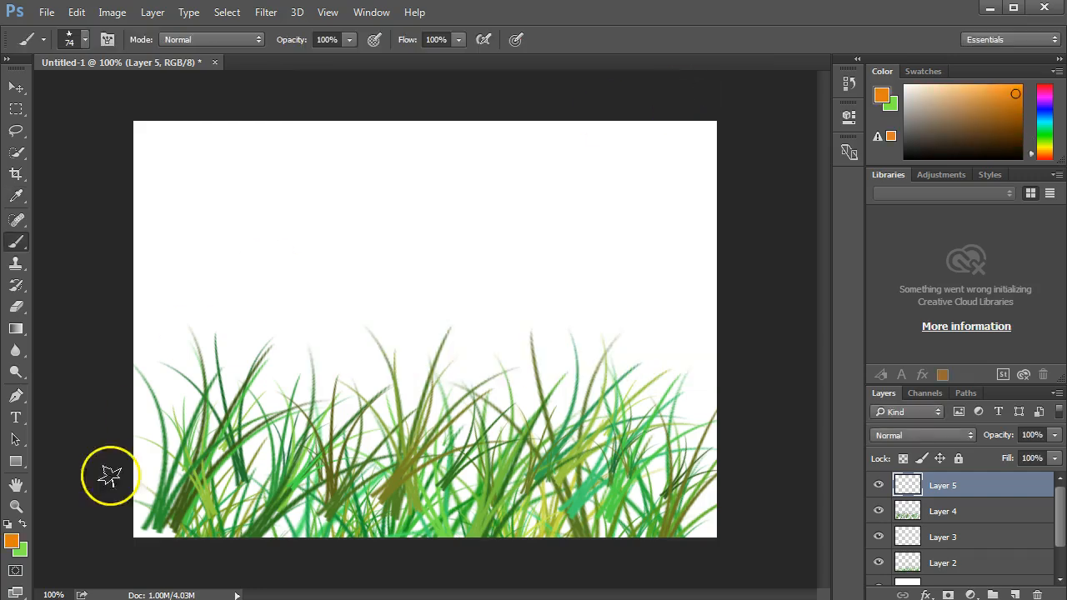
Set the background color to golden brown #997110 and enlarge the leaf brush to 100 px
{"action": "left_click", "coordinate": [21, 552]}
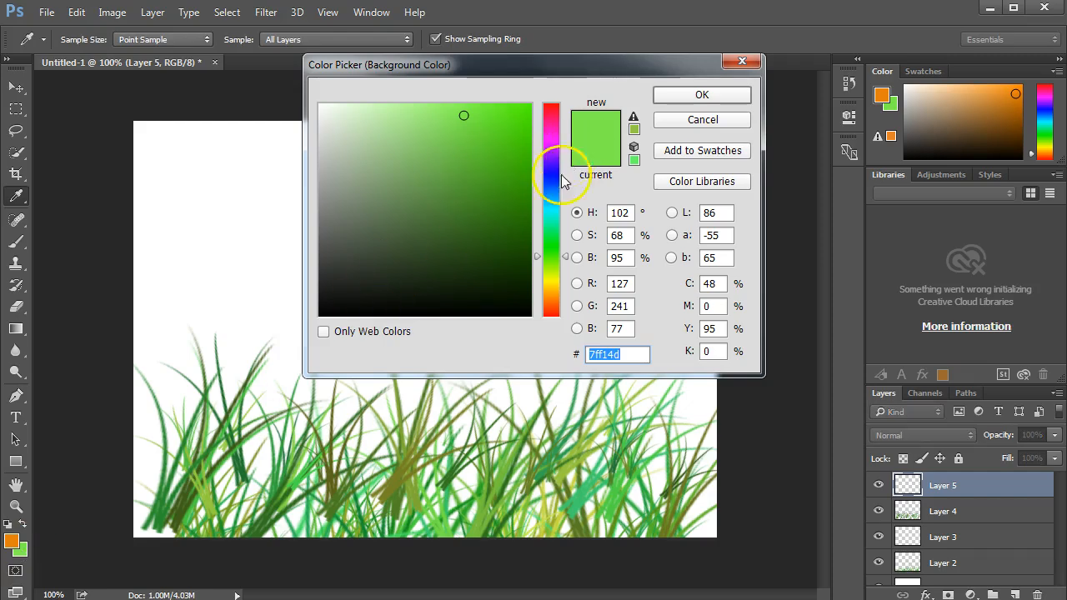
{"action": "left_click", "coordinate": [548, 286]}
{"action": "mouse_move", "coordinate": [508, 165]}
{"action": "left_mouse_down"}
{"action": "mouse_move", "coordinate": [519, 158]}
{"action": "mouse_move", "coordinate": [525, 174]}
{"action": "left_mouse_up"}
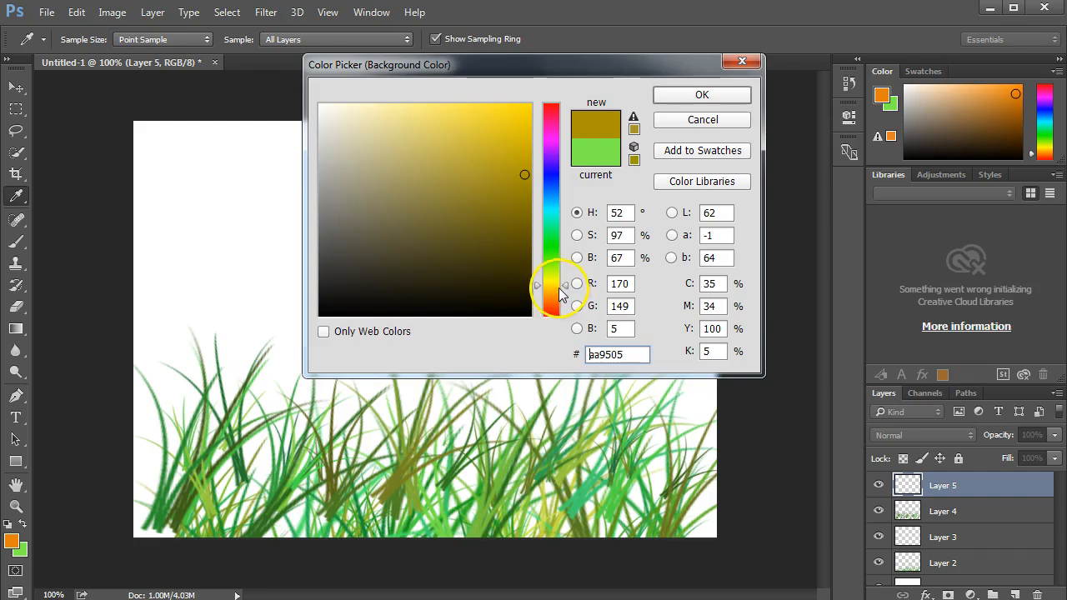
{"action": "left_click", "coordinate": [564, 291]}
{"action": "left_click", "coordinate": [508, 185]}
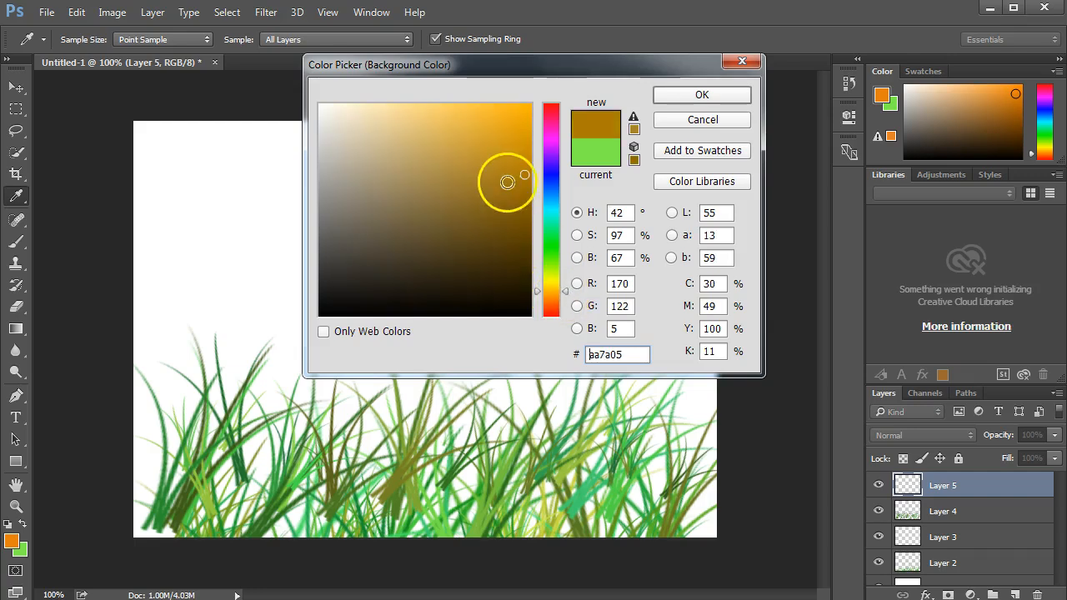
{"action": "left_click", "coordinate": [702, 96]}
{"action": "key", "text": "b"}
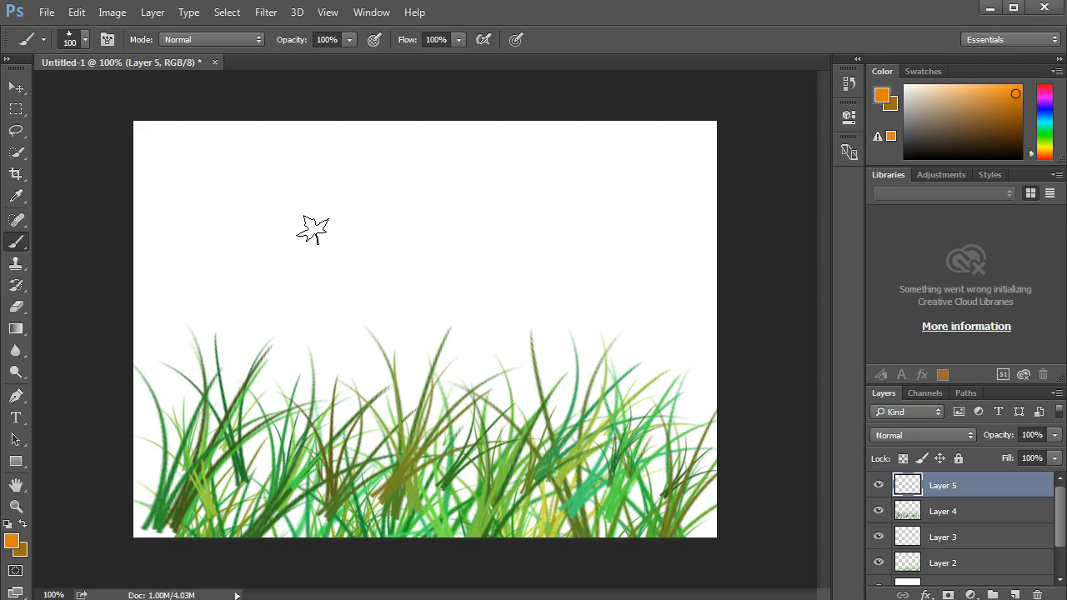
Undo a trial stroke of dense leaves and paint sparsely scattered autumn leaves across the white area above the grass
{"action": "mouse_move", "coordinate": [313, 232]}
{"action": "left_mouse_down"}
{"action": "mouse_move", "coordinate": [223, 270]}
{"action": "mouse_move", "coordinate": [206, 261]}
{"action": "mouse_move", "coordinate": [571, 270]}
{"action": "mouse_move", "coordinate": [580, 193]}
{"action": "left_mouse_up"}
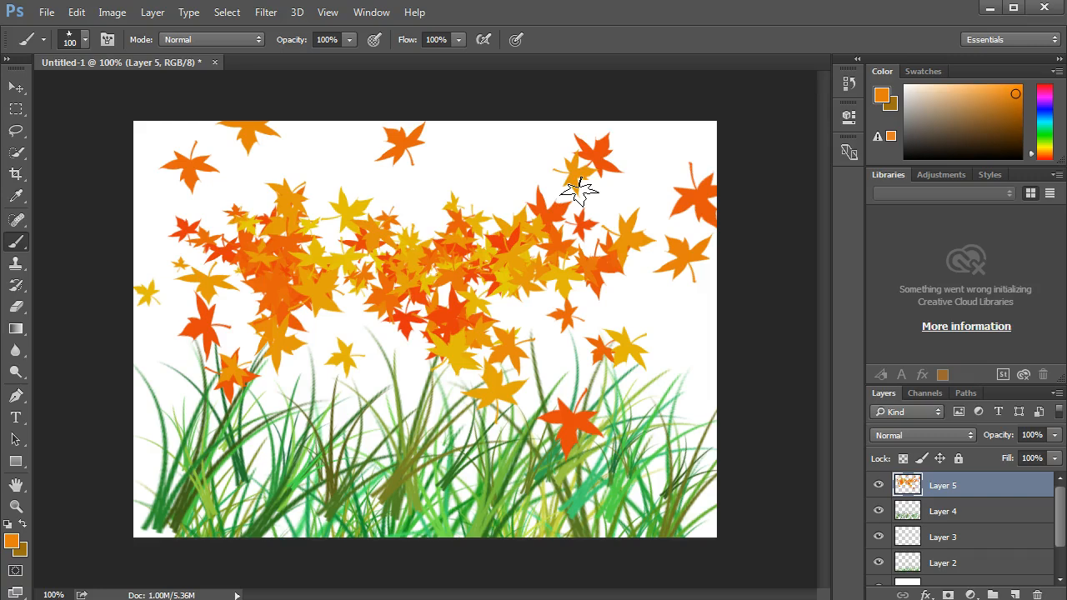
{"action": "key", "text": "ctrl+z"}
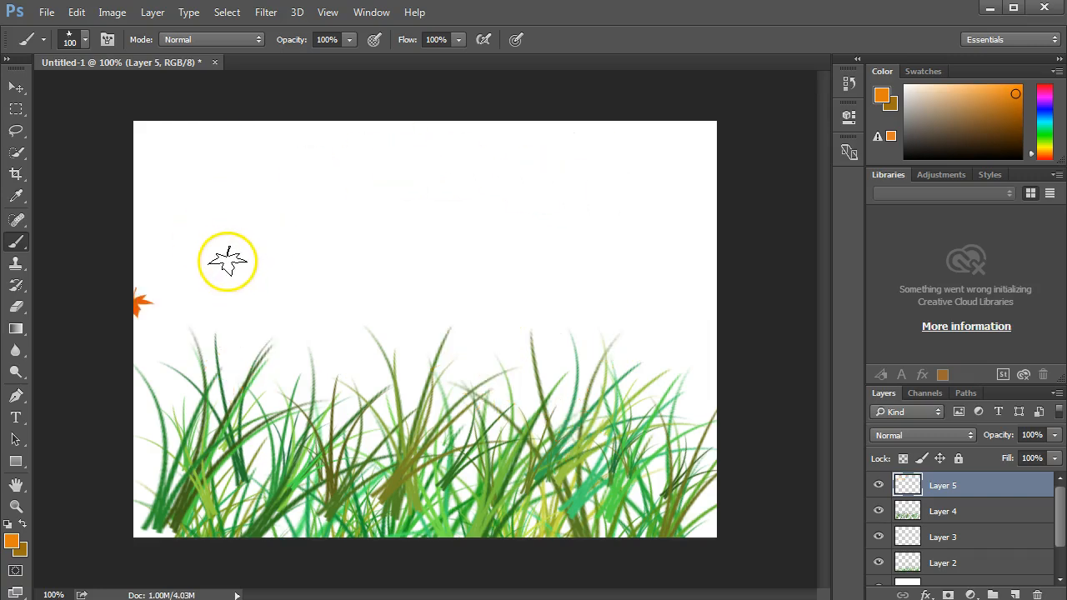
{"action": "mouse_move", "coordinate": [254, 257]}
{"action": "left_mouse_down"}
{"action": "mouse_move", "coordinate": [421, 241]}
{"action": "mouse_move", "coordinate": [593, 243]}
{"action": "mouse_move", "coordinate": [377, 281]}
{"action": "left_mouse_up"}
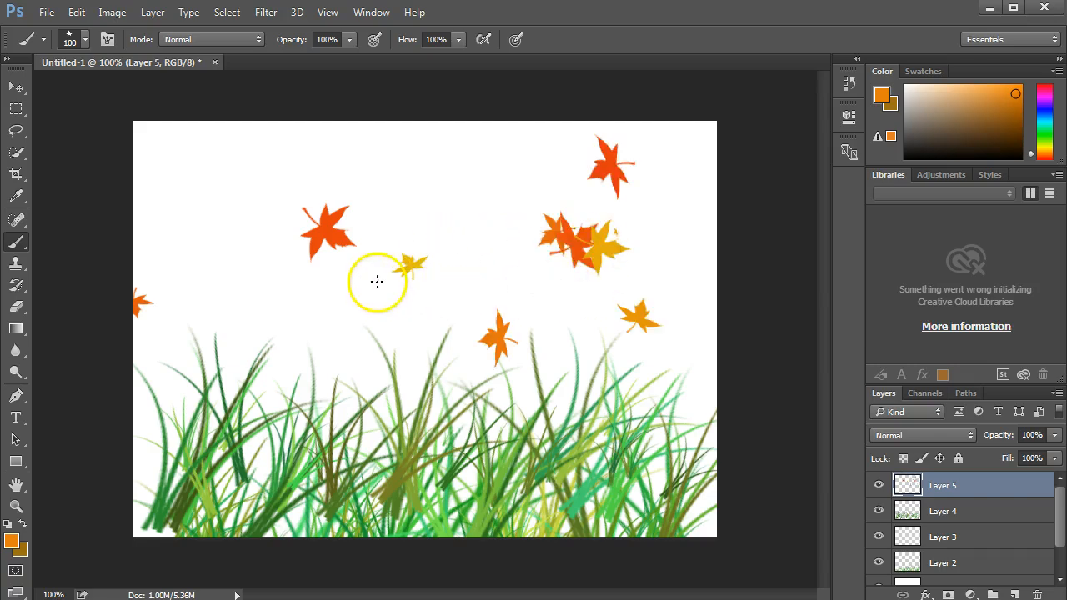
{"action": "left_click", "coordinate": [222, 214]}
{"action": "mouse_move", "coordinate": [455, 211]}
{"action": "left_mouse_down"}
{"action": "mouse_move", "coordinate": [267, 171]}
{"action": "mouse_move", "coordinate": [258, 224]}
{"action": "mouse_move", "coordinate": [274, 276]}
{"action": "mouse_move", "coordinate": [337, 296]}
{"action": "mouse_move", "coordinate": [419, 314]}
{"action": "mouse_move", "coordinate": [493, 284]}
{"action": "mouse_move", "coordinate": [665, 347]}
{"action": "left_mouse_up"}
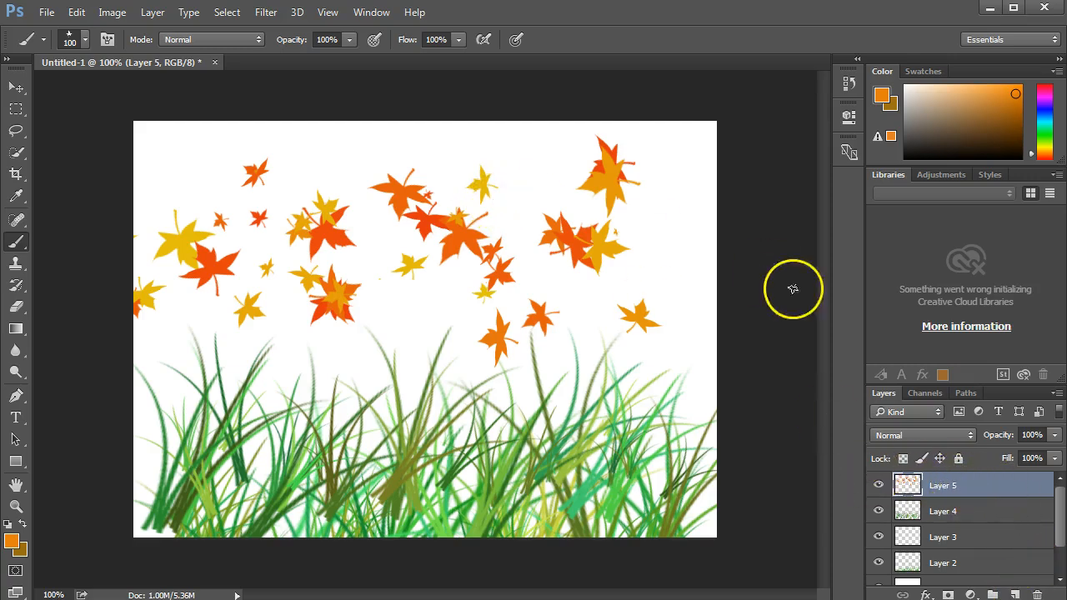
Hide and show the white Layer 1 to check what it covers, and add a new layer directly above it
{"action": "left_click_drag", "start_coordinate": [1062, 510], "coordinate": [1063, 542]}
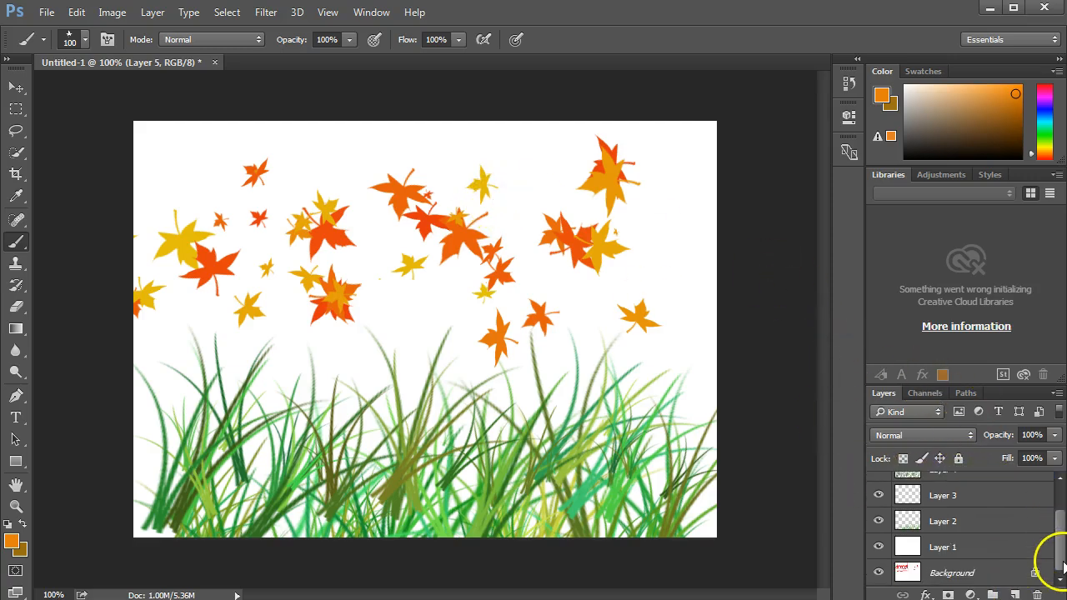
{"action": "left_click", "coordinate": [944, 547]}
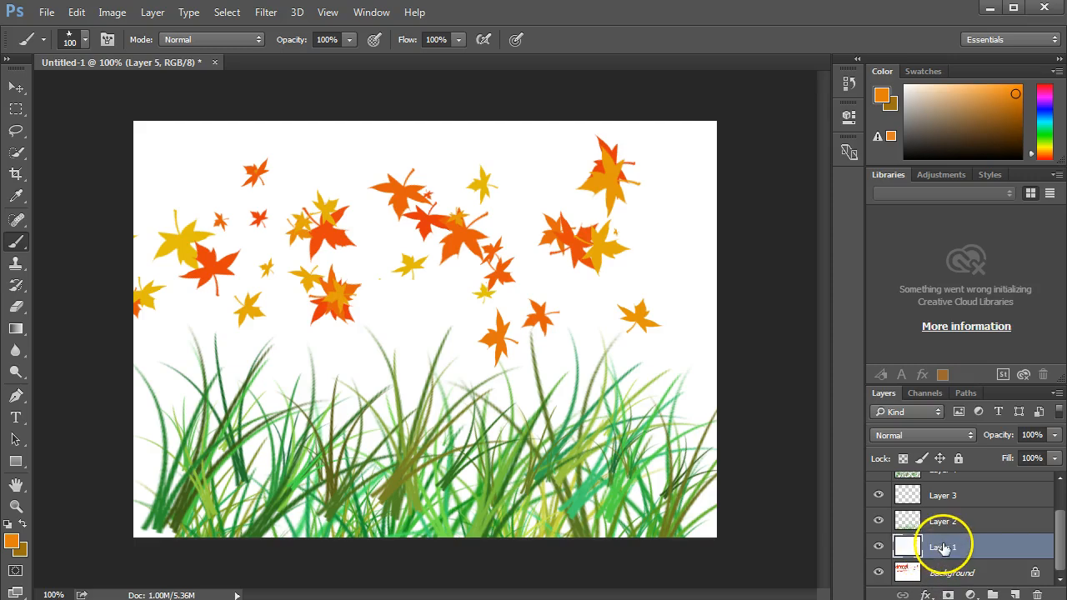
{"action": "left_click", "coordinate": [878, 547]}
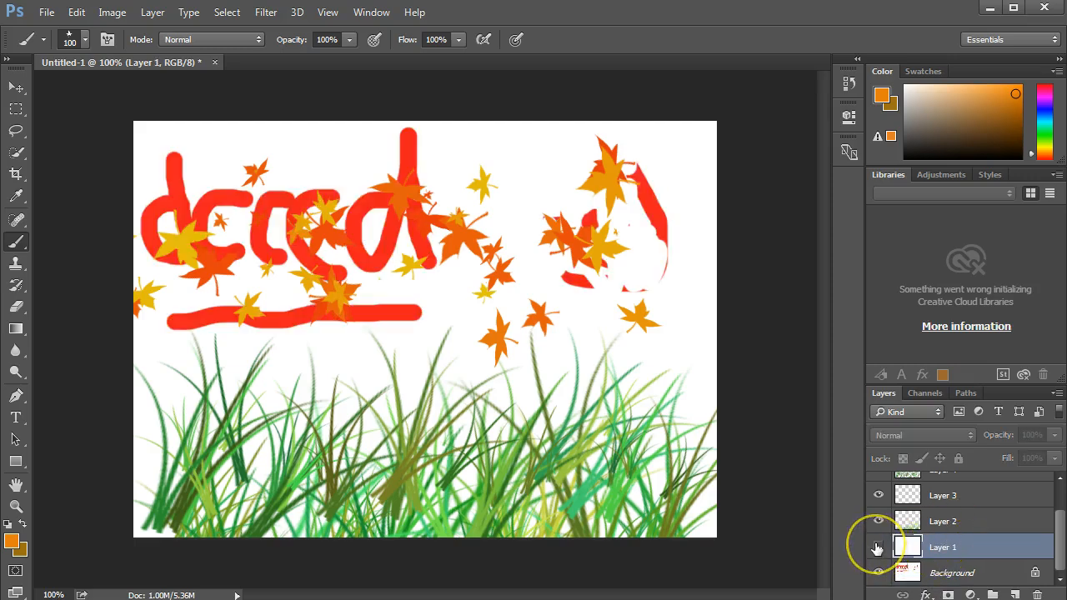
{"action": "left_click", "coordinate": [877, 547]}
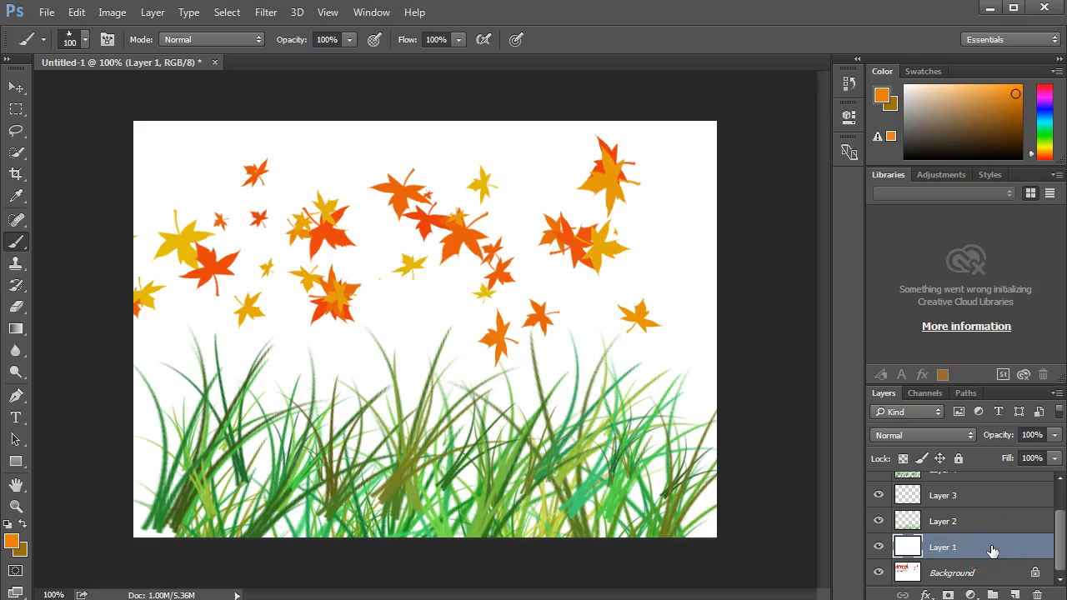
{"action": "left_click", "coordinate": [1018, 595]}
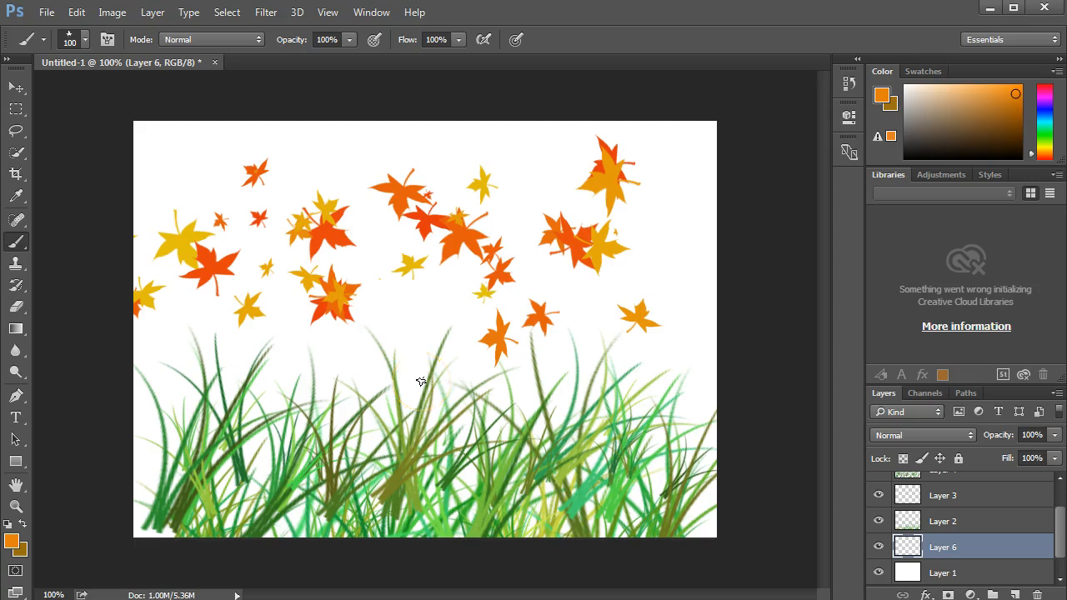
Set the foreground color to light blue #57a8f4
{"action": "left_click", "coordinate": [12, 543]}
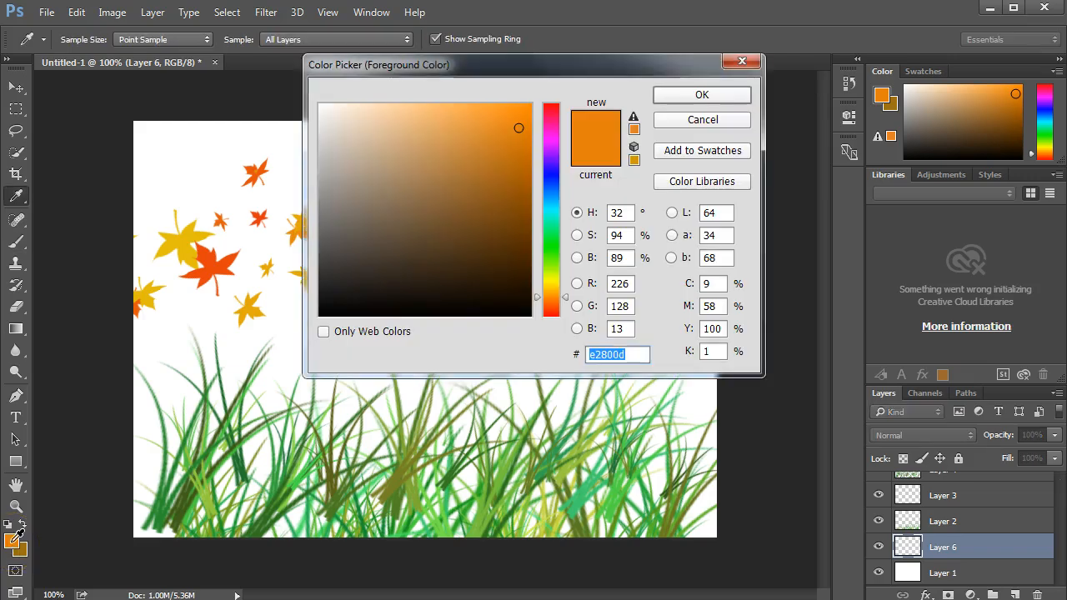
{"action": "left_click", "coordinate": [553, 193]}
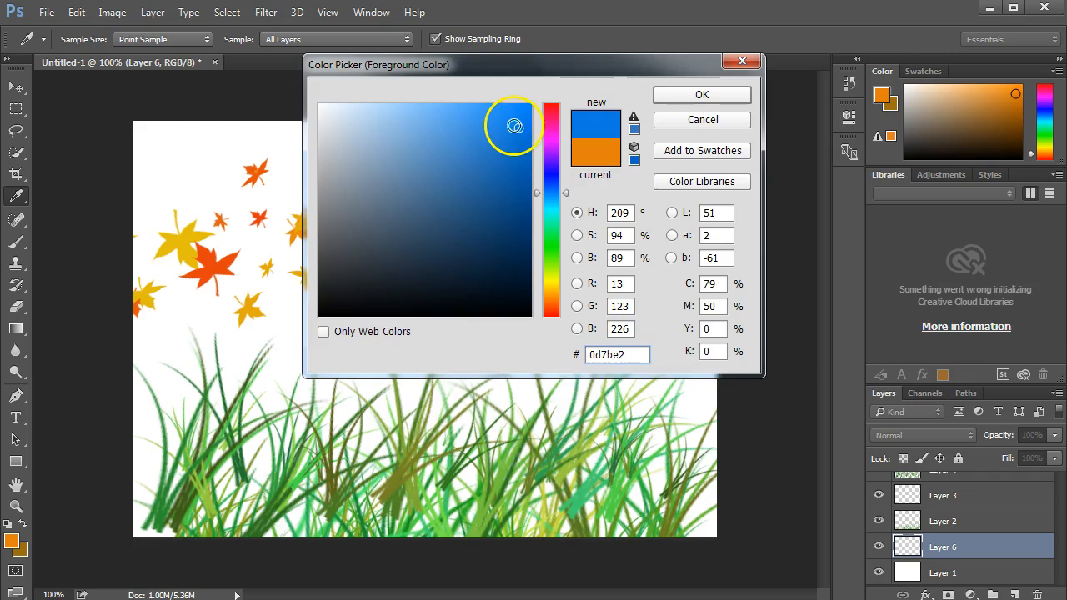
{"action": "left_click_drag", "start_coordinate": [440, 114], "coordinate": [455, 113]}
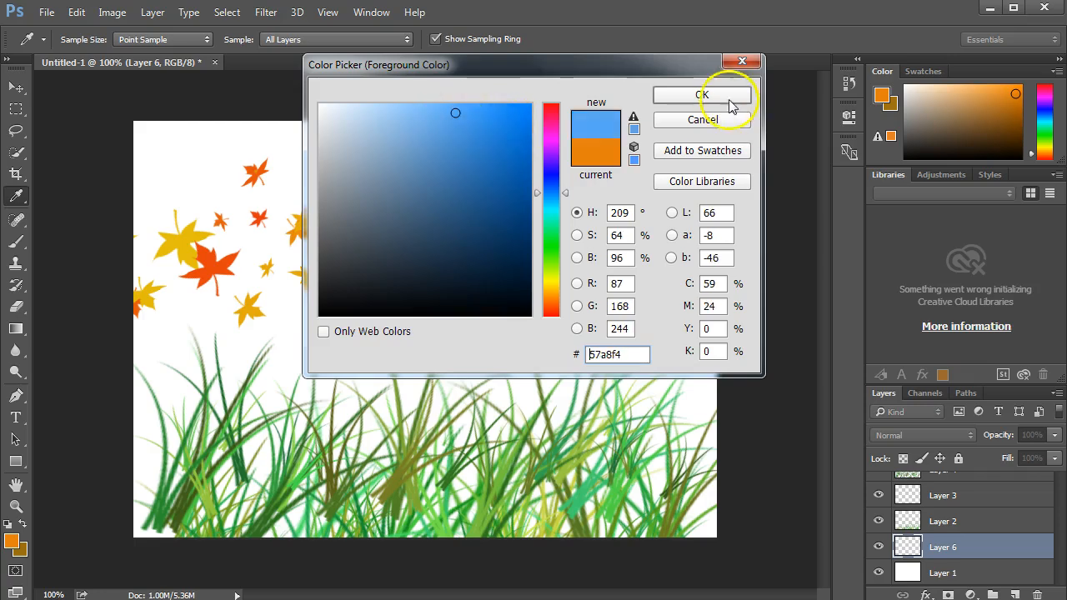
{"action": "left_click", "coordinate": [730, 104]}
{"action": "key", "text": "b"}
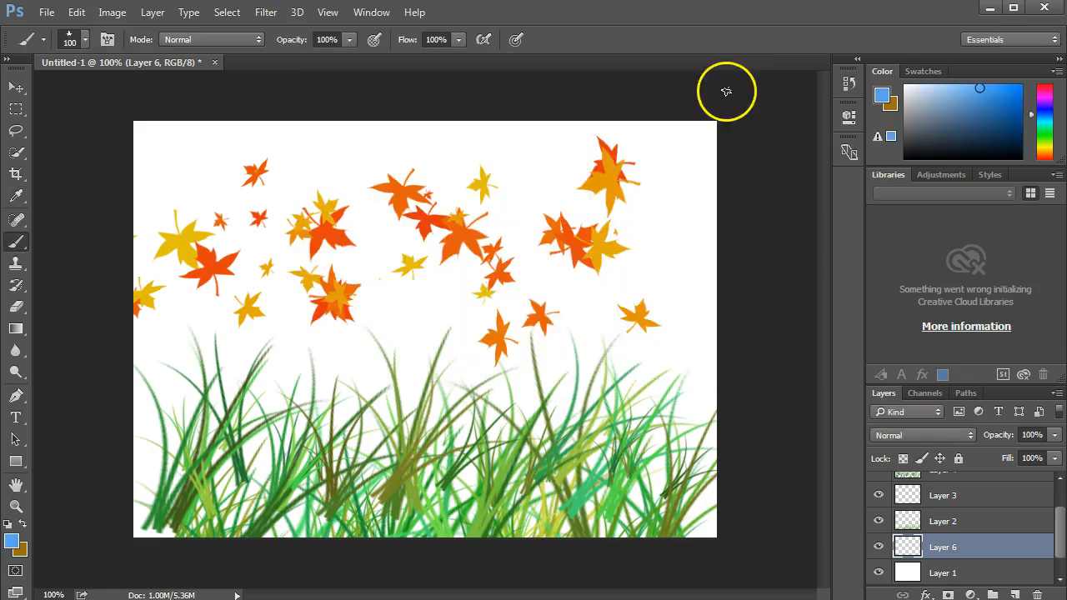
Set the background color to violet blue #544de2
{"action": "left_click", "coordinate": [23, 551]}
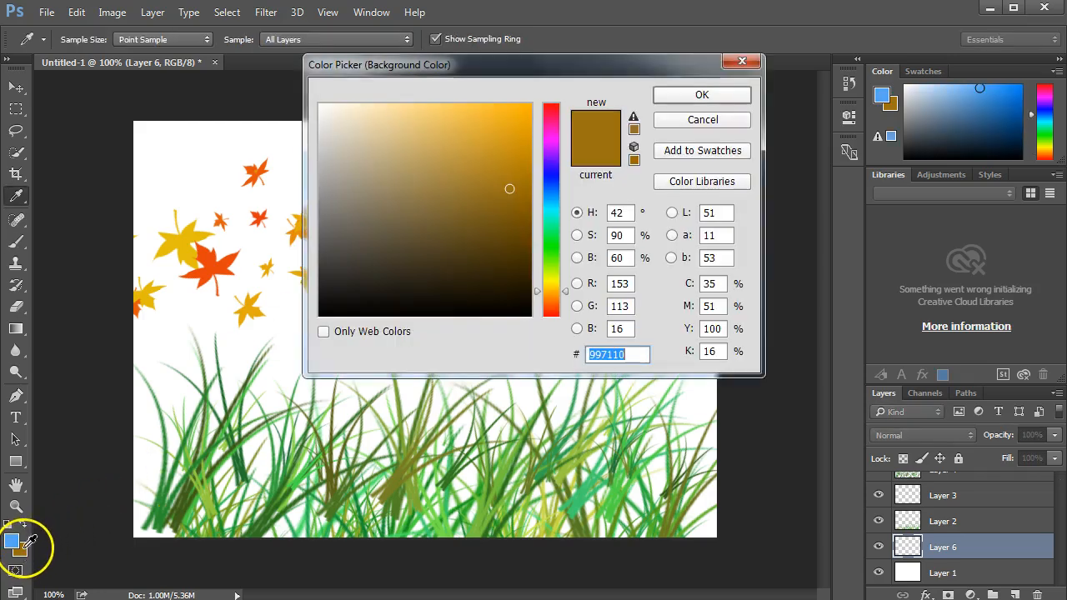
{"action": "left_click", "coordinate": [551, 173]}
{"action": "mouse_move", "coordinate": [505, 134]}
{"action": "left_mouse_down"}
{"action": "mouse_move", "coordinate": [467, 111]}
{"action": "mouse_move", "coordinate": [452, 126]}
{"action": "mouse_move", "coordinate": [448, 114]}
{"action": "left_mouse_up"}
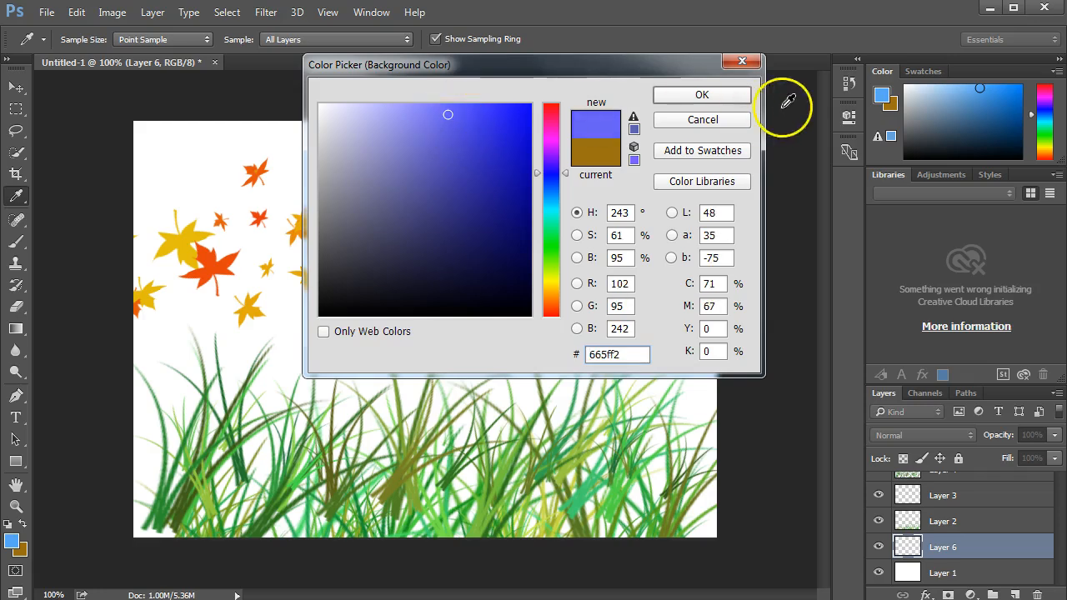
{"action": "left_click", "coordinate": [490, 163]}
{"action": "left_click", "coordinate": [458, 127]}
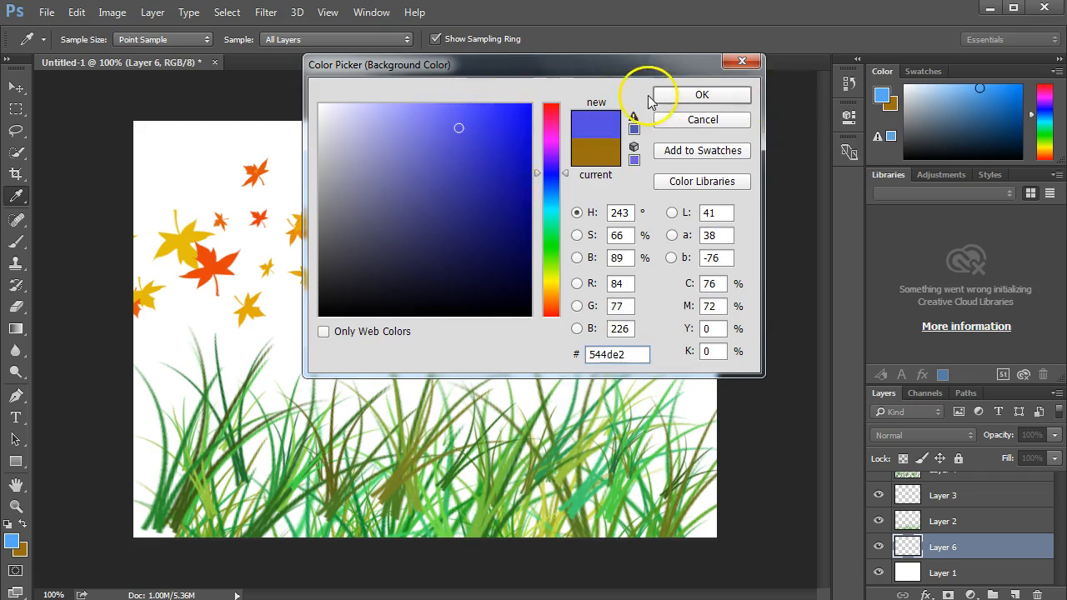
{"action": "left_click", "coordinate": [702, 96]}
{"action": "key", "text": "b"}
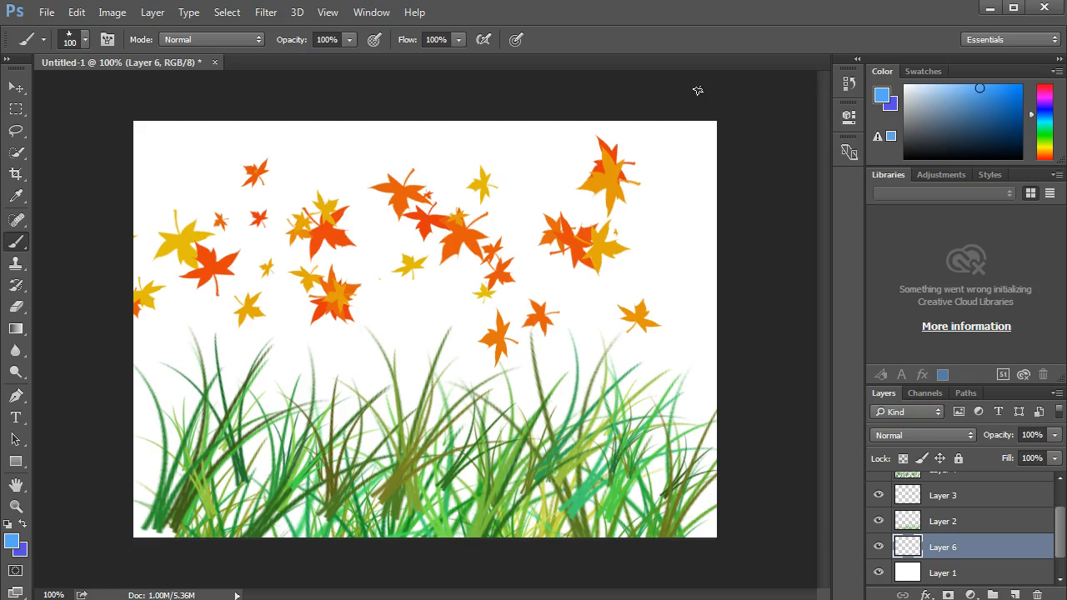
Fill Layer 6 with a linear foreground-to-background gradient, redrawing it until light blue fills the sky and violet blue lies behind the grass
{"action": "left_click", "coordinate": [16, 330]}
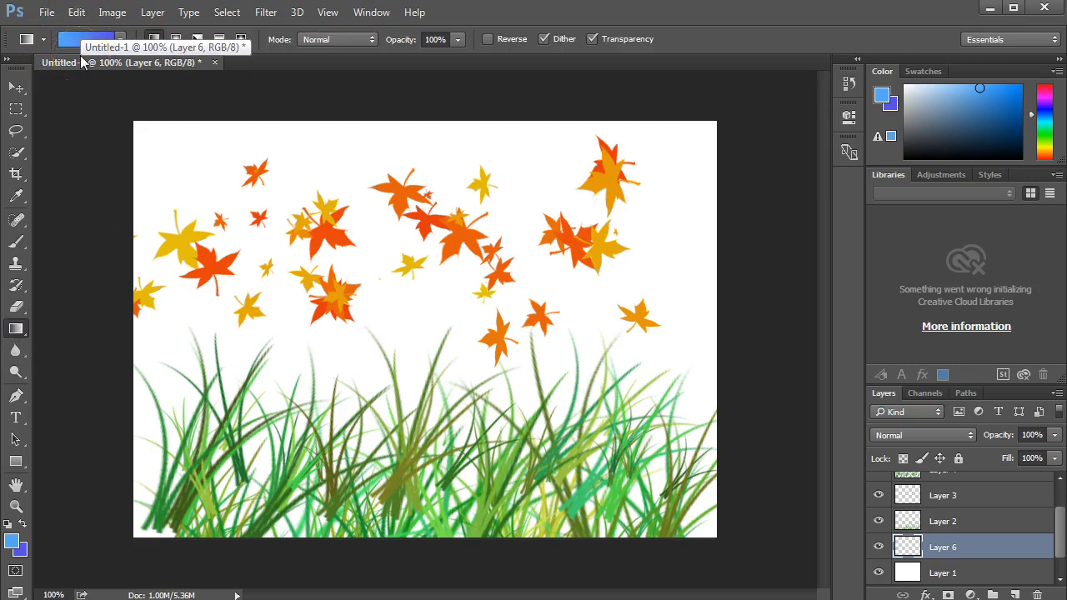
{"action": "left_click", "coordinate": [75, 42]}
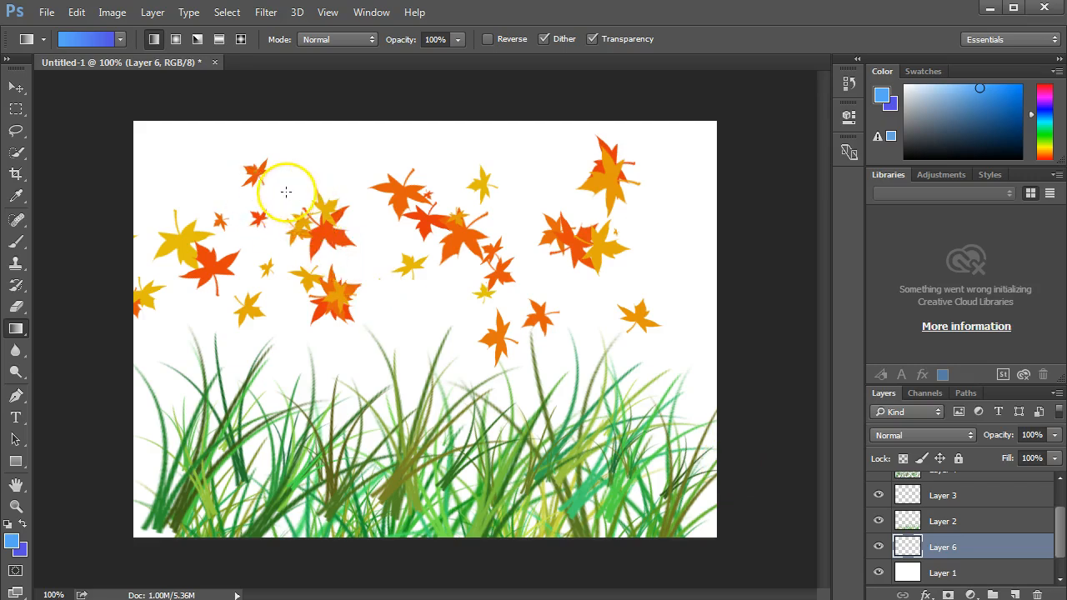
{"action": "left_click_drag", "start_coordinate": [275, 197], "coordinate": [311, 250]}
{"action": "left_click_drag", "start_coordinate": [403, 346], "coordinate": [453, 395]}
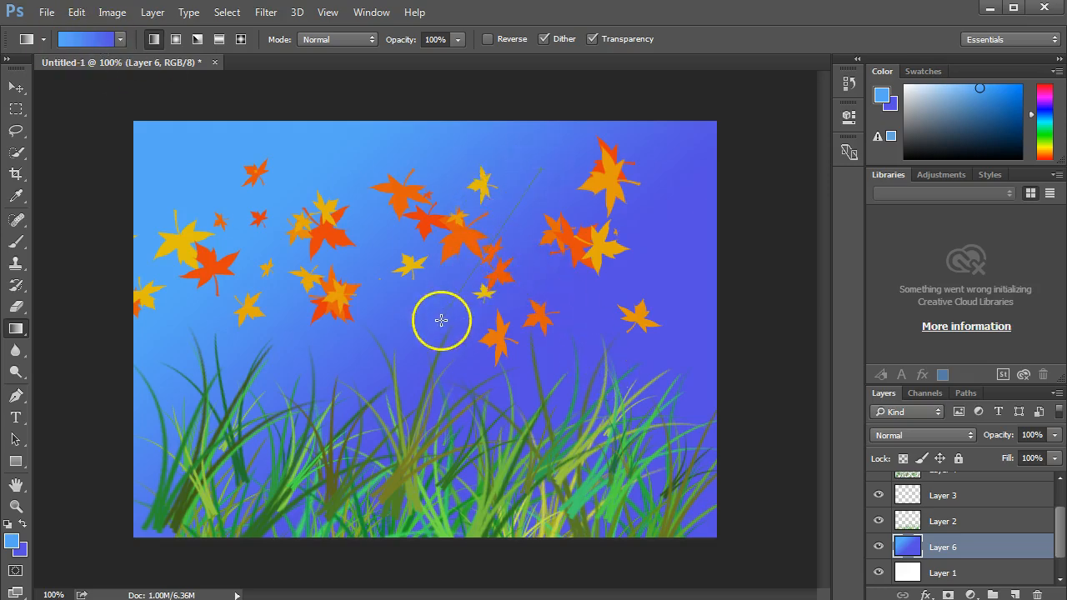
{"action": "left_click_drag", "start_coordinate": [441, 317], "coordinate": [358, 174]}
{"action": "left_click_drag", "start_coordinate": [369, 222], "coordinate": [373, 368]}
{"action": "left_click_drag", "start_coordinate": [357, 295], "coordinate": [400, 498]}
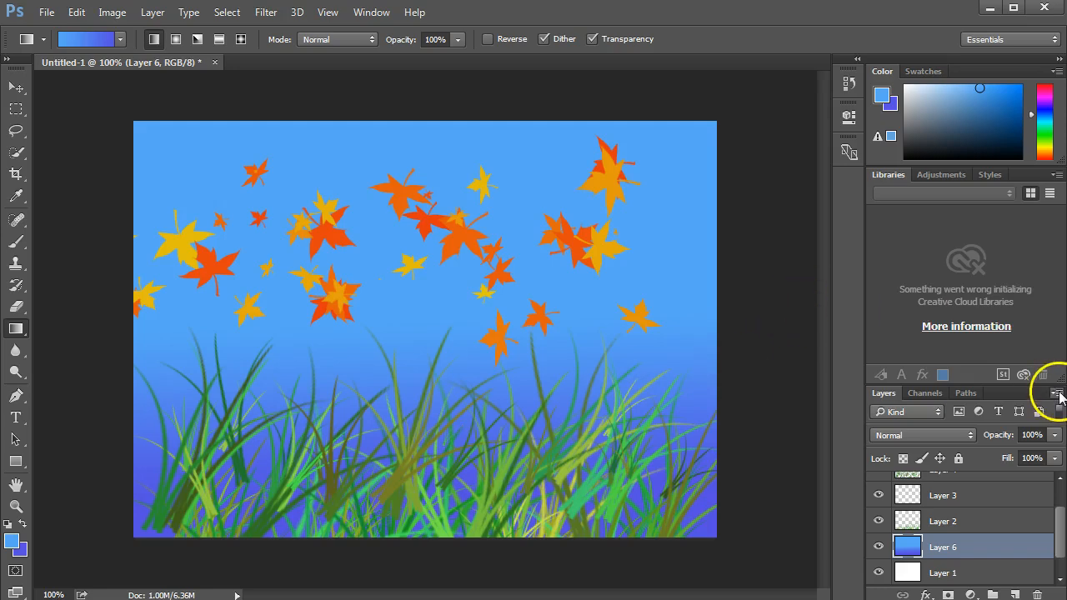
Add a new layer above the blue gradient layer and set the foreground color to golden brown #9e730d
{"action": "left_click", "coordinate": [1014, 594]}
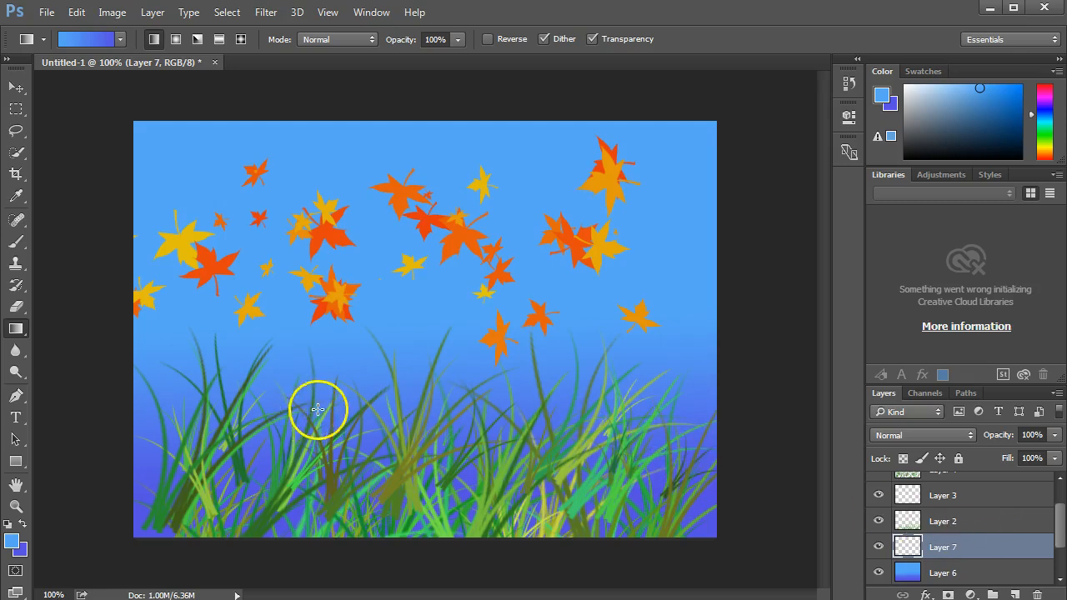
{"action": "left_click", "coordinate": [10, 542]}
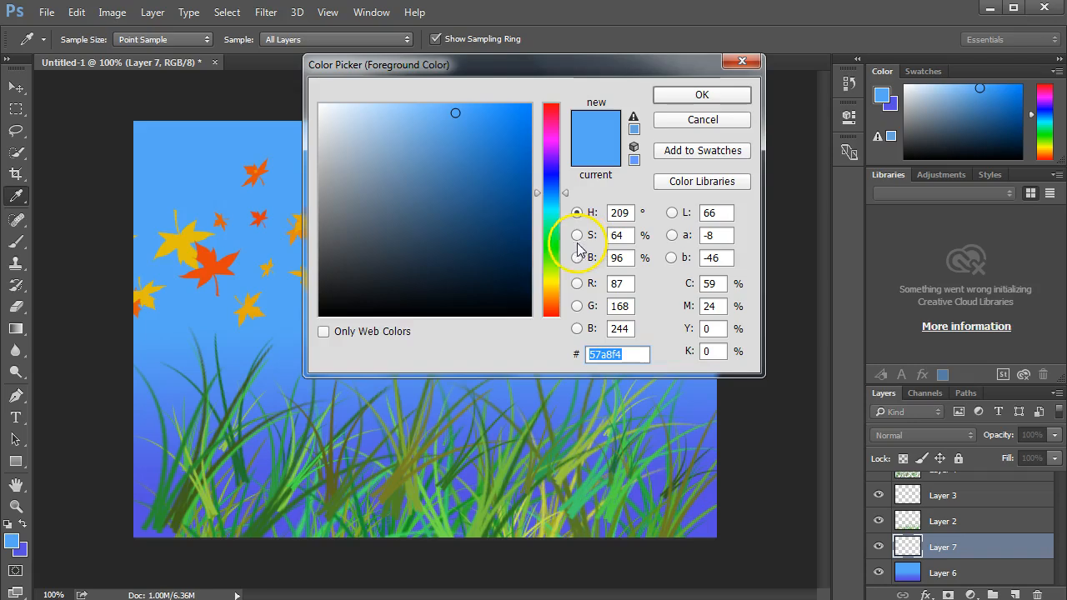
{"action": "left_click", "coordinate": [553, 293]}
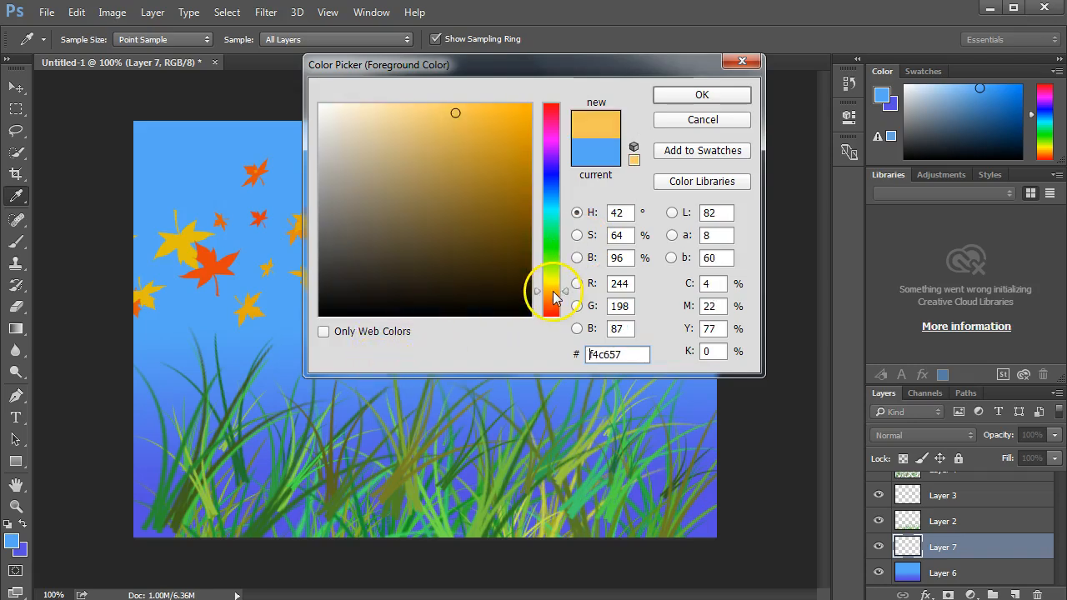
{"action": "left_click_drag", "start_coordinate": [519, 179], "coordinate": [513, 184]}
{"action": "left_click", "coordinate": [714, 99]}
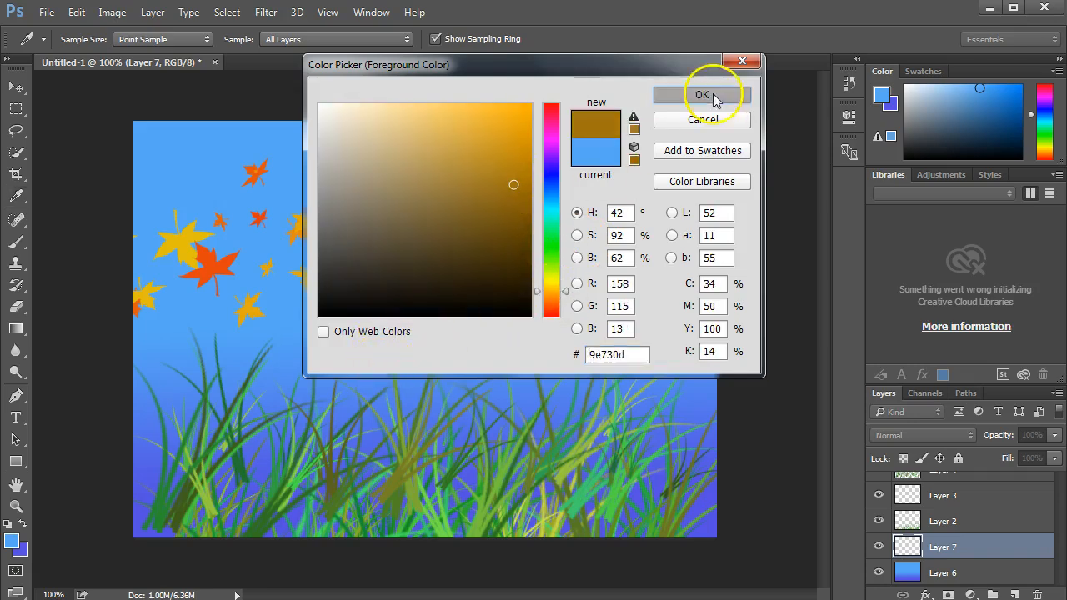
Set the background color to dark brown #785511
{"action": "left_click", "coordinate": [19, 548]}
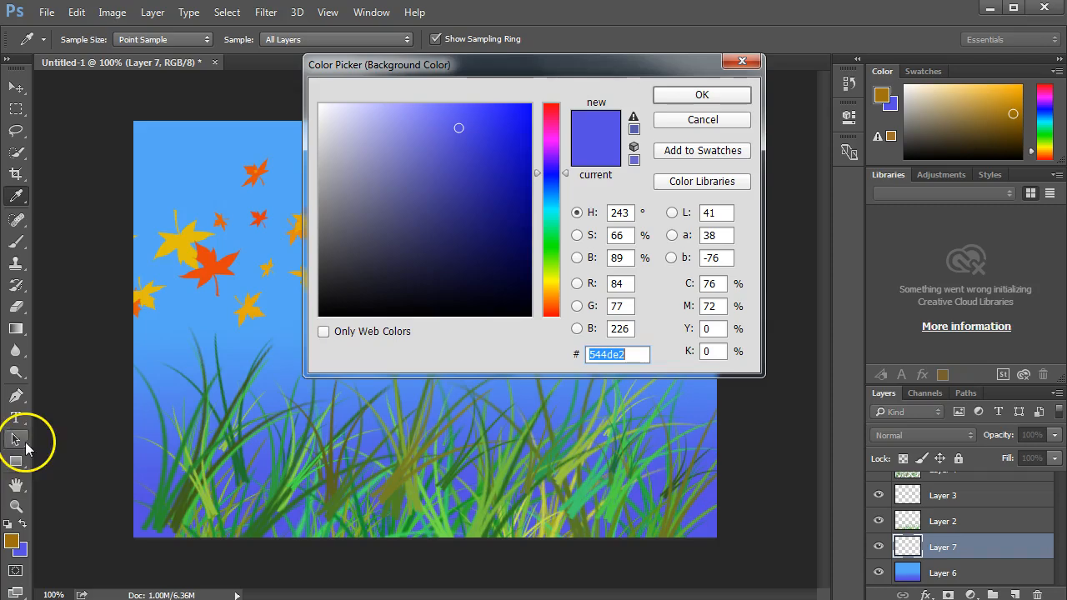
{"action": "left_click_drag", "start_coordinate": [557, 236], "coordinate": [557, 300]}
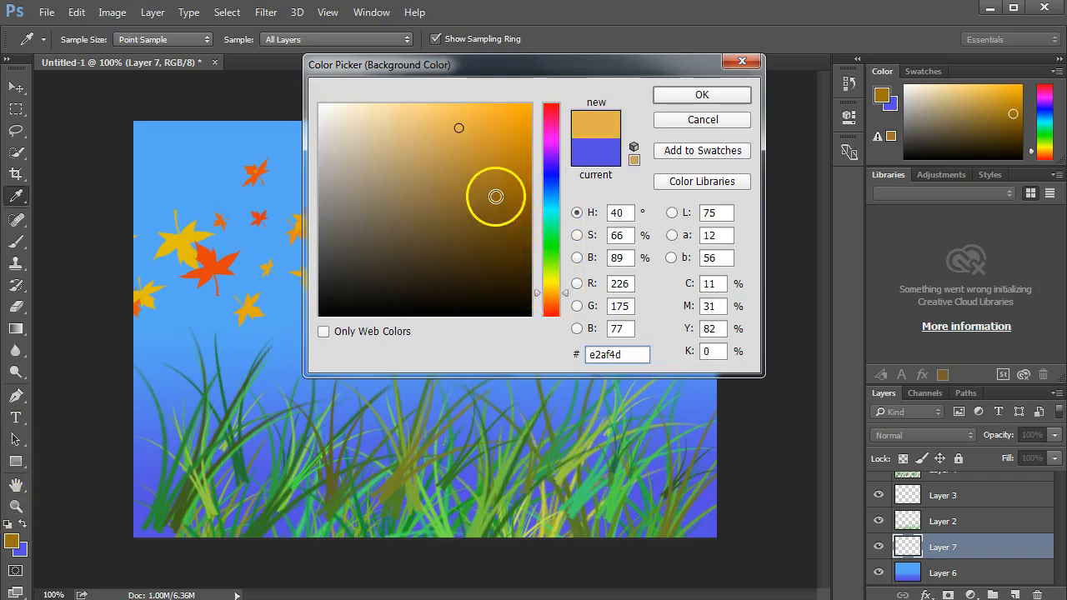
{"action": "left_click", "coordinate": [500, 216]}
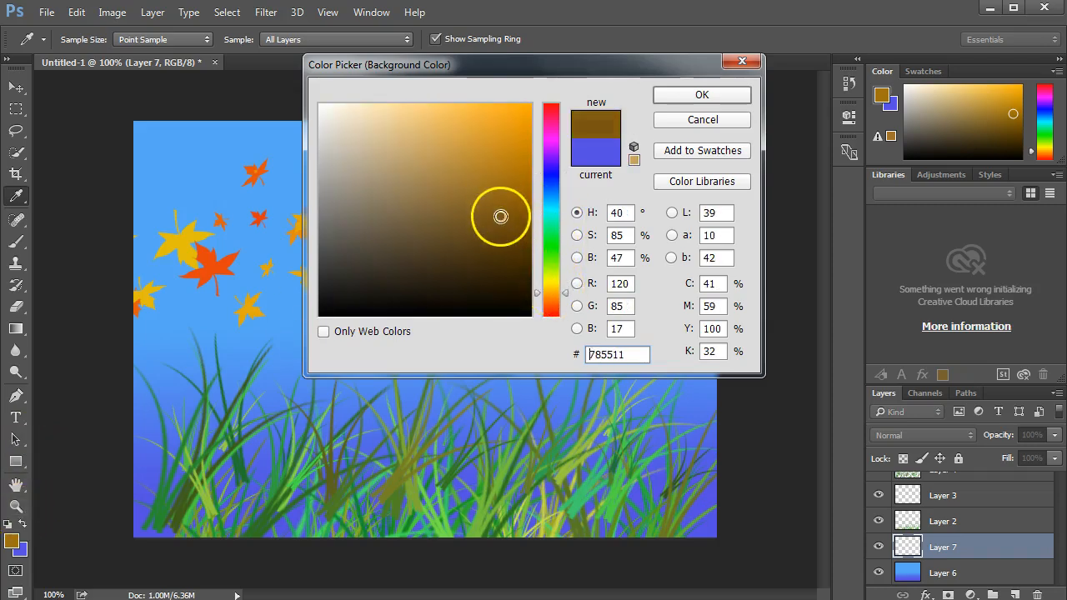
{"action": "left_click", "coordinate": [699, 96]}
{"action": "key", "text": "g"}
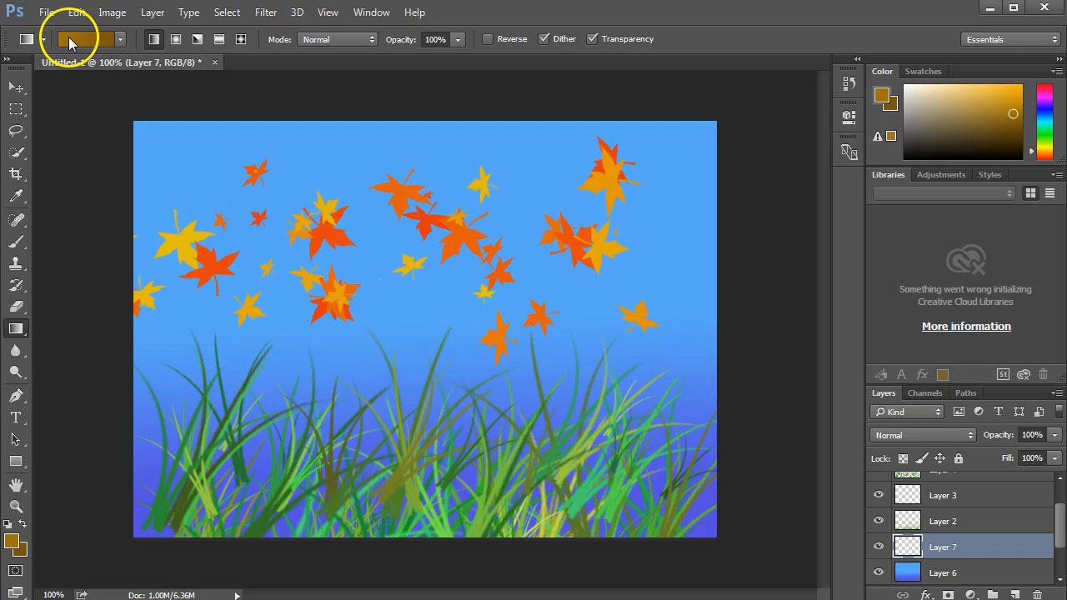
Try a brown foreground-to-background gradient upward from the lower edge of Layer 7, and undo it
{"action": "left_click", "coordinate": [121, 39]}
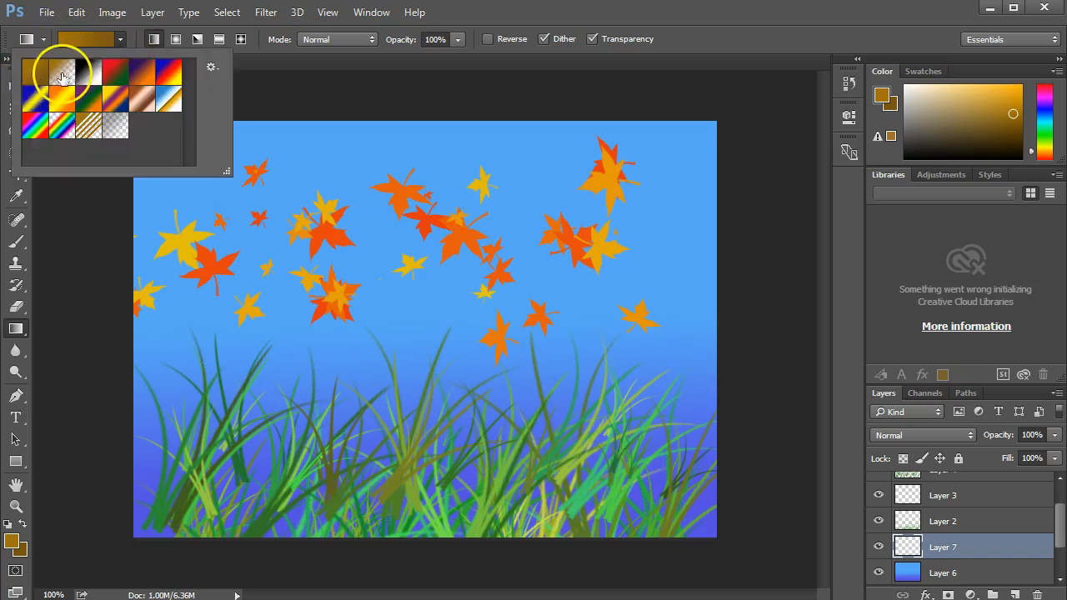
{"action": "left_click", "coordinate": [121, 38]}
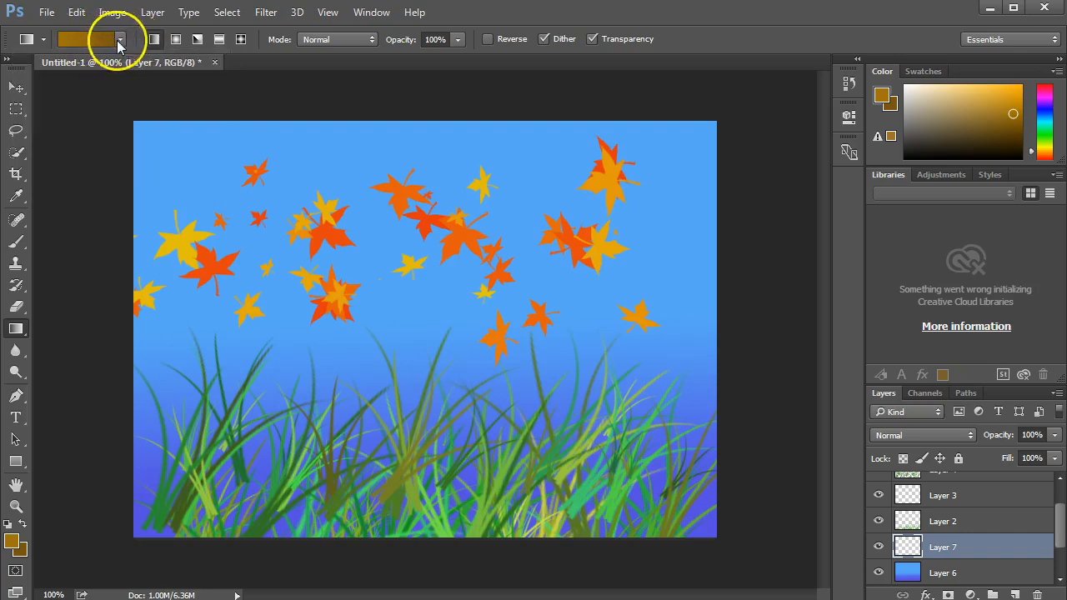
{"action": "left_click", "coordinate": [120, 39]}
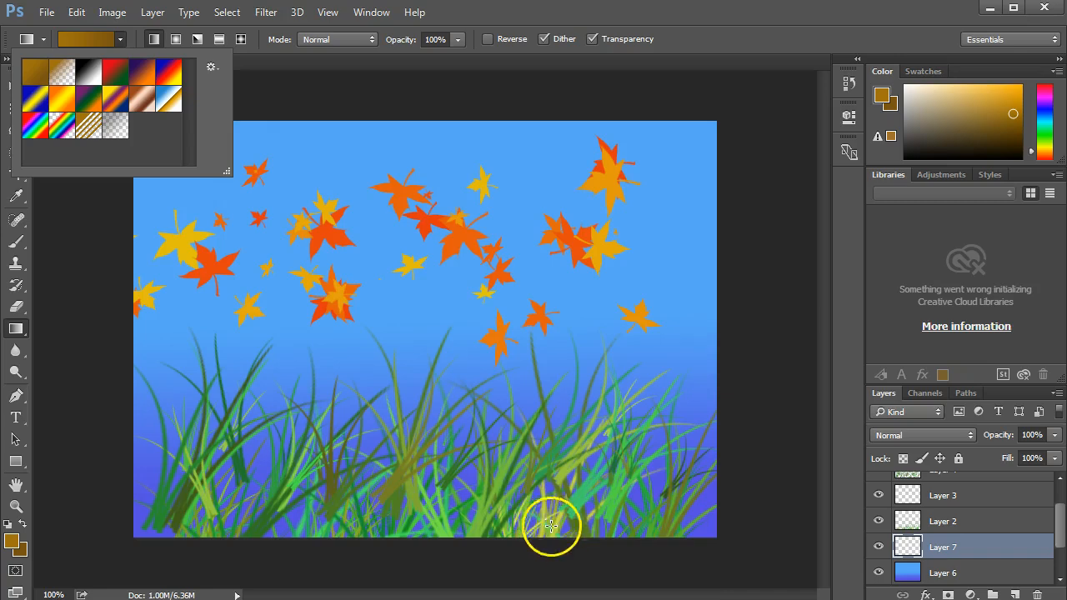
{"action": "left_click", "coordinate": [693, 559]}
{"action": "left_click_drag", "start_coordinate": [636, 548], "coordinate": [646, 346]}
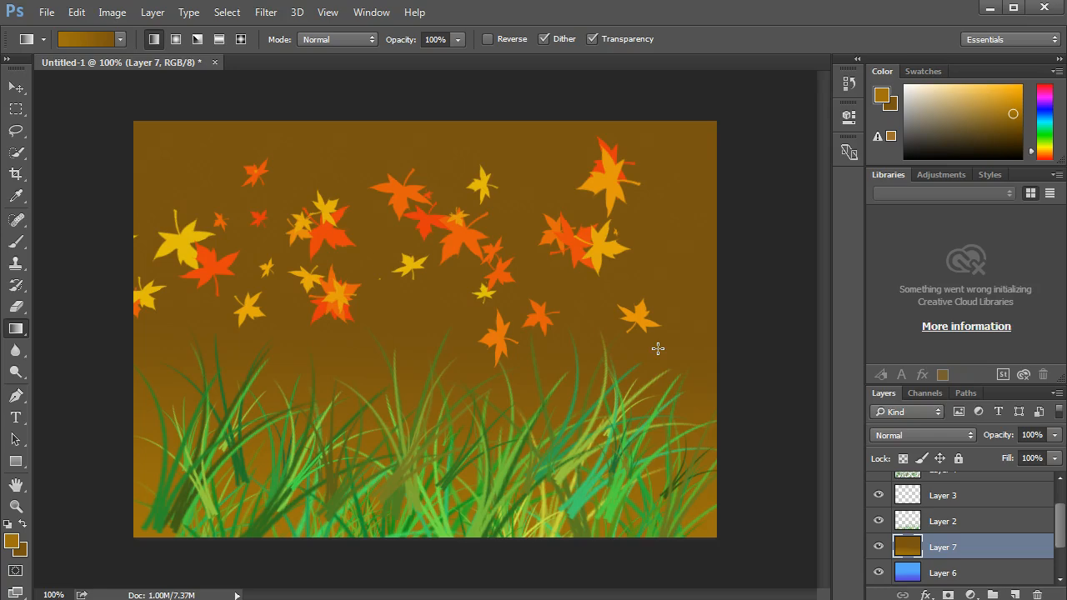
{"action": "key", "text": "ctrl+z"}
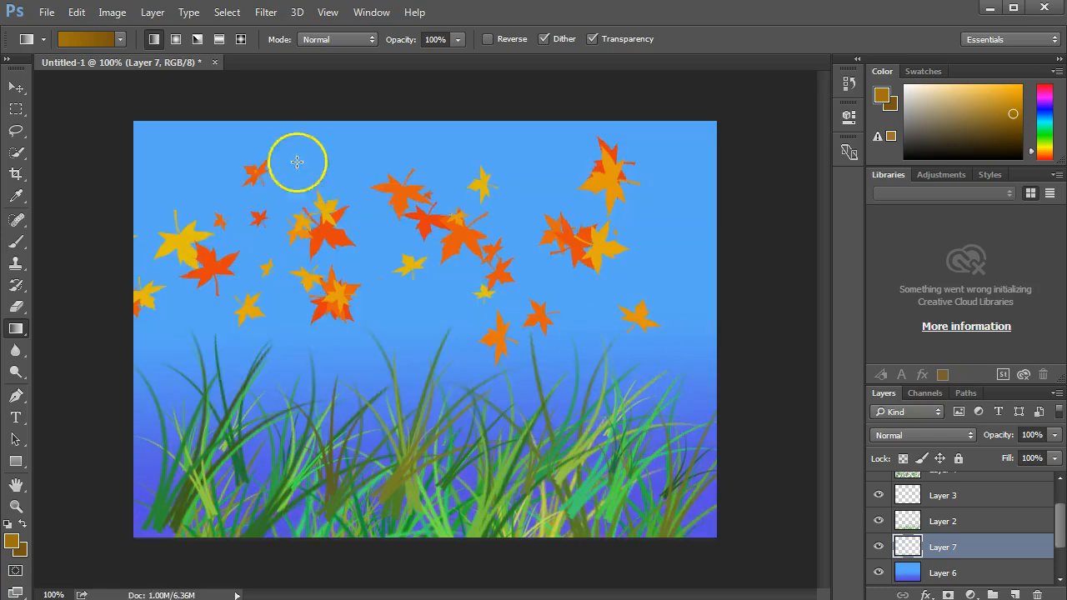
Choose the foreground-to-transparent gradient preset and draw brown ground upward from the lower edge of the canvas on Layer 7
{"action": "left_click", "coordinate": [120, 39]}
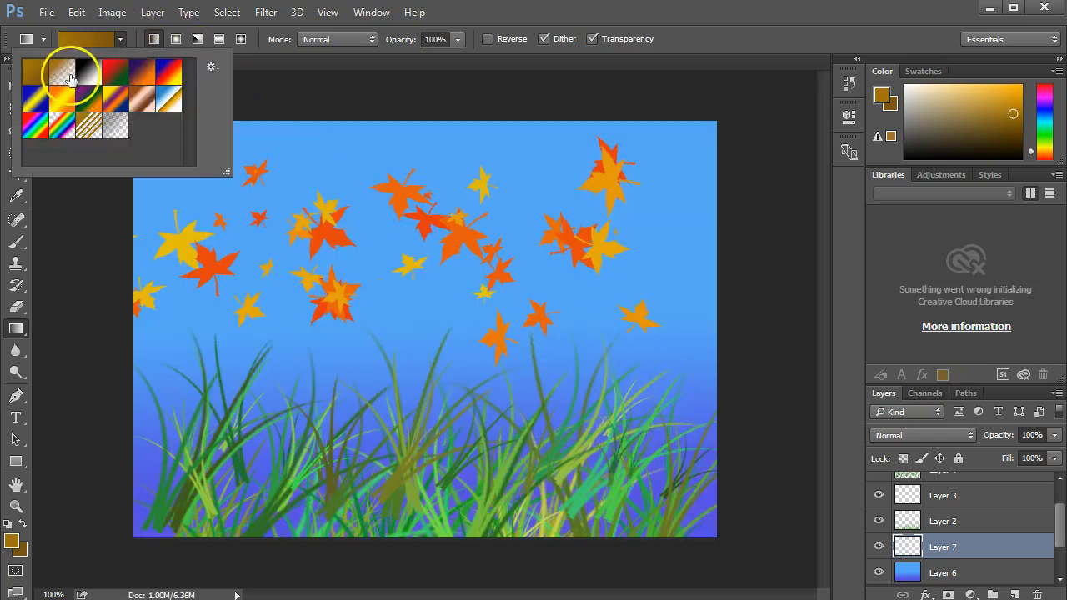
{"action": "left_click", "coordinate": [66, 75]}
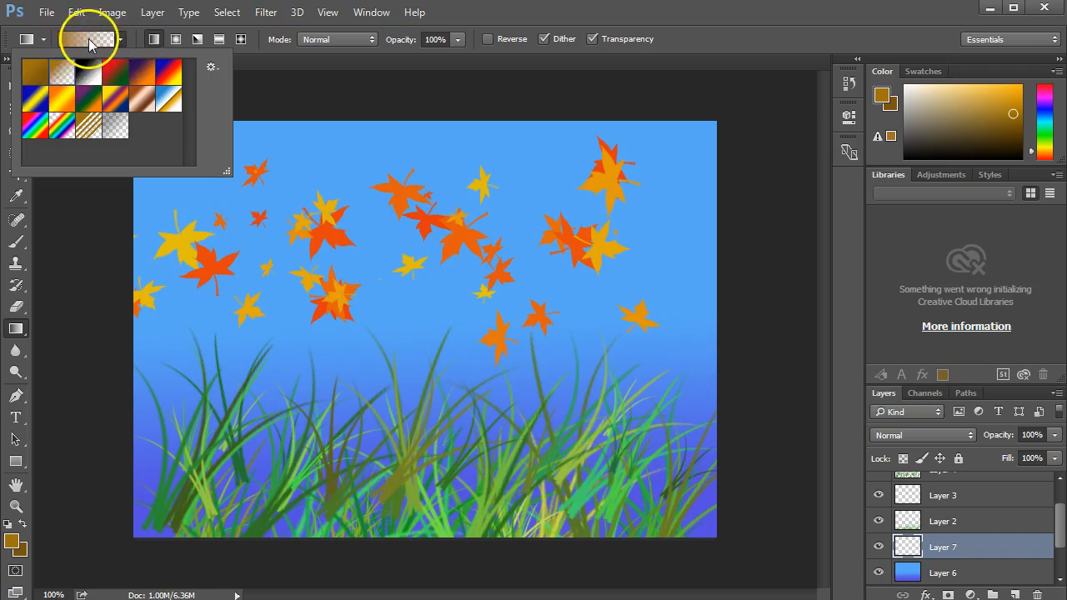
{"action": "left_click", "coordinate": [711, 61]}
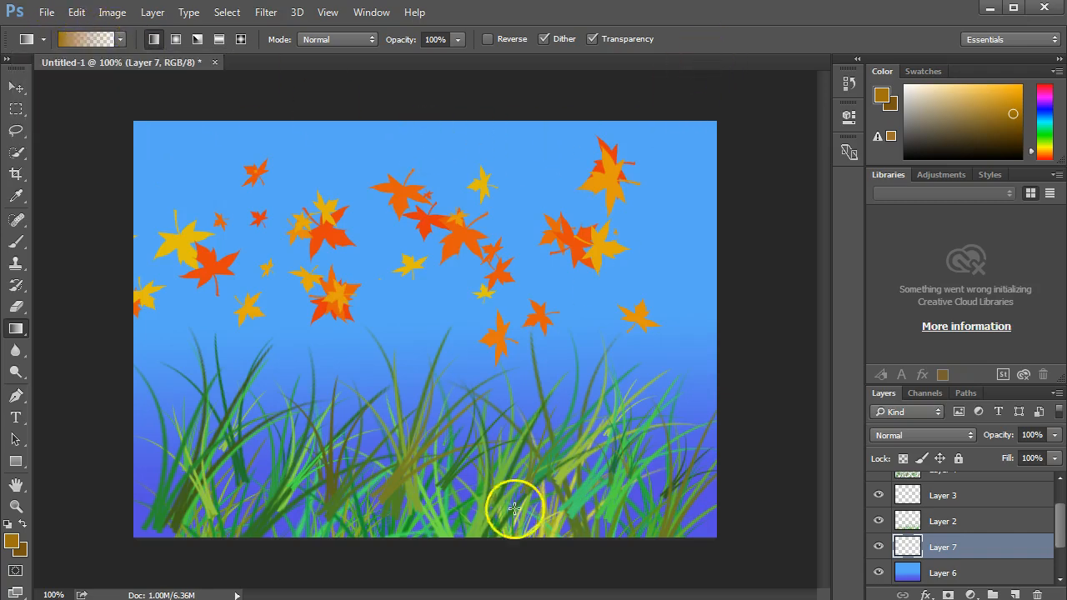
{"action": "left_click_drag", "start_coordinate": [477, 547], "coordinate": [467, 372]}
Undo the trial gradients in the lower-left corner of the canvas and redraw a softer brown-to-transparent slope rising there
{"action": "left_click_drag", "start_coordinate": [583, 452], "coordinate": [229, 433]}
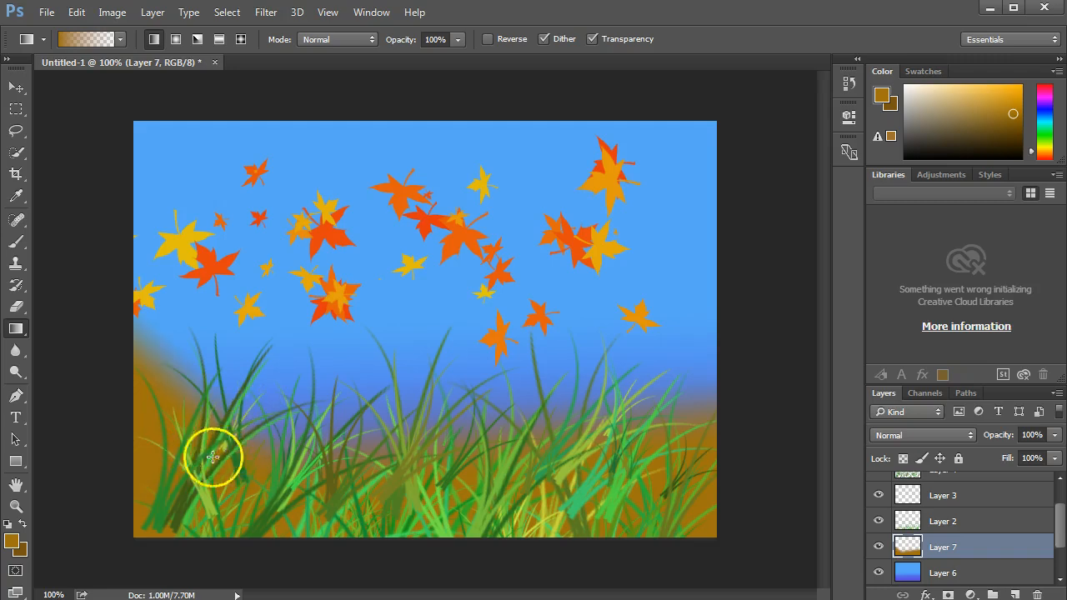
{"action": "key", "text": "ctrl+z"}
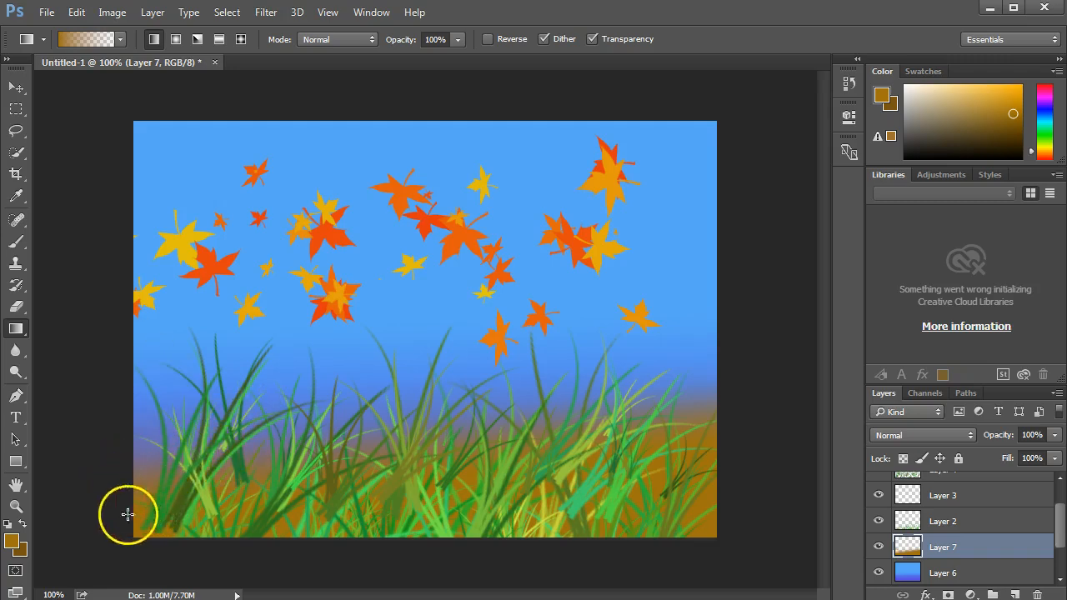
{"action": "left_click_drag", "start_coordinate": [757, 536], "coordinate": [672, 412]}
{"action": "left_click_drag", "start_coordinate": [218, 481], "coordinate": [265, 437]}
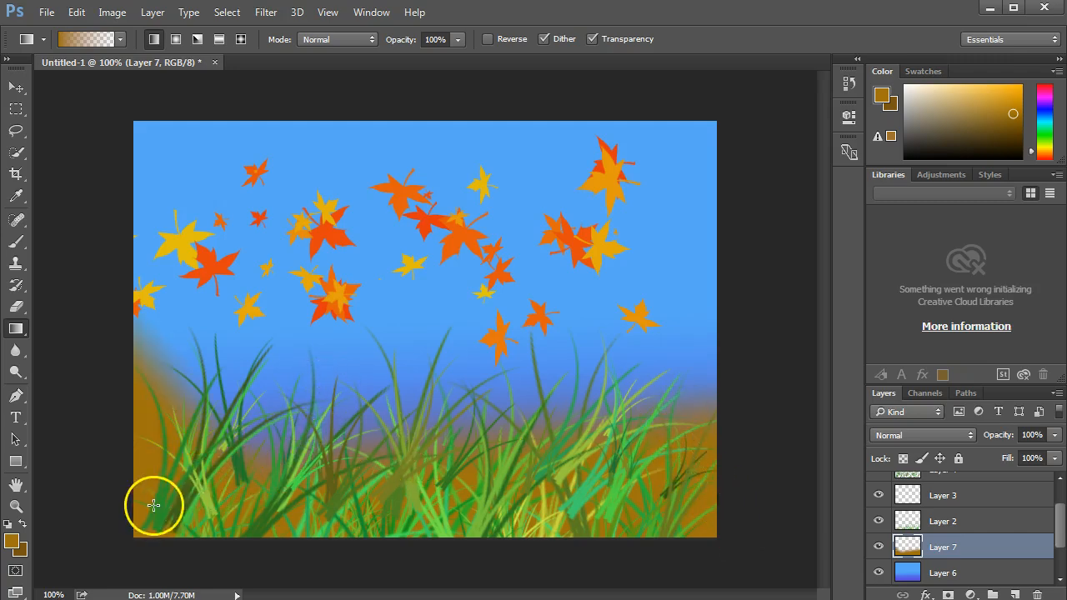
{"action": "key", "text": "ctrl+z"}
{"action": "left_click_drag", "start_coordinate": [176, 484], "coordinate": [352, 395]}
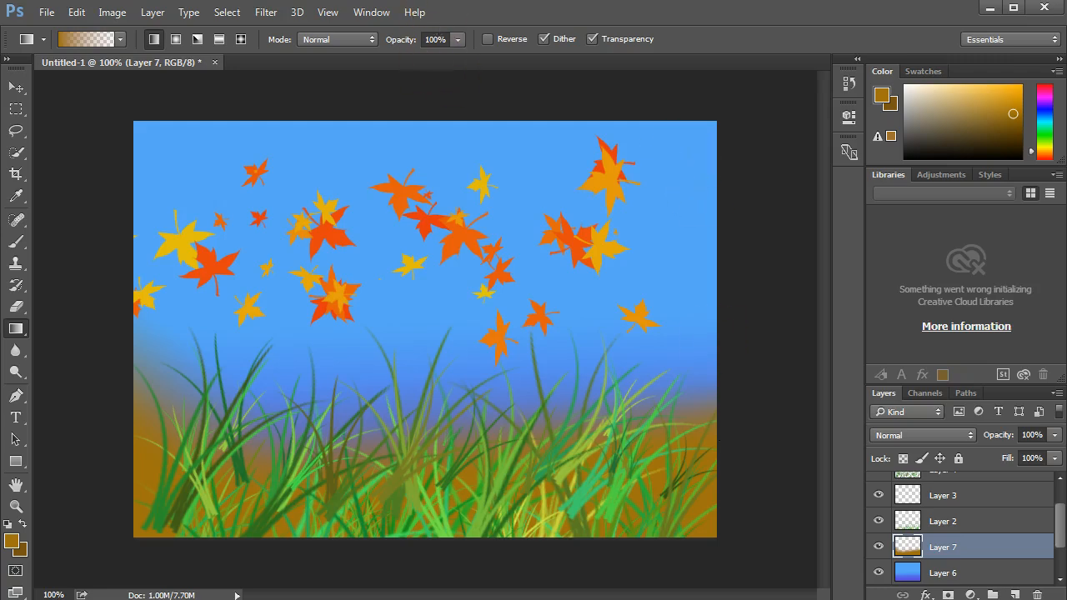
Try a brown-to-transparent gradient downward from the upper part of the sky, and undo it
{"action": "left_click_drag", "start_coordinate": [443, 142], "coordinate": [428, 316]}
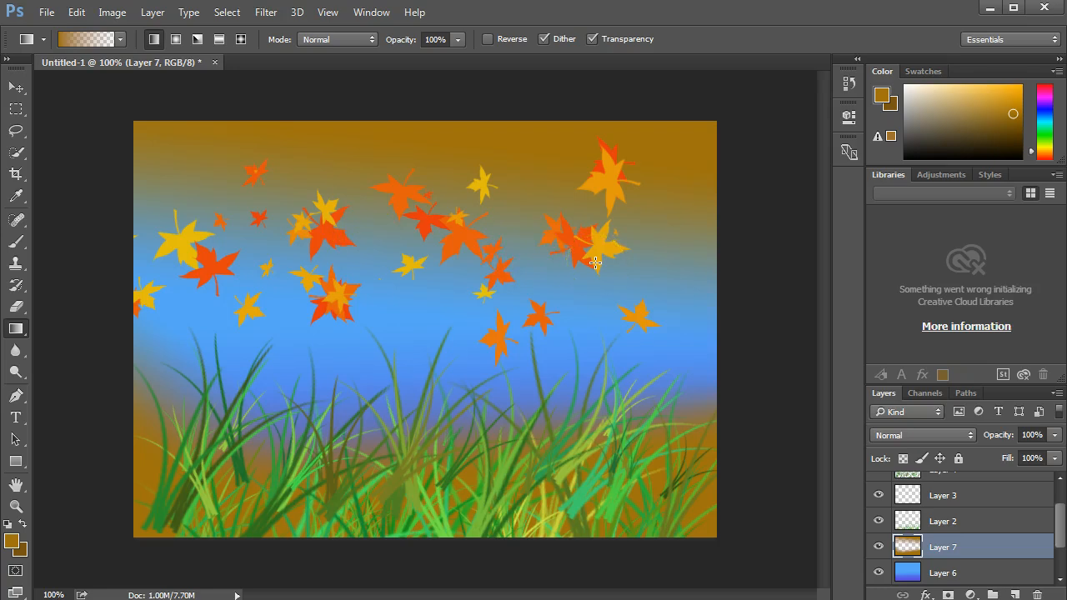
{"action": "key", "text": "ctrl+z"}
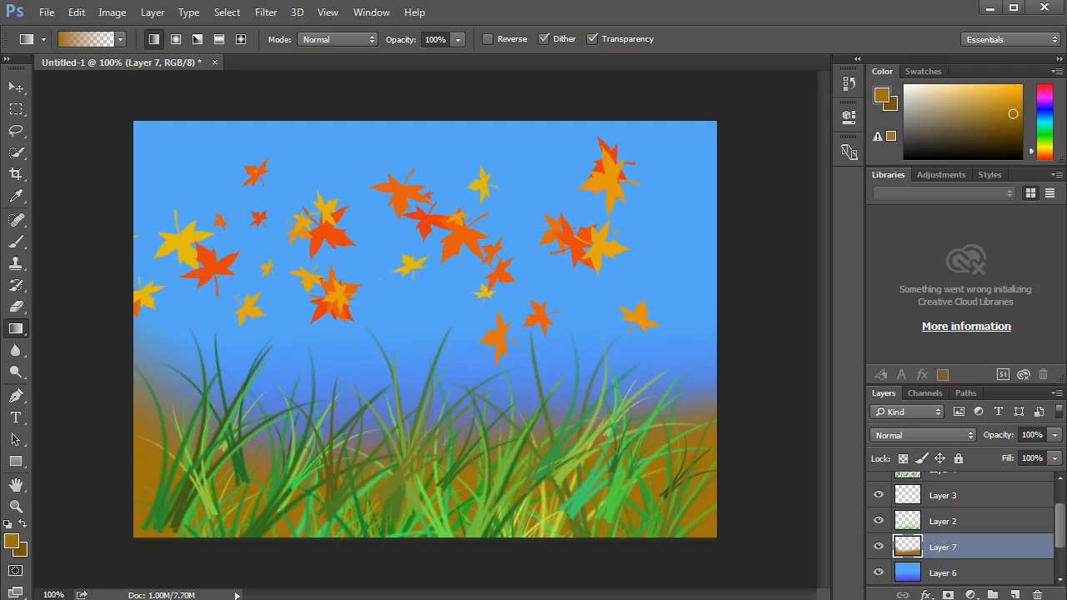
Switch to the Blackboard course page in the browser and review the instructions and resources for assignment 6.1 Install and Use a Brush
{"action": "mouse_move", "coordinate": [13, 599]}
{"action": "left_click", "coordinate": [38, 550]}
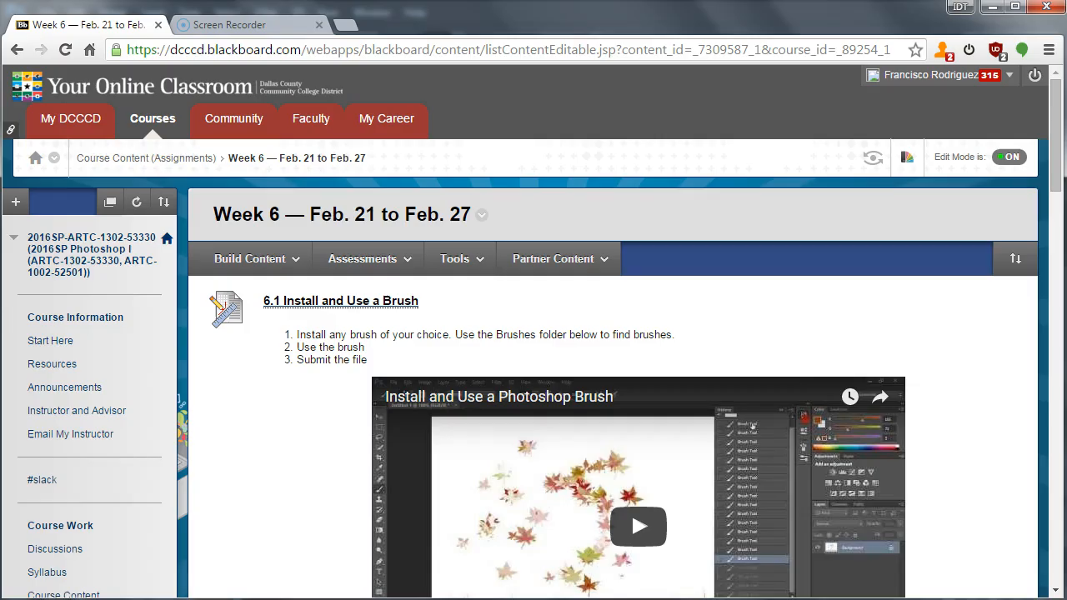
{"action": "scroll", "coordinate": [738, 159], "scroll_direction": "down", "scroll_amount": 5}
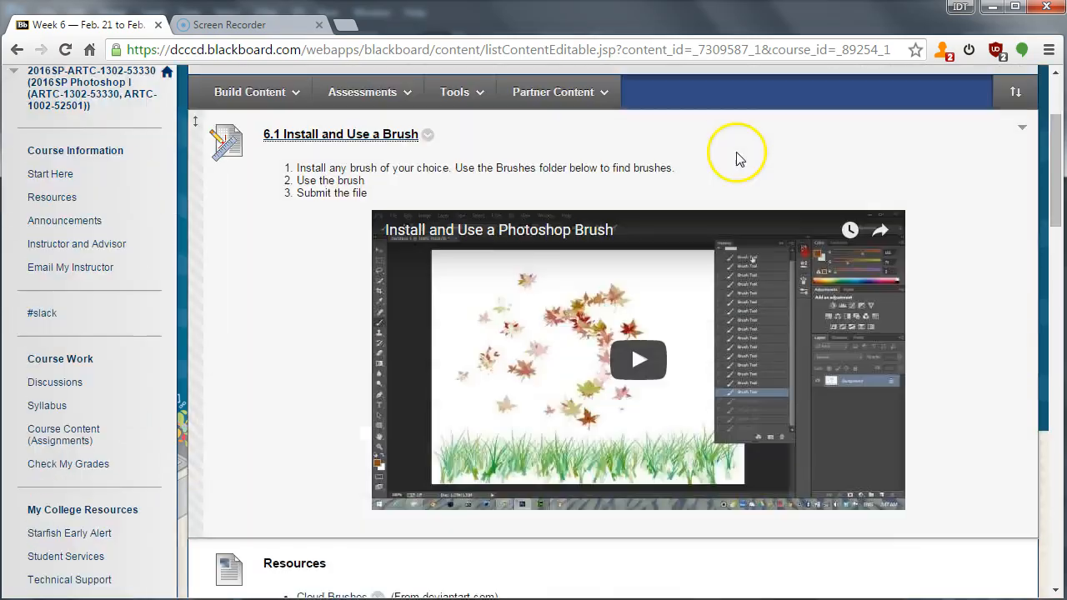
{"action": "scroll", "coordinate": [736, 161], "scroll_direction": "up", "scroll_amount": 2}
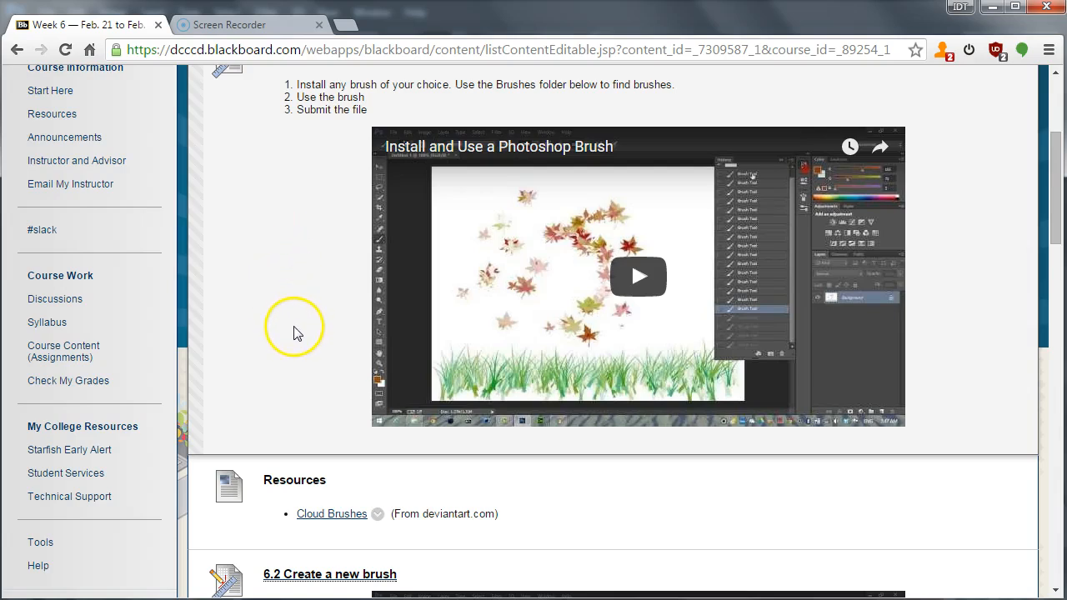
{"action": "scroll", "coordinate": [298, 331], "scroll_direction": "down", "scroll_amount": 1}
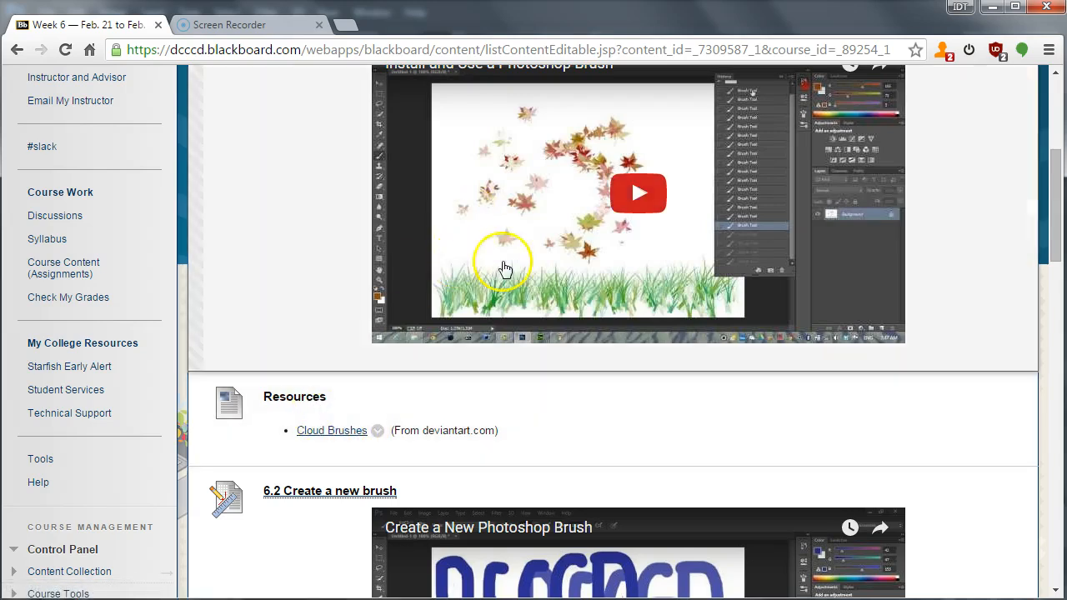
{"action": "scroll", "coordinate": [487, 275], "scroll_direction": "up", "scroll_amount": 1}
{"action": "scroll", "coordinate": [475, 283], "scroll_direction": "up", "scroll_amount": 1}
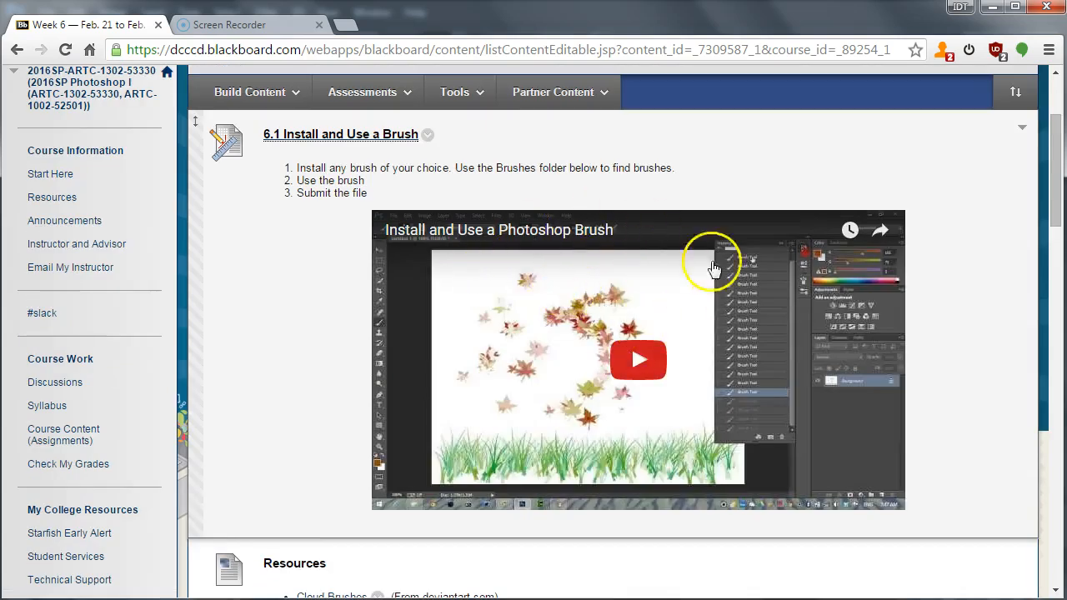
Download the Cloud Brushes zip archive from the assignment's Resources section to the Desktop
{"action": "scroll", "coordinate": [593, 415], "scroll_direction": "down", "scroll_amount": 1}
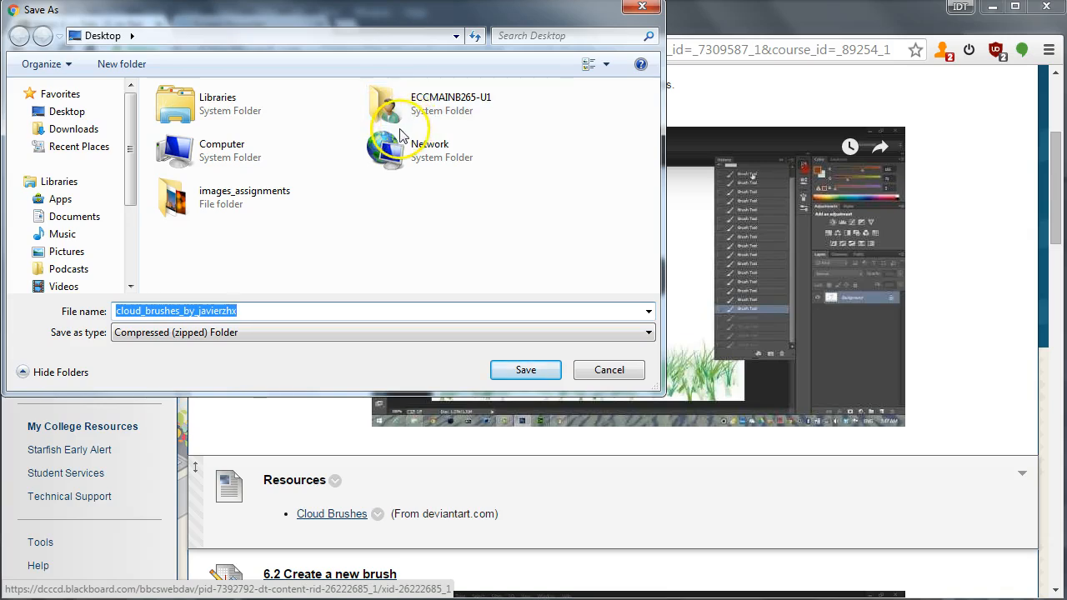
{"action": "left_click", "coordinate": [53, 112]}
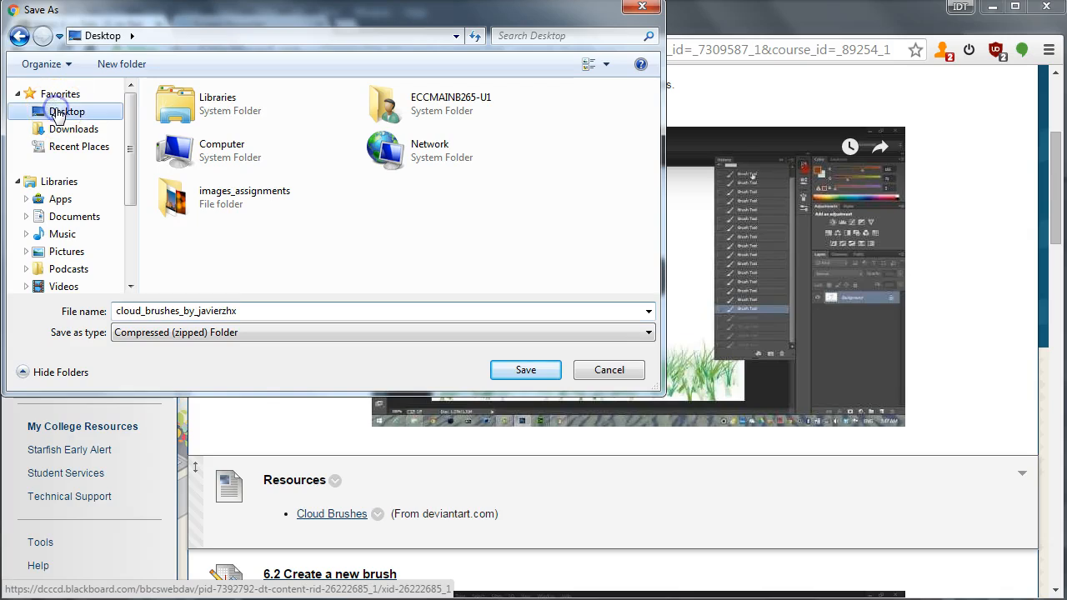
{"action": "left_click", "coordinate": [527, 372]}
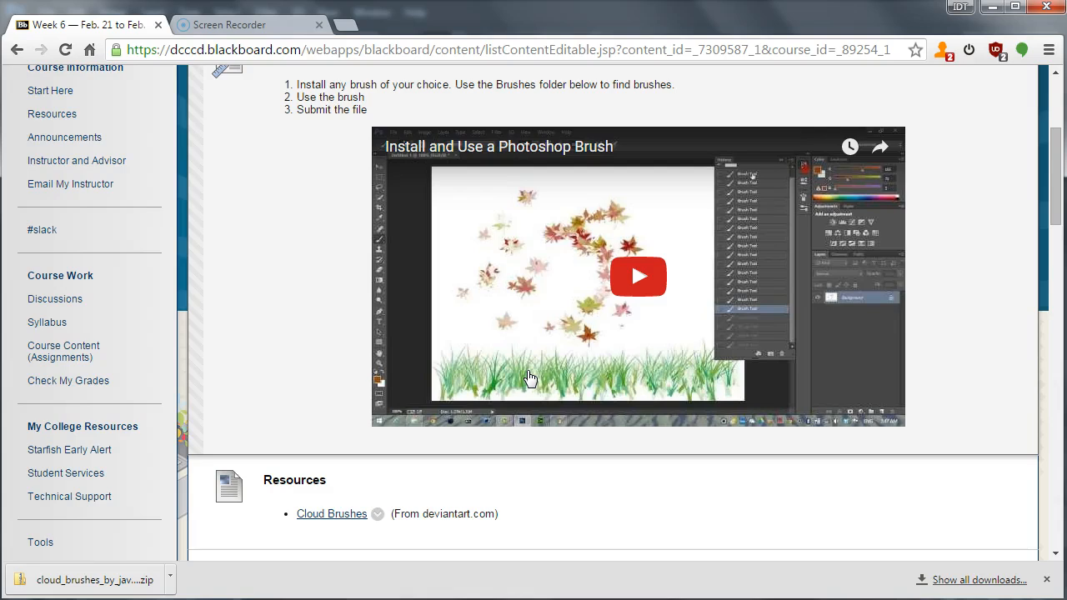
Show the downloaded cloud brushes archive in its folder, look at the files inside it, and return to the Desktop folder
{"action": "left_click", "coordinate": [171, 579]}
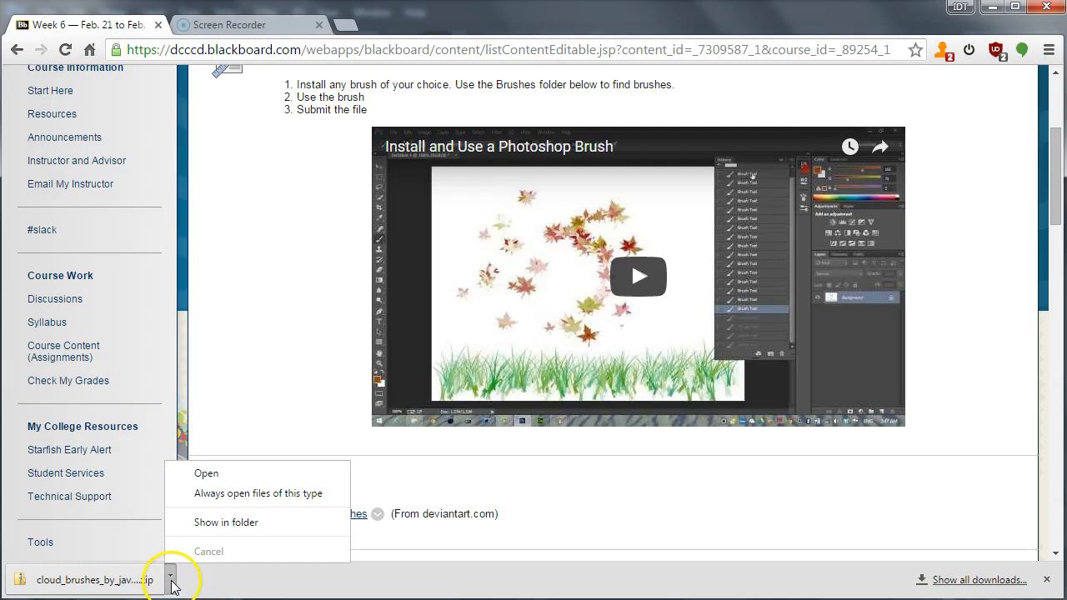
{"action": "left_click", "coordinate": [244, 524]}
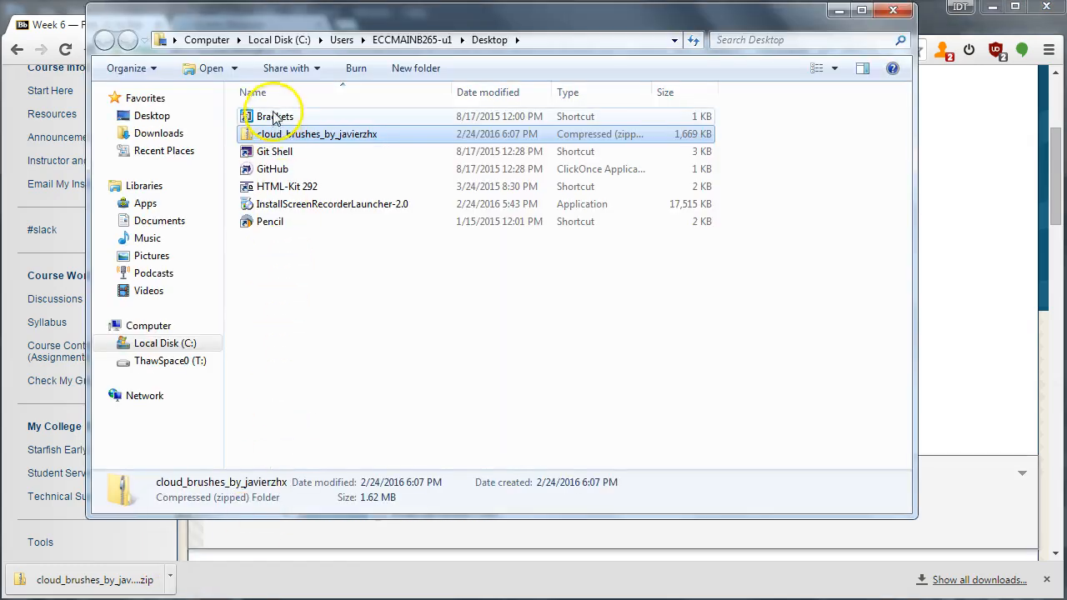
{"action": "left_click", "coordinate": [356, 139]}
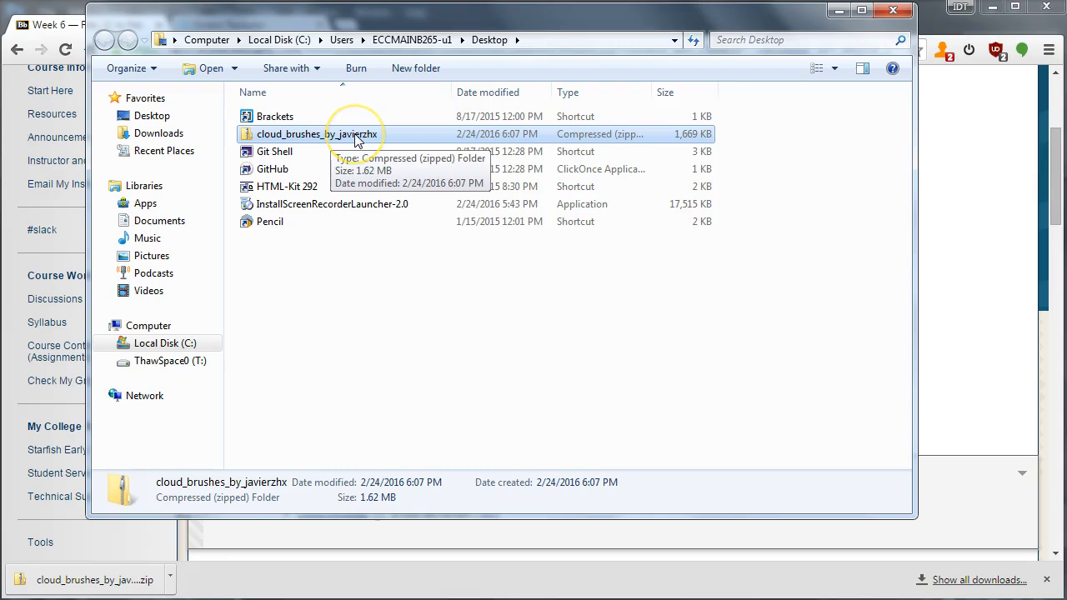
{"action": "double_click", "coordinate": [356, 139]}
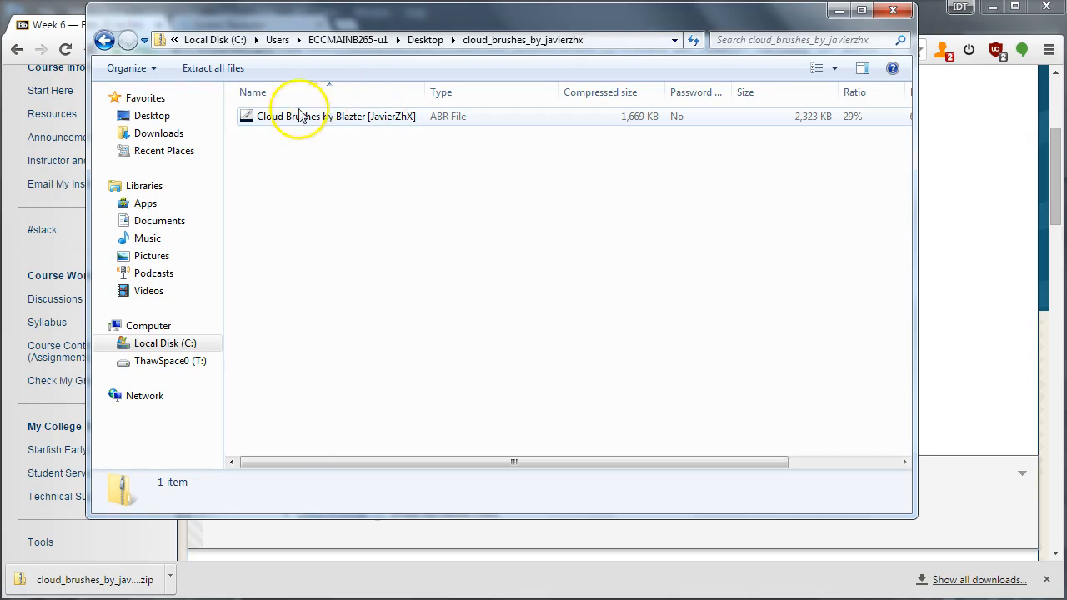
{"action": "left_click", "coordinate": [105, 40]}
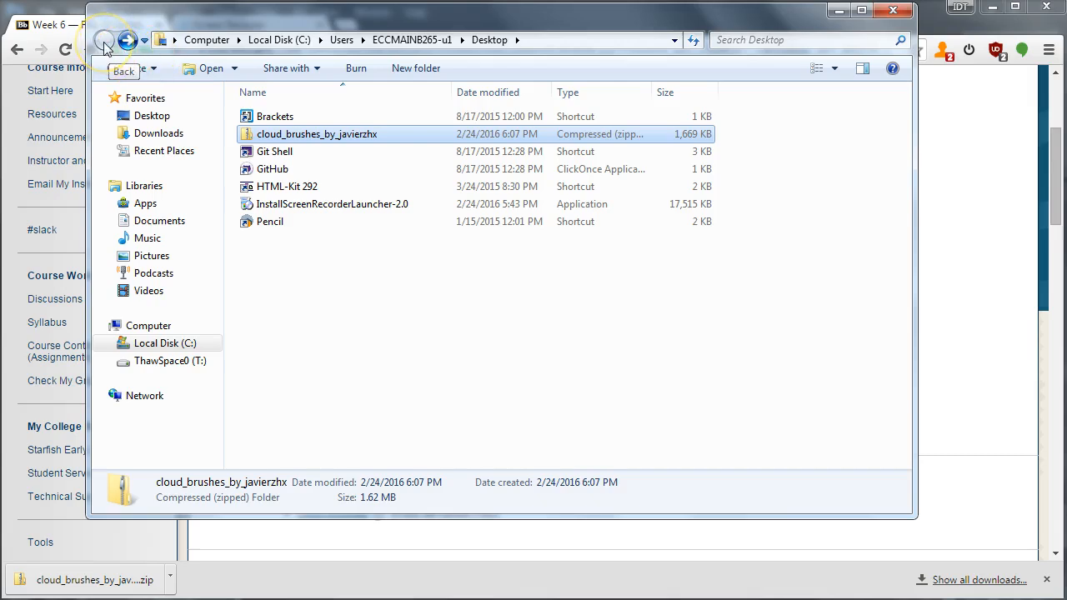
Extract the cloud brushes zip archive into its default folder on the Desktop
{"action": "right_click", "coordinate": [294, 134]}
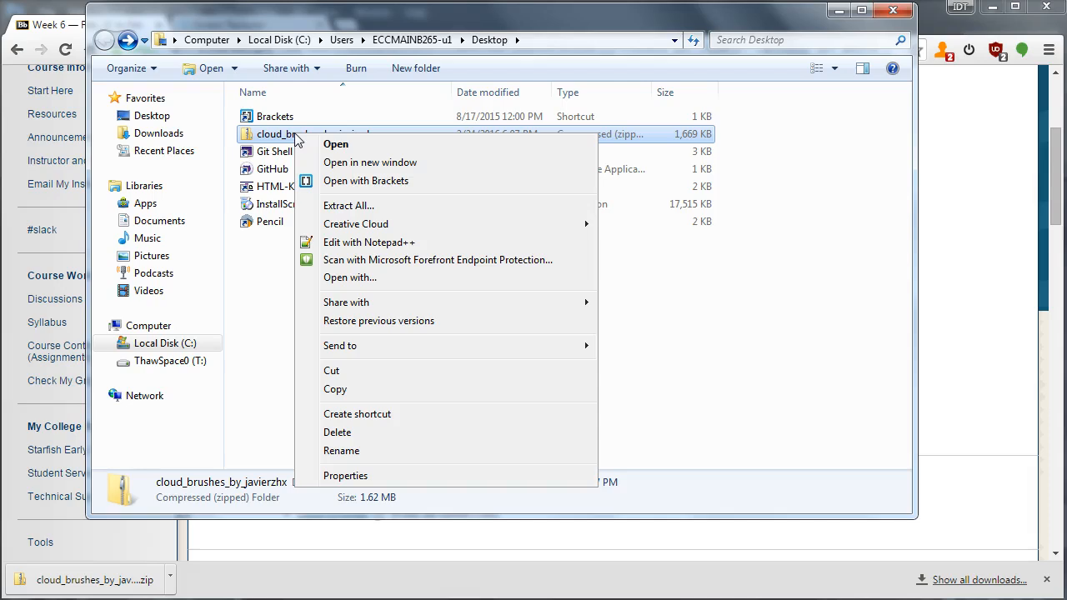
{"action": "left_click", "coordinate": [388, 209]}
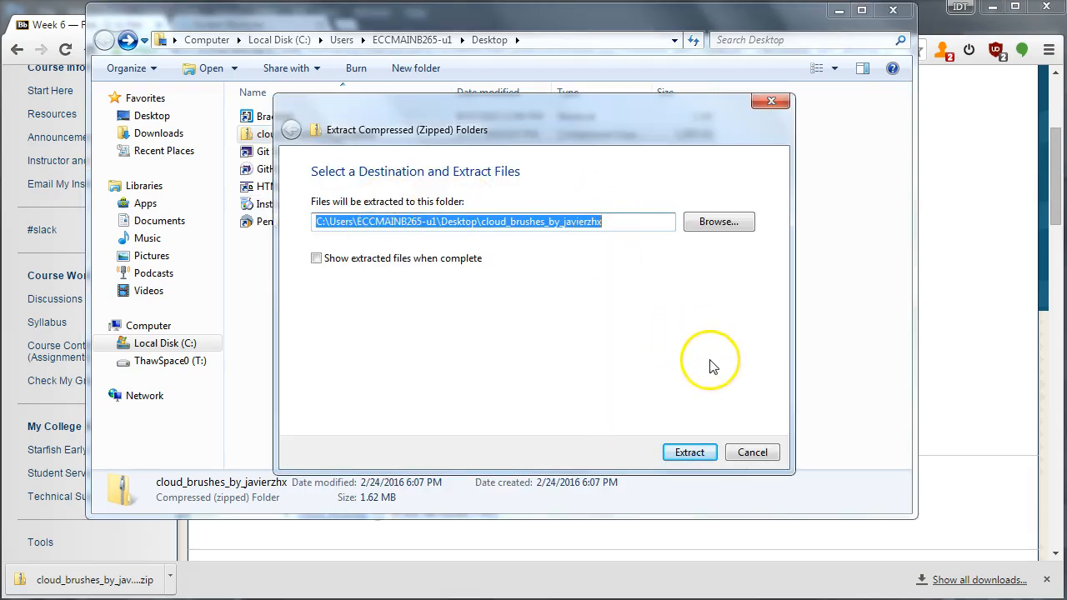
{"action": "left_click", "coordinate": [687, 450]}
{"action": "left_click", "coordinate": [708, 452]}
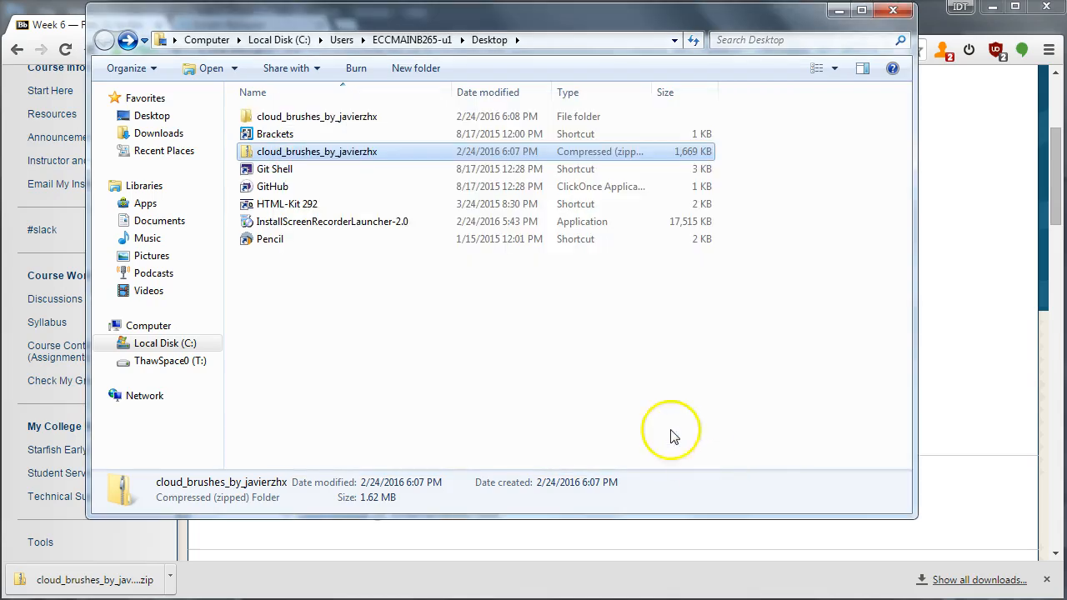
Open the extracted cloud brushes folder and load its ABR brush file into Photoshop
{"action": "left_click", "coordinate": [296, 119]}
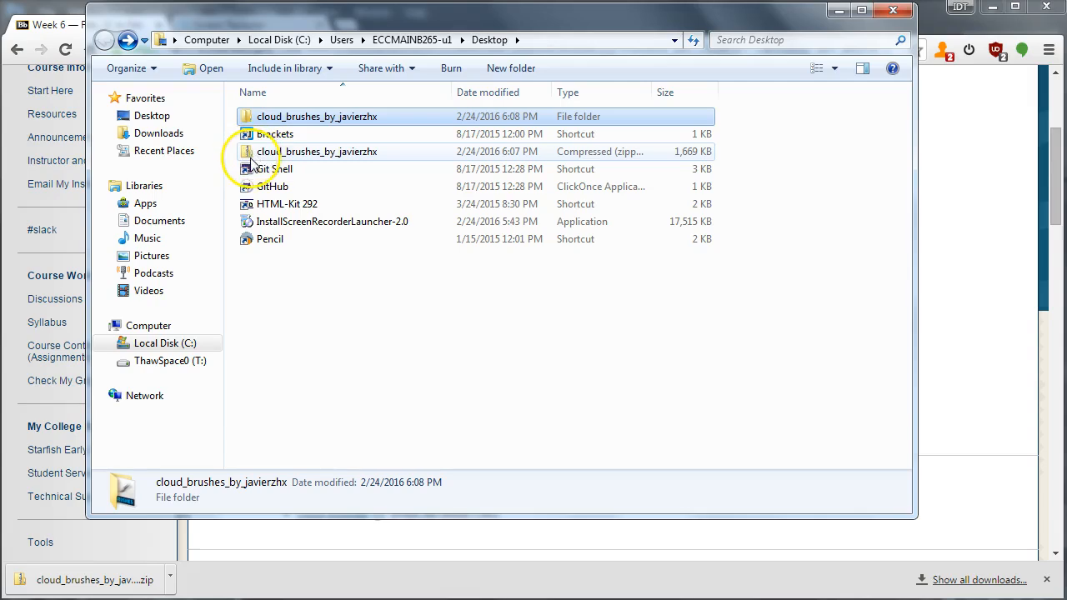
{"action": "double_click", "coordinate": [286, 119]}
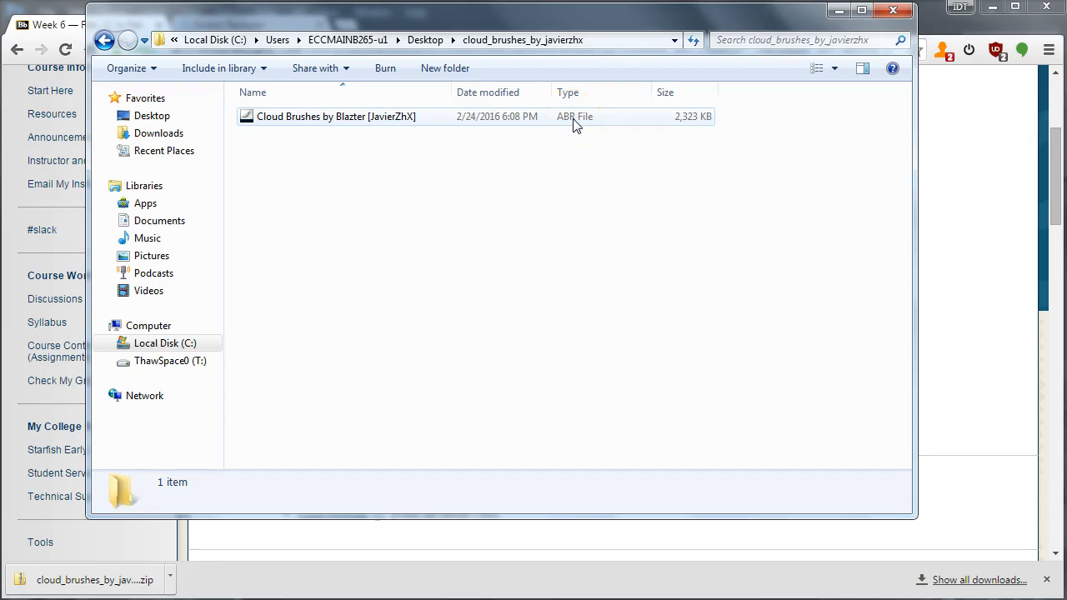
{"action": "left_click", "coordinate": [573, 124]}
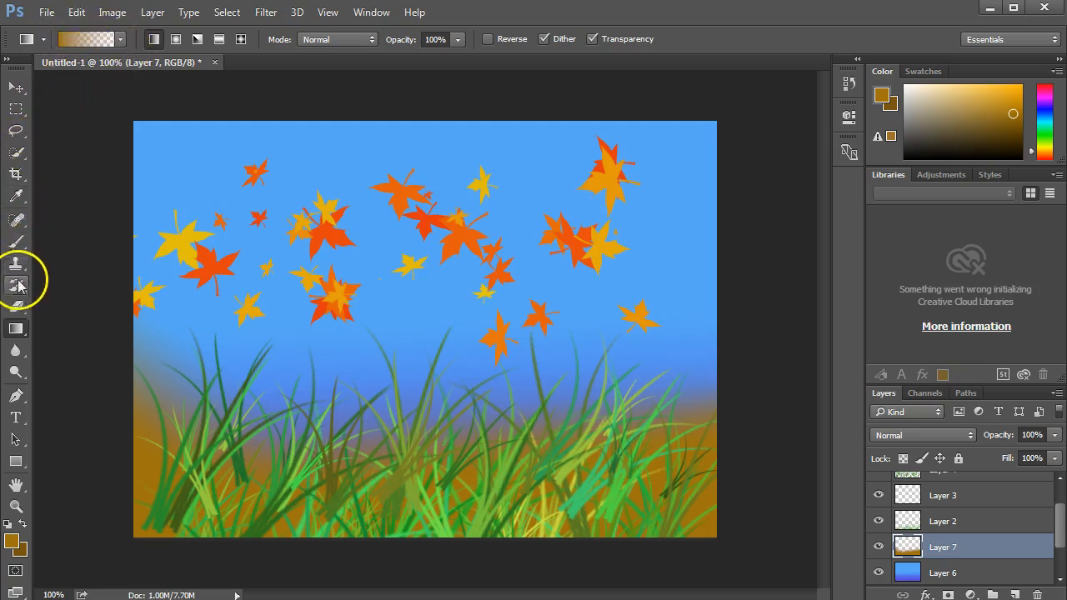
Activate the Brush tool, check the available brush presets, and add a new empty layer directly above Layer 6
{"action": "left_click", "coordinate": [16, 242]}
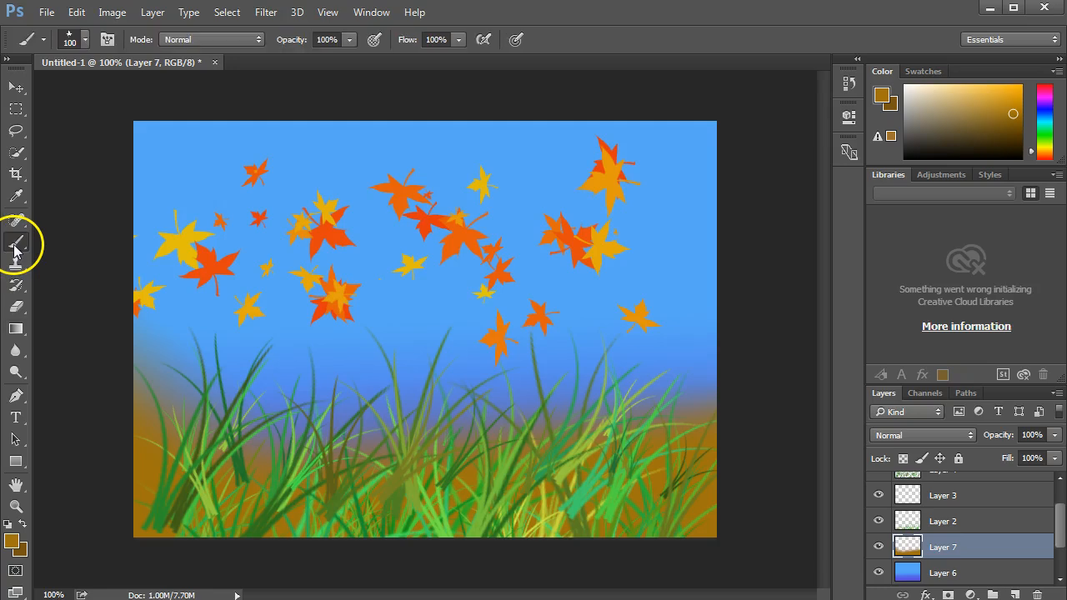
{"action": "left_click", "coordinate": [86, 45]}
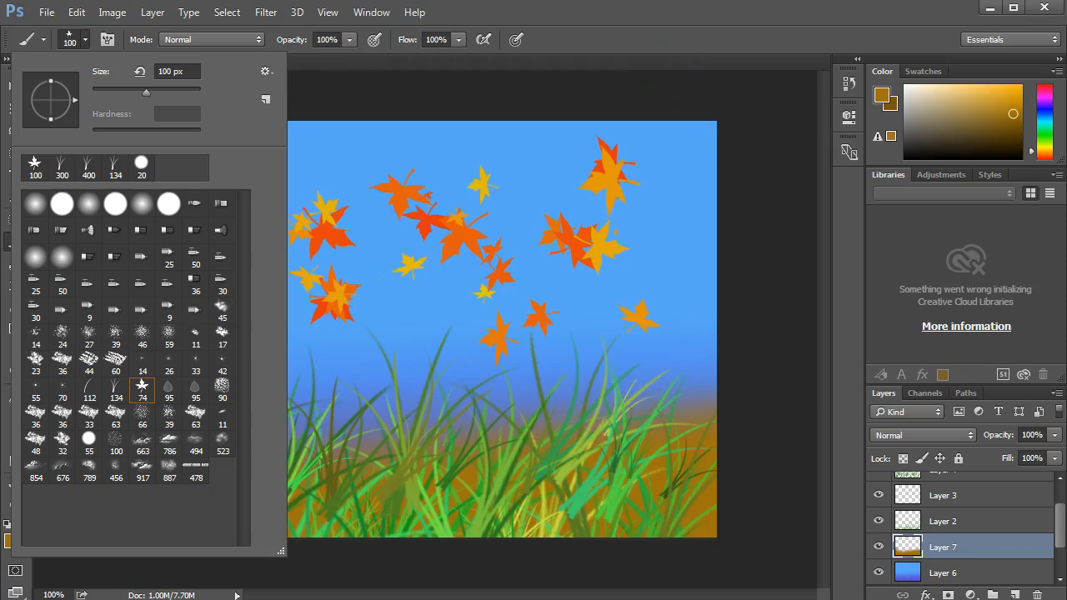
{"action": "scroll", "coordinate": [1021, 525], "scroll_direction": "down", "scroll_amount": 2}
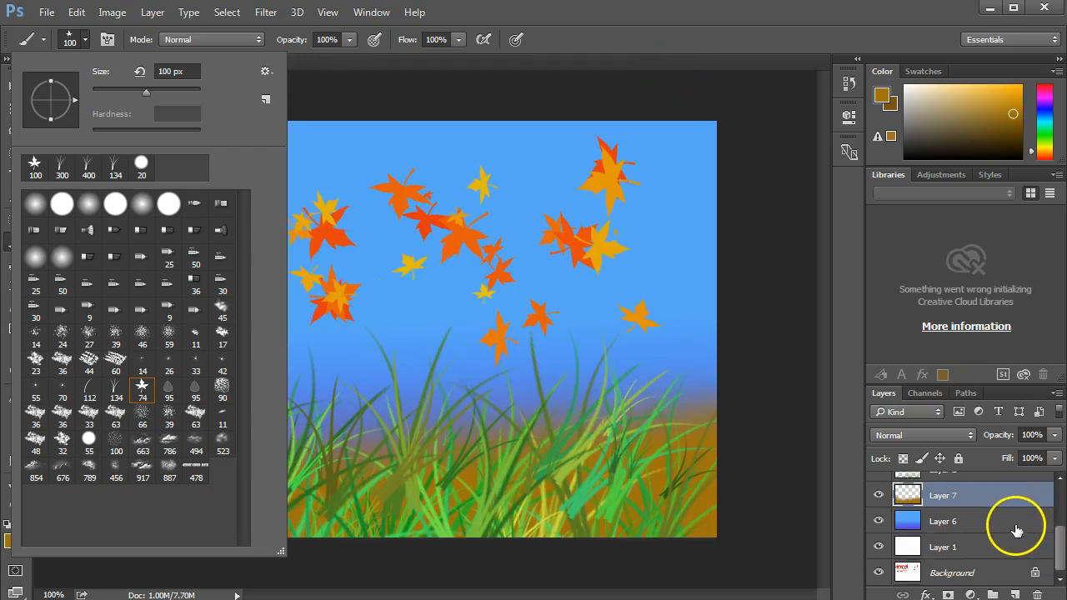
{"action": "left_click", "coordinate": [960, 529]}
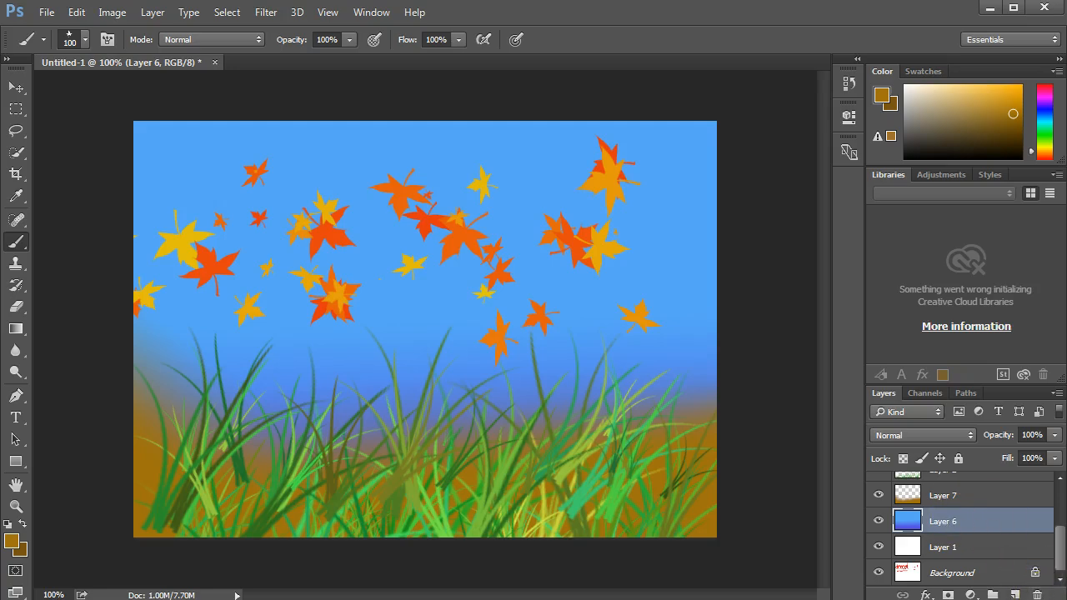
{"action": "left_click", "coordinate": [1015, 594]}
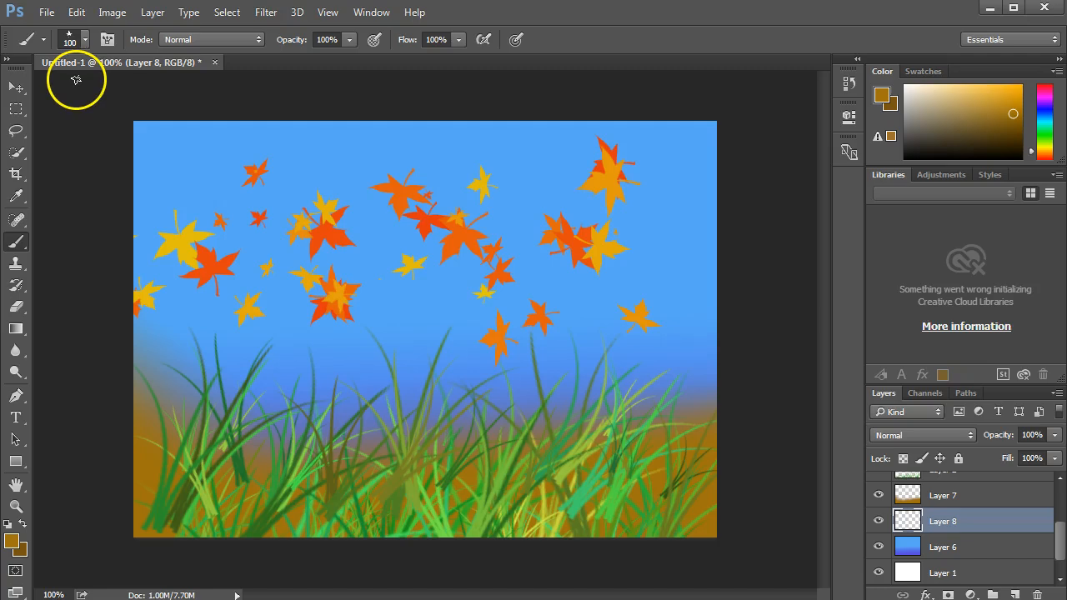
Choose the 663 px cloud brush preset for painting on Layer 8
{"action": "left_click", "coordinate": [85, 41]}
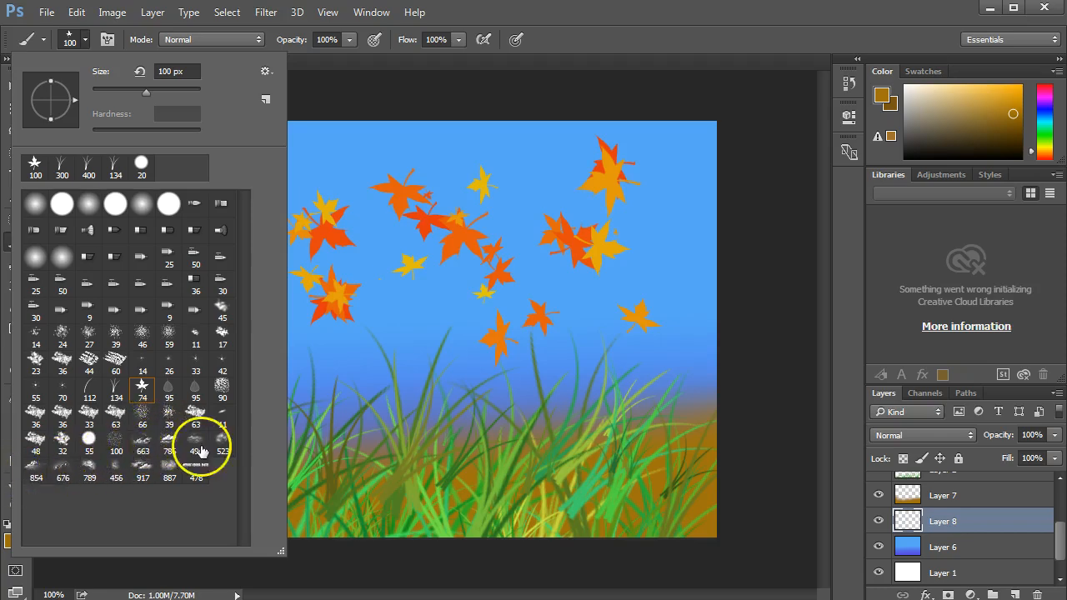
{"action": "left_click", "coordinate": [143, 446]}
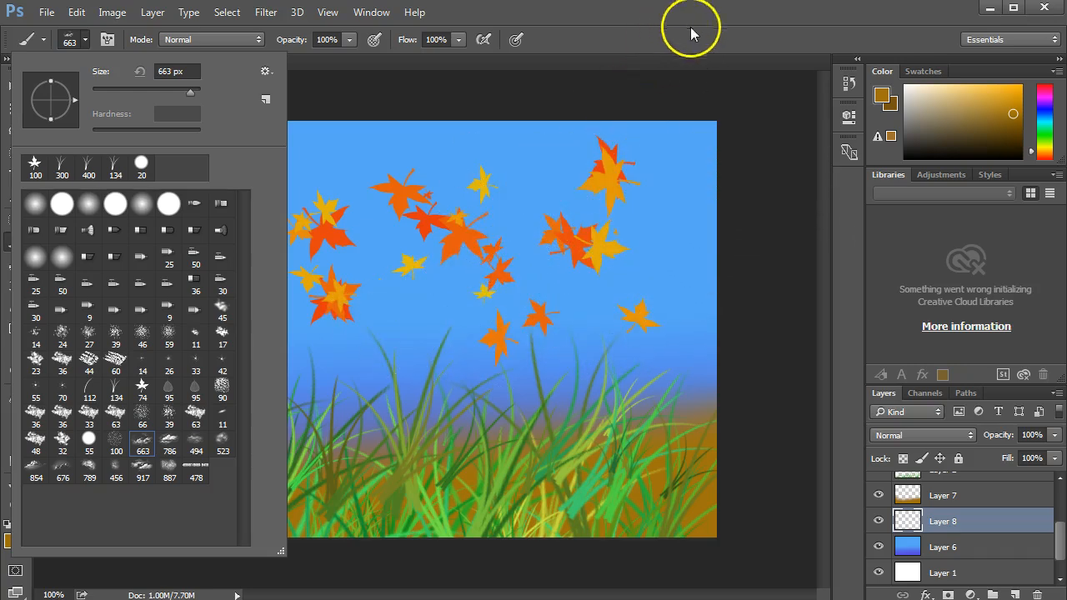
{"action": "left_click", "coordinate": [735, 39]}
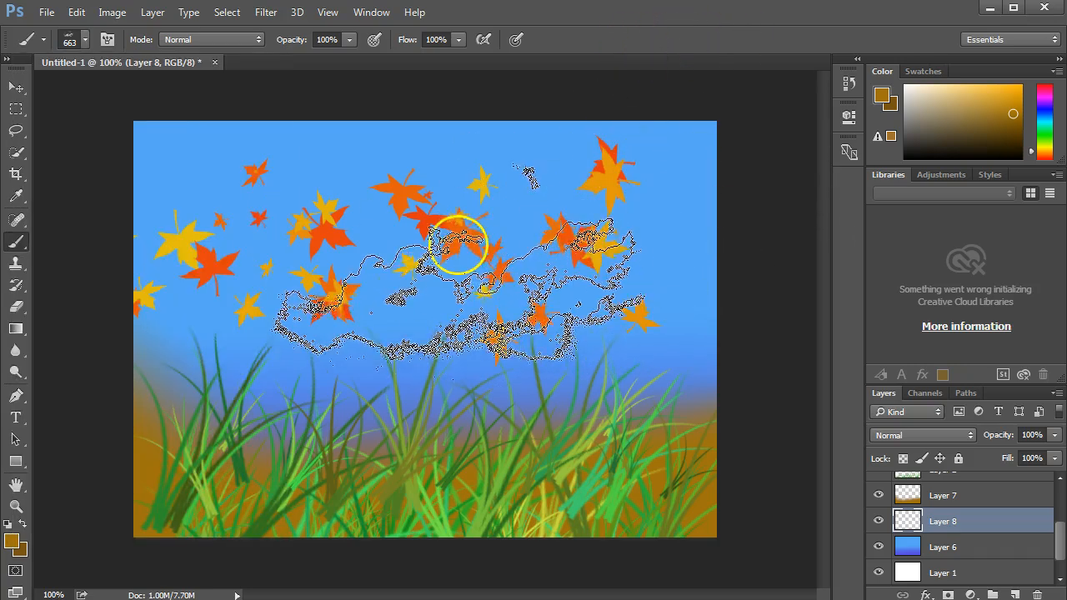
Set the foreground colour to white (ffffff) and the background colour to light blue (64c1e4)
{"action": "left_click", "coordinate": [14, 543]}
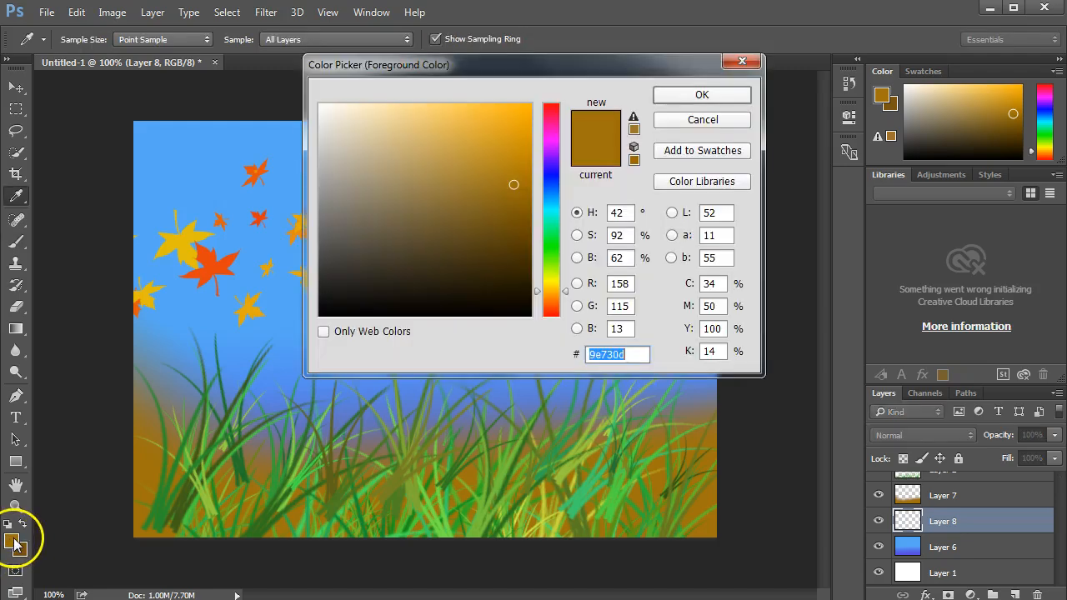
{"action": "left_click_drag", "start_coordinate": [378, 135], "coordinate": [296, 84]}
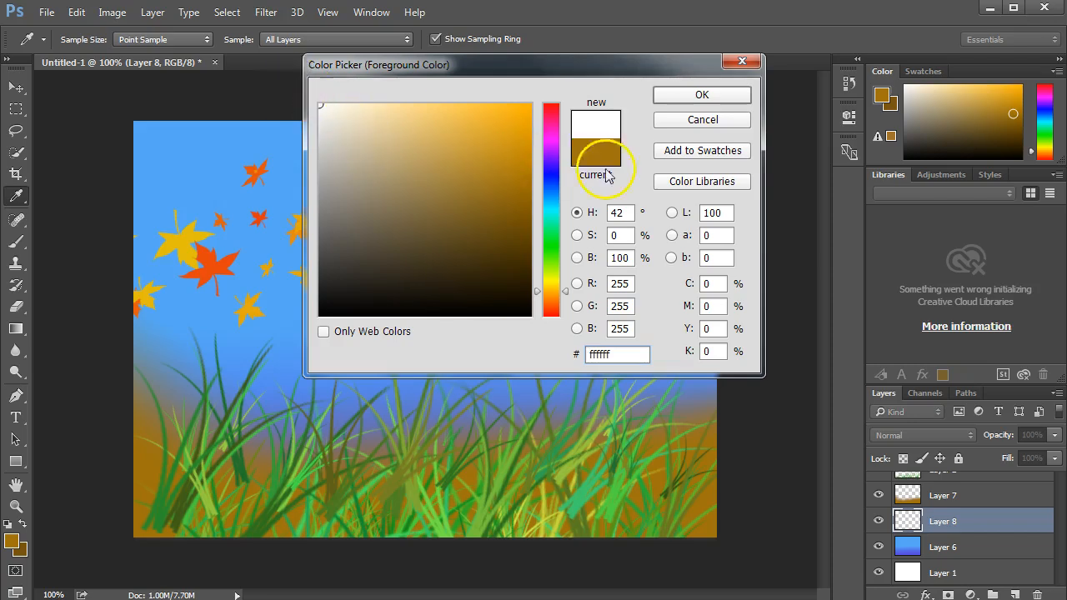
{"action": "left_click", "coordinate": [703, 96]}
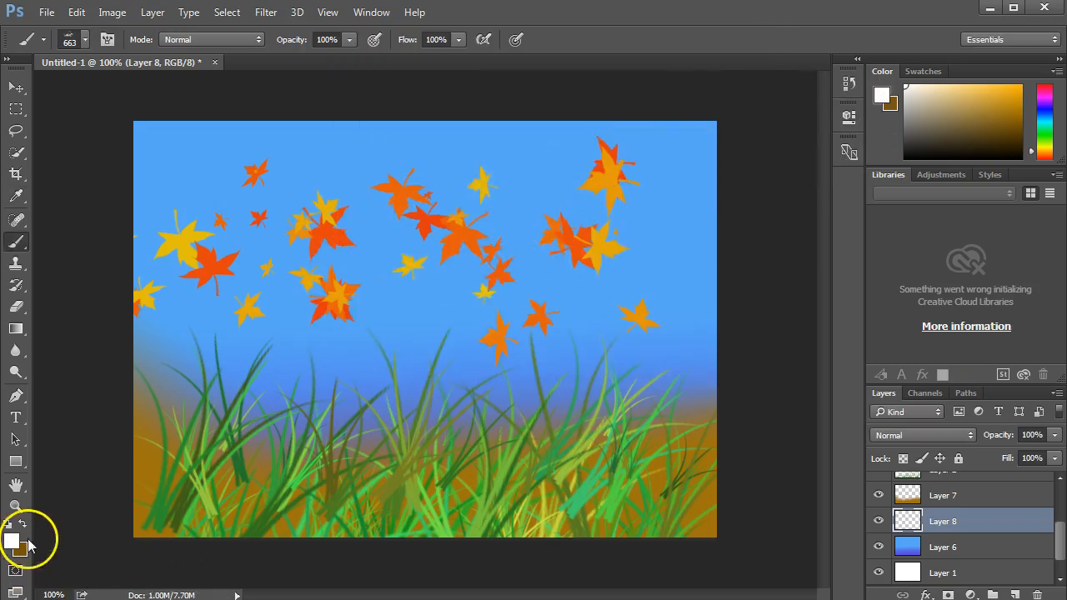
{"action": "left_click", "coordinate": [22, 555]}
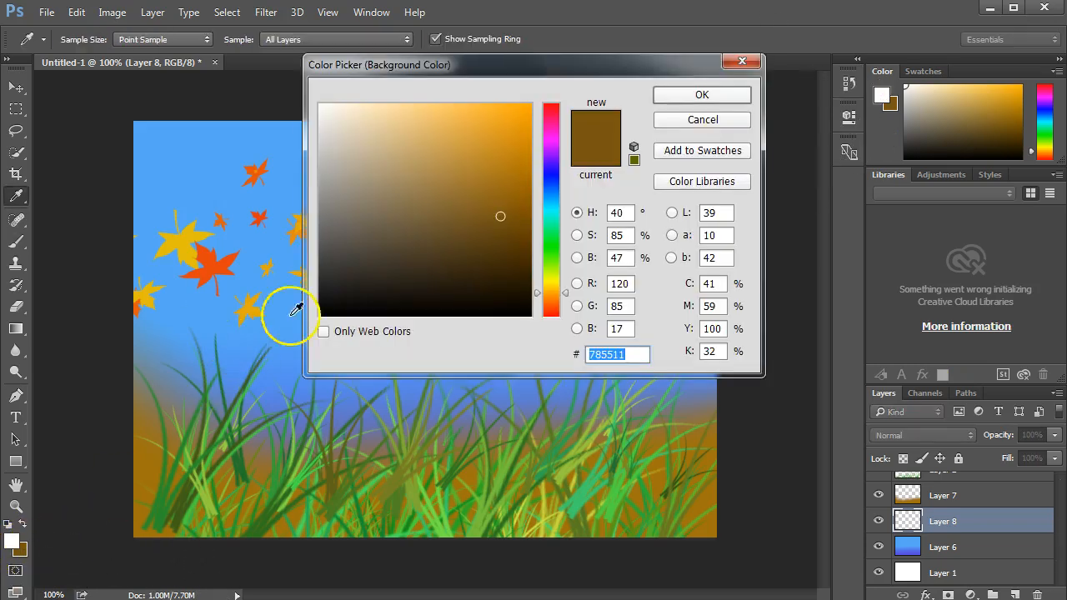
{"action": "left_click_drag", "start_coordinate": [551, 197], "coordinate": [551, 200]}
{"action": "mouse_move", "coordinate": [476, 159]}
{"action": "left_mouse_down"}
{"action": "mouse_move", "coordinate": [481, 137]}
{"action": "mouse_move", "coordinate": [466, 122]}
{"action": "mouse_move", "coordinate": [438, 126]}
{"action": "left_mouse_up"}
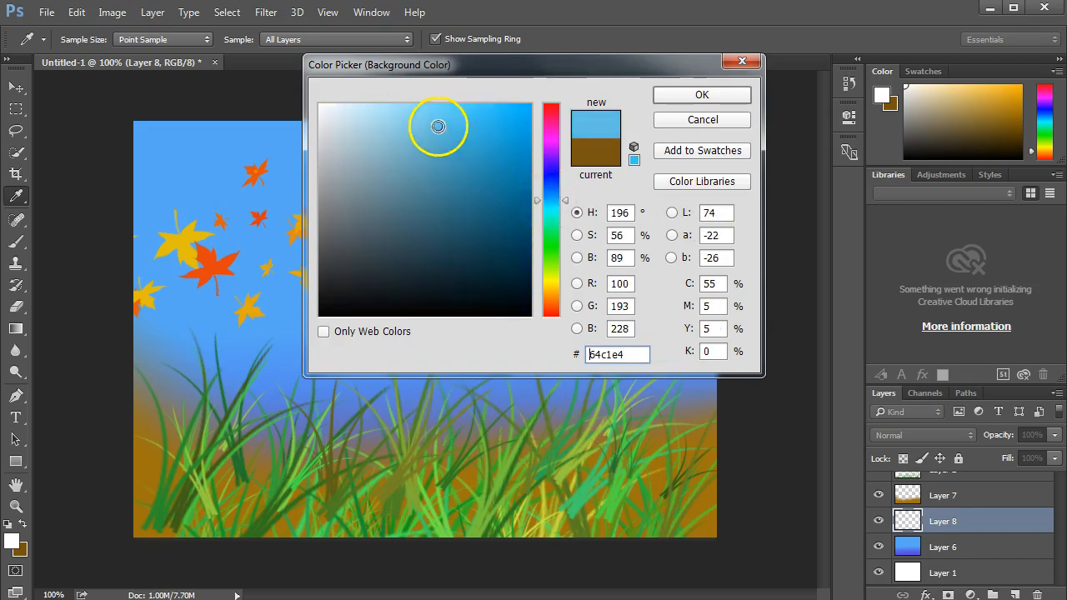
{"action": "left_click", "coordinate": [701, 95]}
Stamp one large white cloud across the lower sky, centred slightly left, behind the leaves and grass on Layer 8
{"action": "key", "text": "b"}
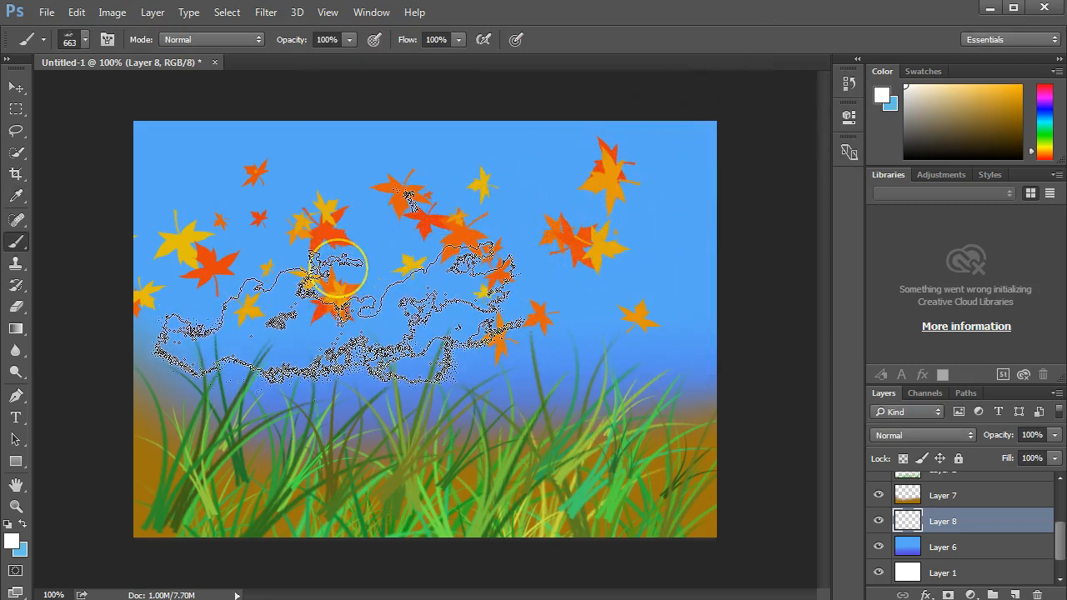
{"action": "left_click", "coordinate": [338, 266]}
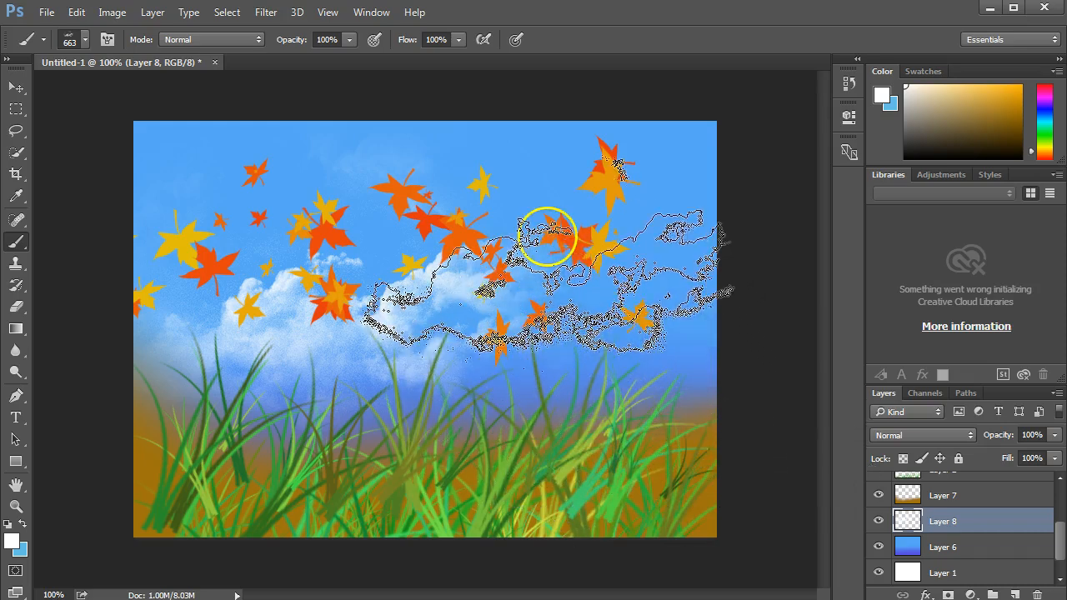
Reduce the cloud brush size to 200 px
{"action": "key", "text": "bracketleft"}
{"action": "key", "text": "bracketleft"}
{"action": "key", "text": "bracketleft"}
{"action": "key", "text": "bracketleft"}
{"action": "key", "text": "bracketleft"}
{"action": "key", "text": "bracketleft"}
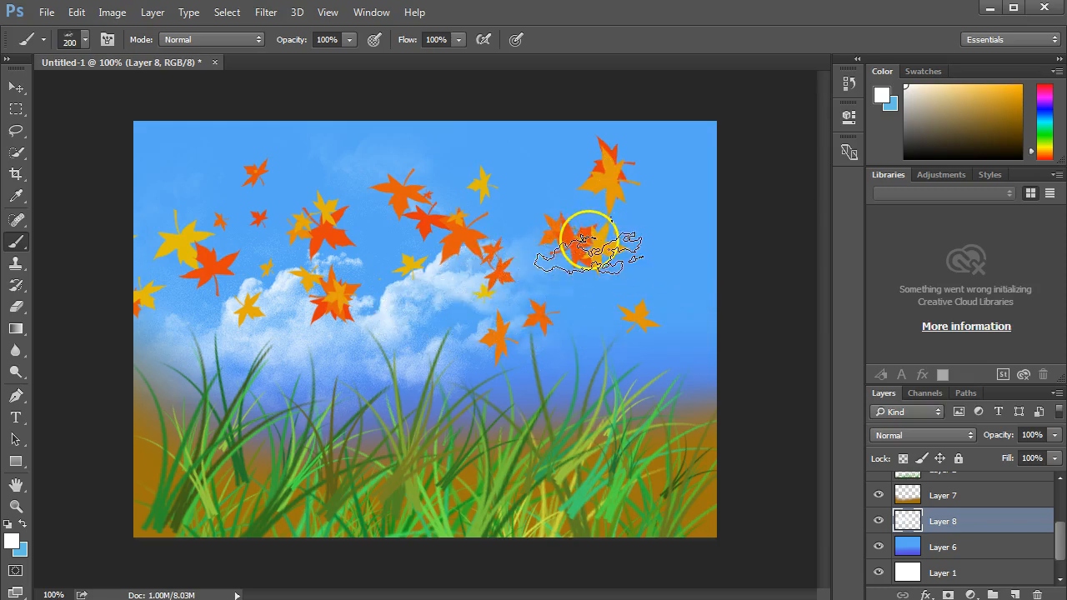
Choose the 456 px cloud brush and stamp white clouds in the upper-right sky on Layer 8
{"action": "left_click", "coordinate": [86, 46]}
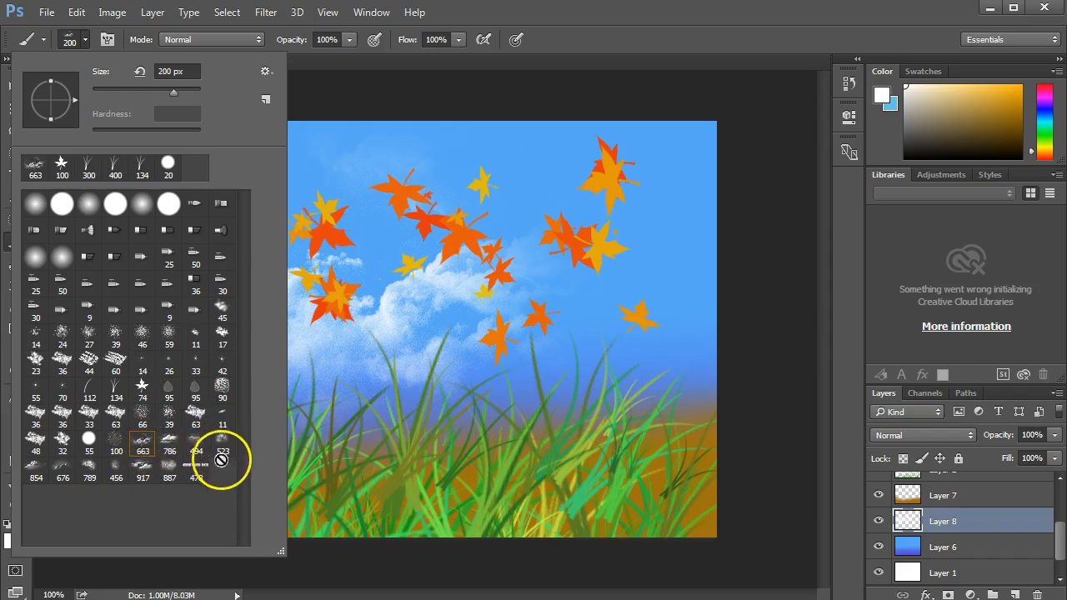
{"action": "left_click", "coordinate": [116, 468]}
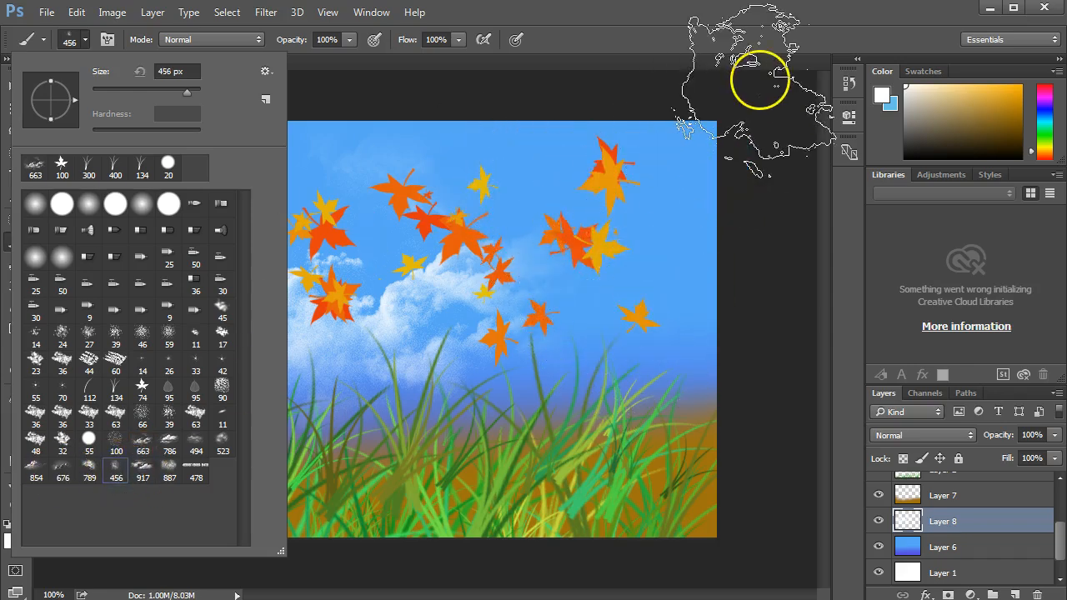
{"action": "left_click", "coordinate": [758, 79]}
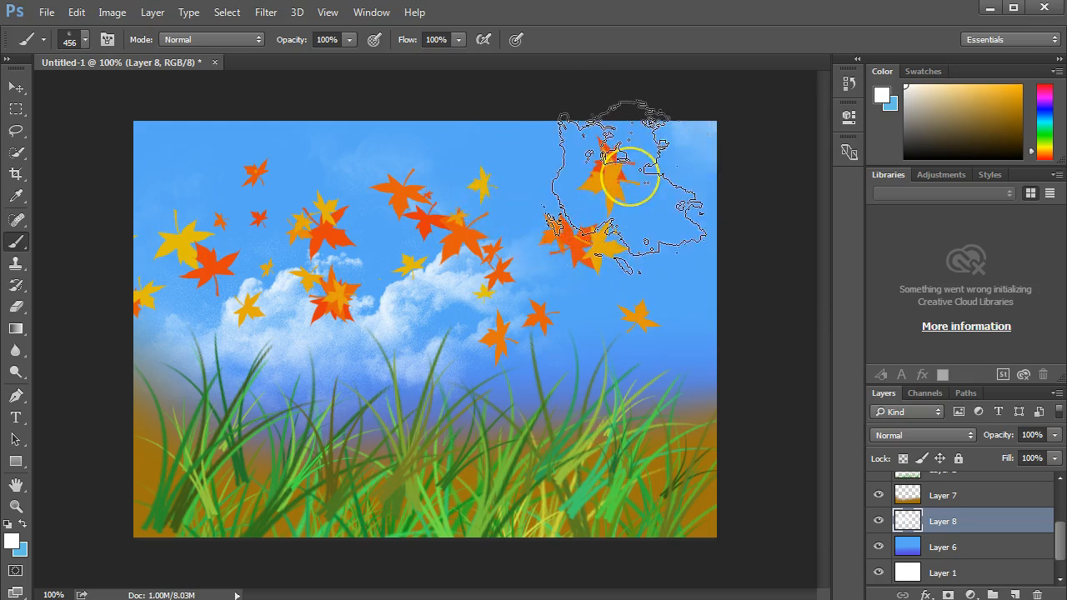
{"action": "left_click", "coordinate": [631, 180]}
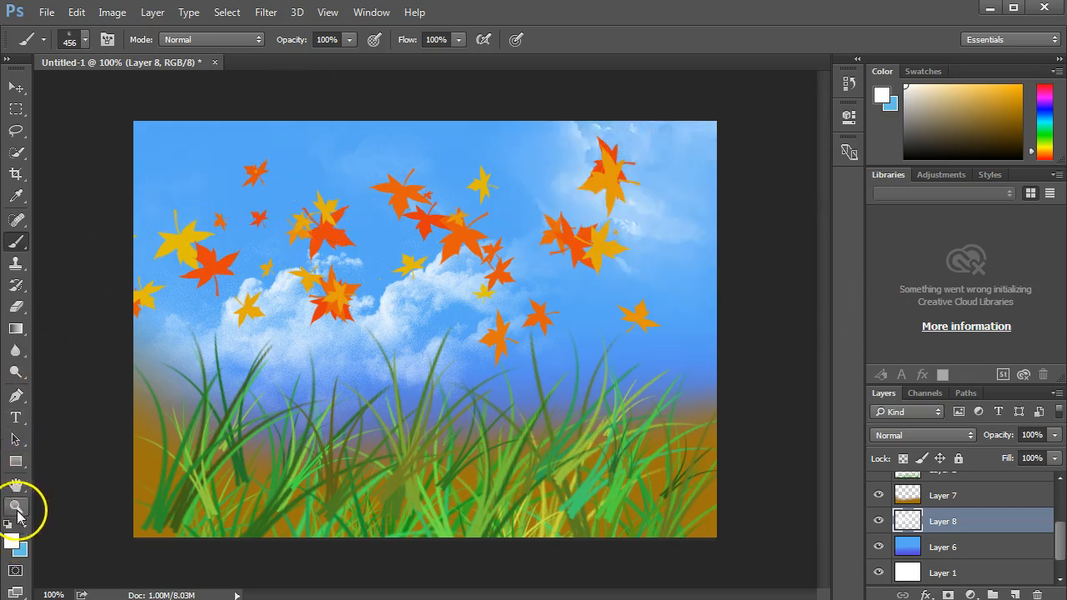
Choose the 676 px cloud brush preset for the upper-left sky
{"action": "left_click", "coordinate": [85, 39]}
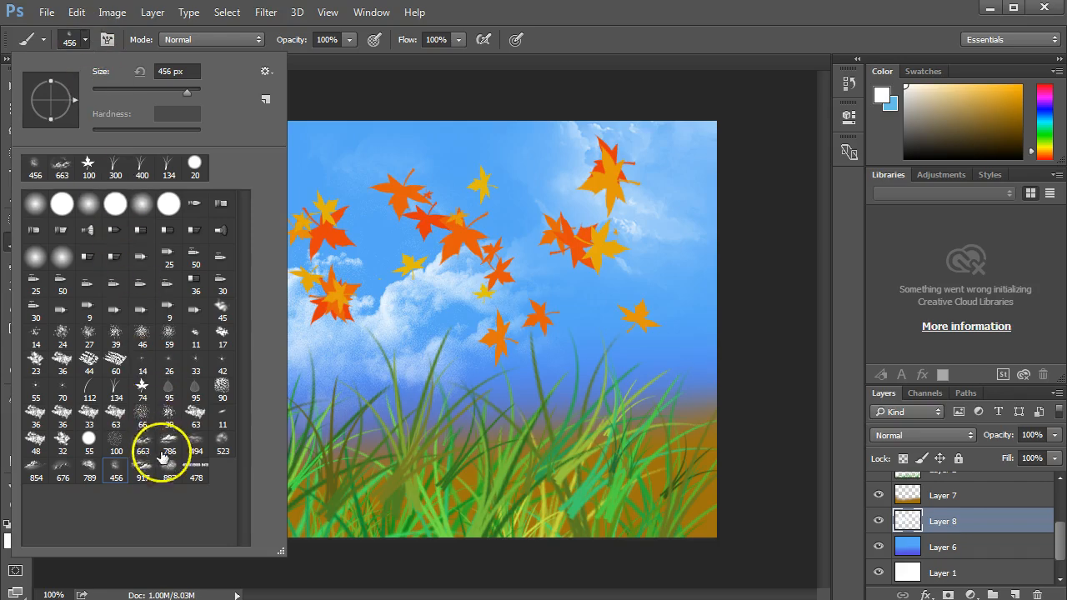
{"action": "left_click", "coordinate": [63, 473]}
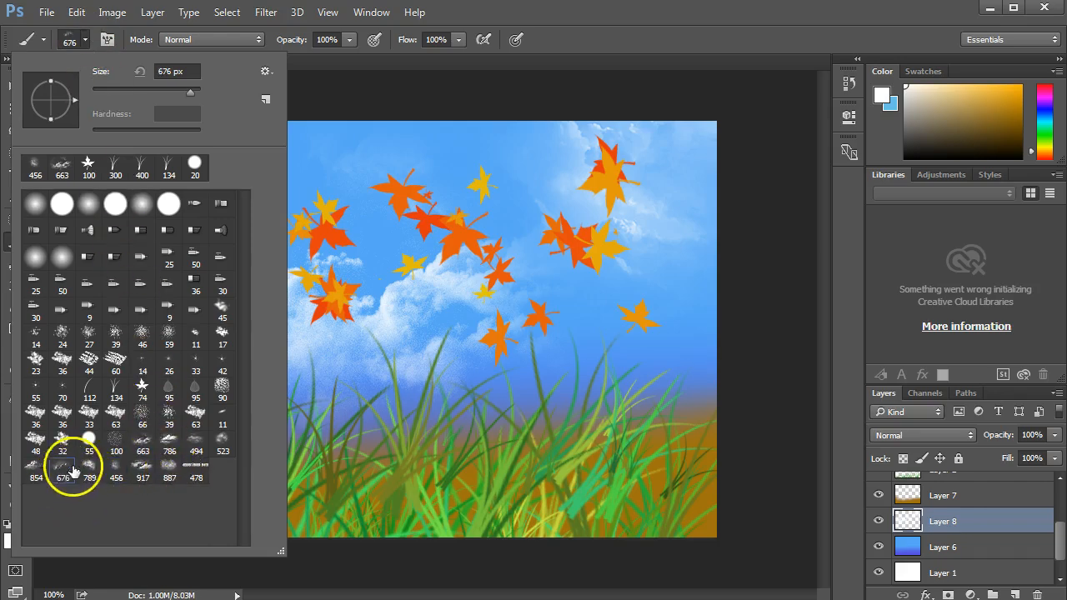
{"action": "left_click", "coordinate": [584, 34]}
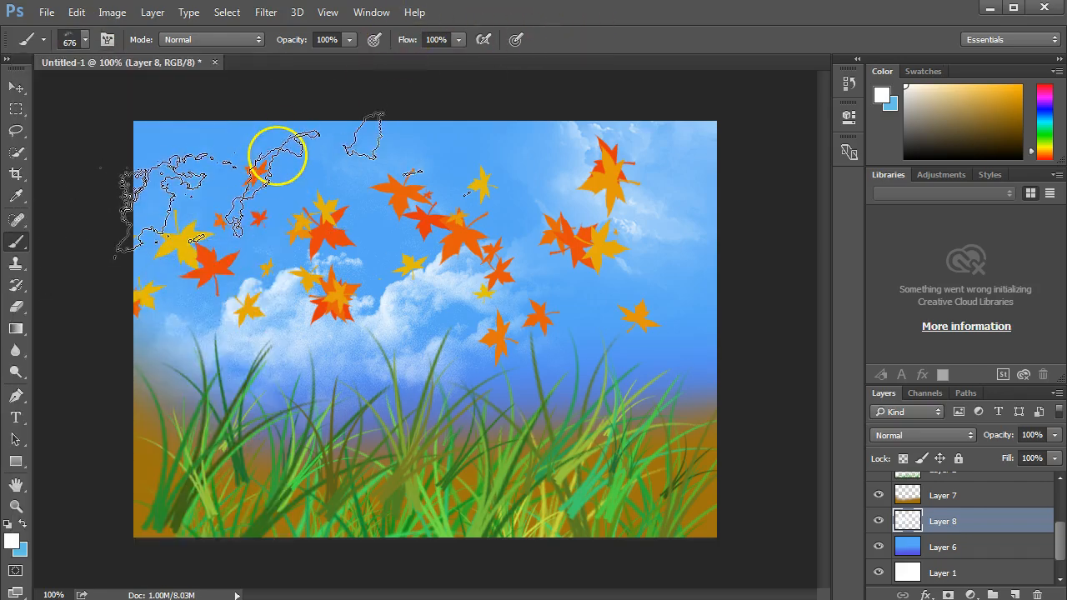